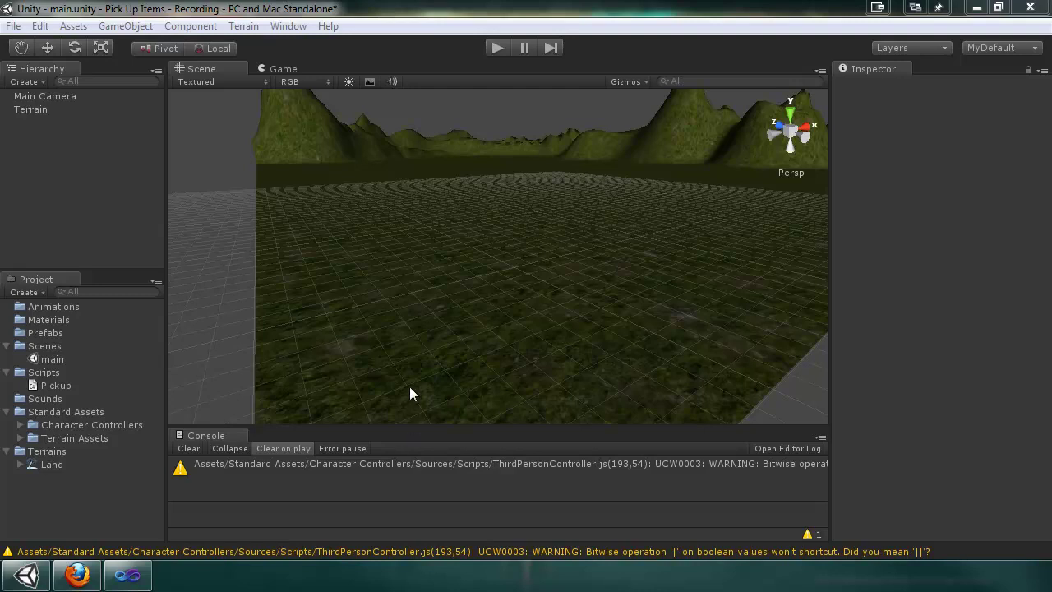
# Step: Orbit and zoom the Scene view to look across the terrain
pyautogui.keyDown('alt'); pyautogui.moveTo(455, 299); pyautogui.dragTo(587, 360); pyautogui.keyUp('alt')
pyautogui.scroll(-5, 584, 362)
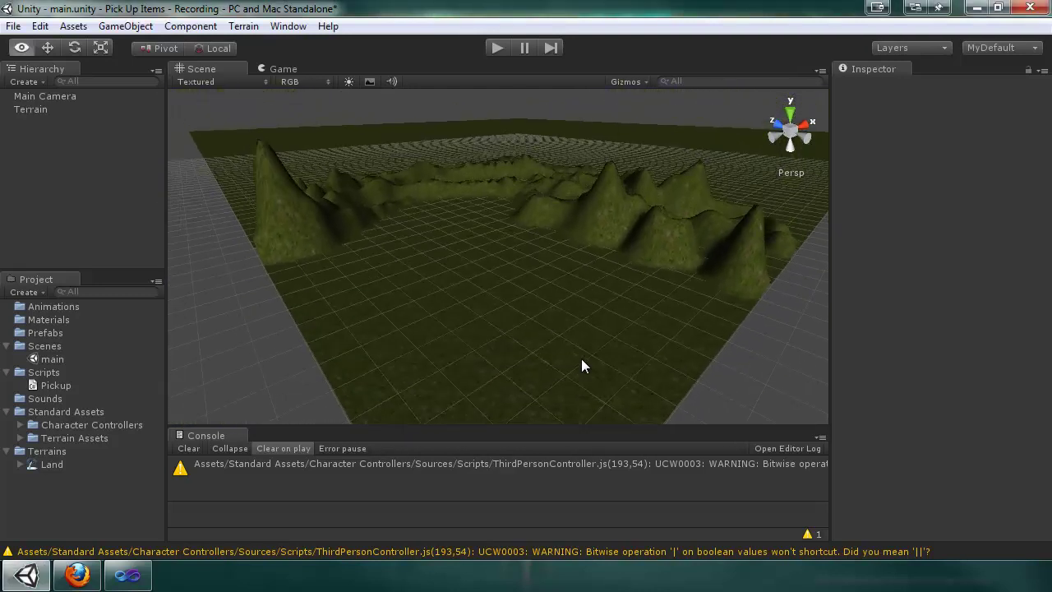
pyautogui.scroll(-5, 582, 360)
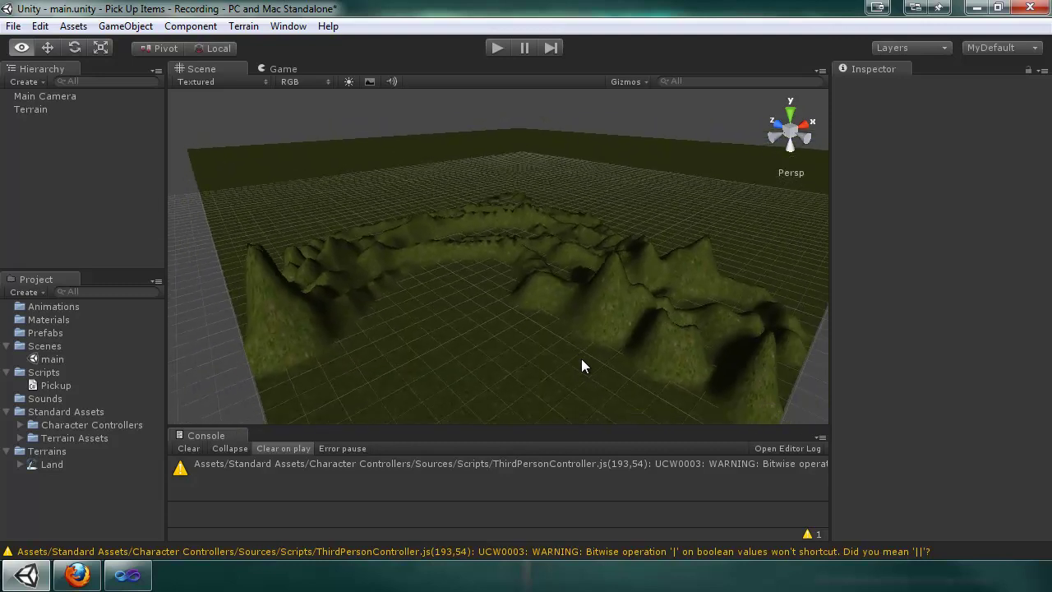
pyautogui.scroll(-2, 581, 366)
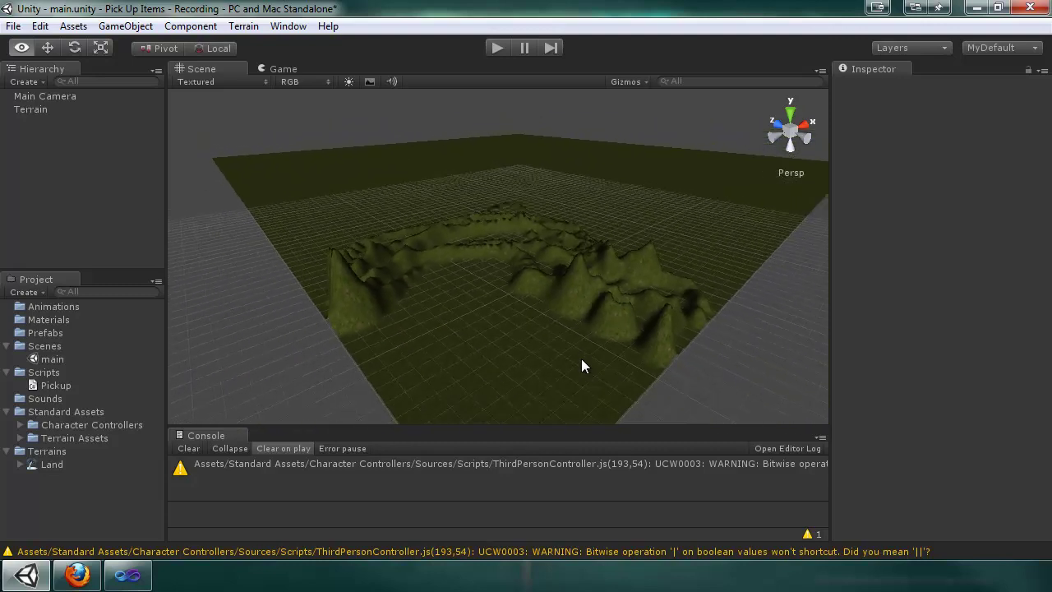
pyautogui.scroll(5, 581, 365)
pyautogui.scroll(6, 581, 361)
pyautogui.scroll(3, 579, 350)
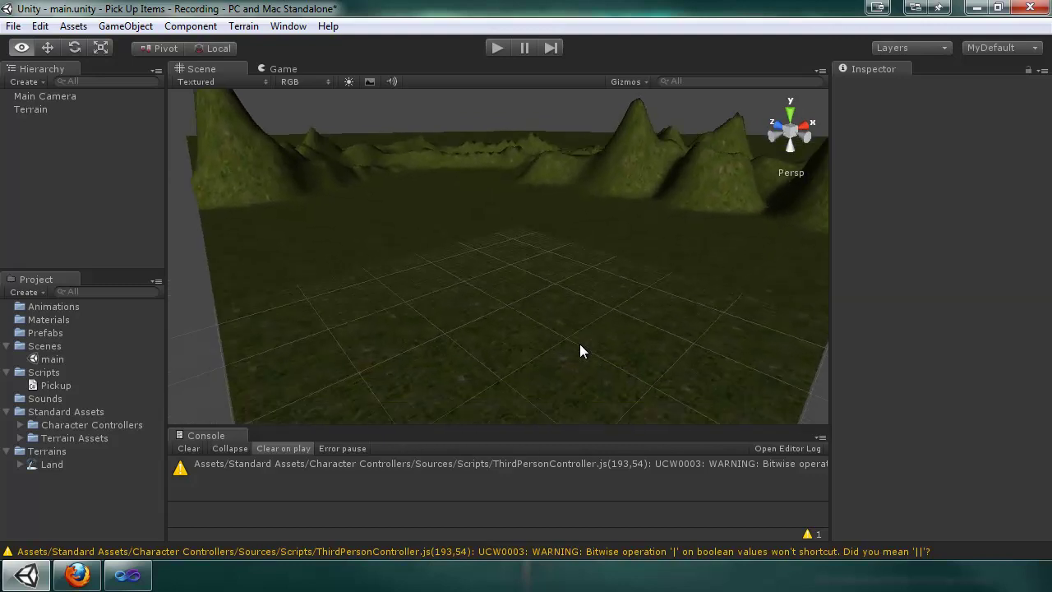
pyautogui.scroll(2, 577, 350)
pyautogui.scroll(3, 596, 360)
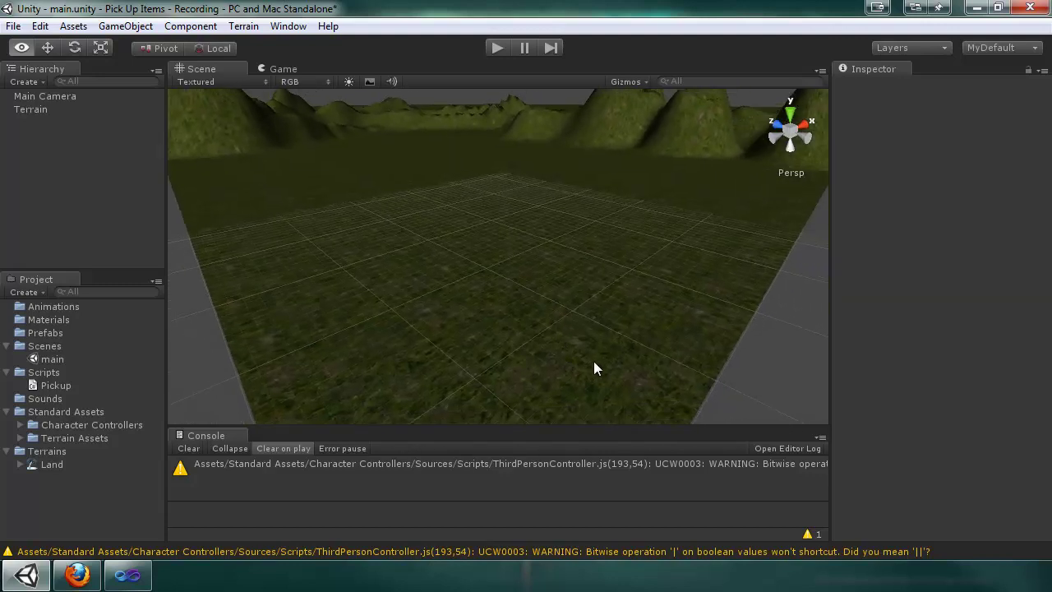
pyautogui.moveTo(610, 355); pyautogui.dragTo(518, 316, button='right')
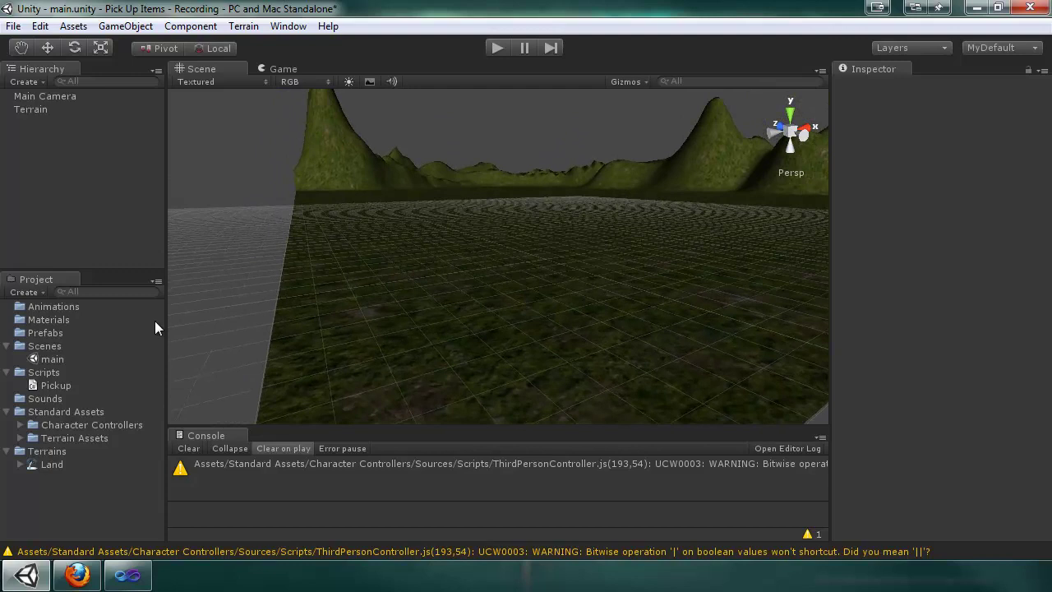
# Step: Place a 3rd Person Controller on the terrain and set its Position Y to 1
pyautogui.click(20, 425)
pyautogui.moveTo(61, 439); pyautogui.dragTo(494, 345)
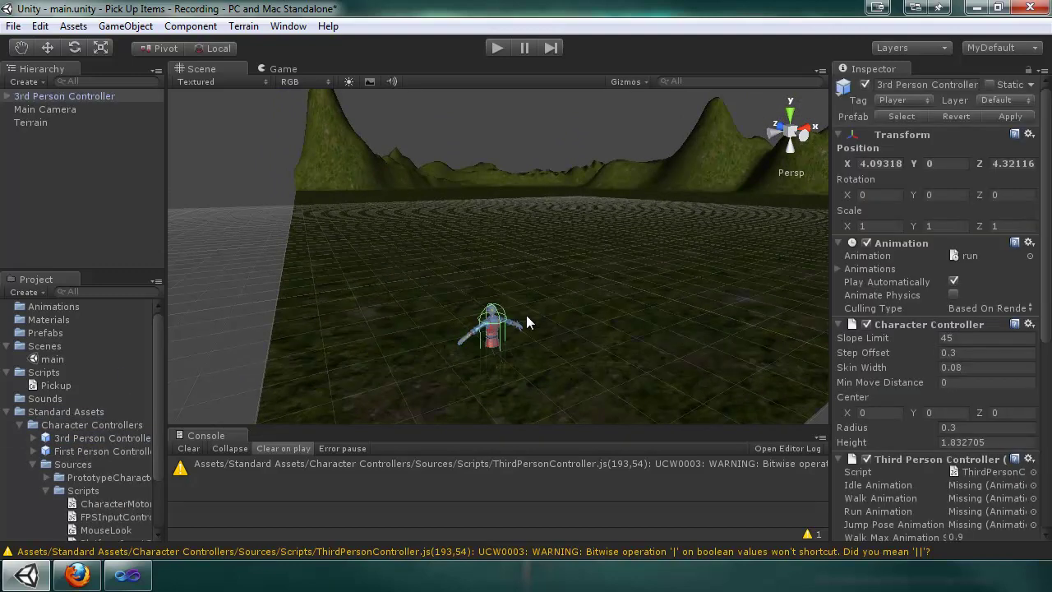
pyautogui.click(931, 163)
pyautogui.write('1')
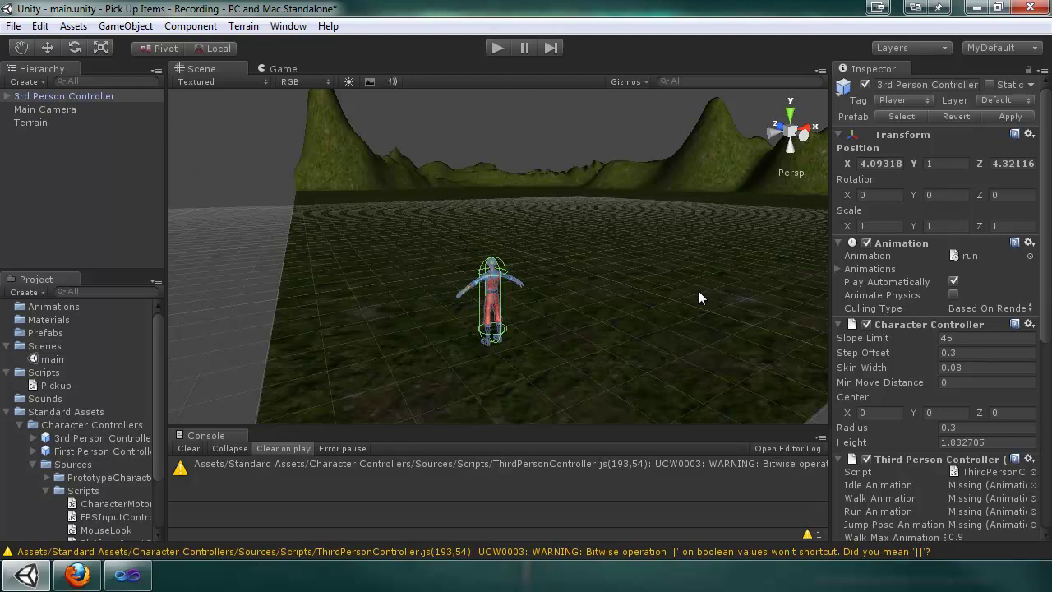
pyautogui.scroll(-4, 1003, 476)
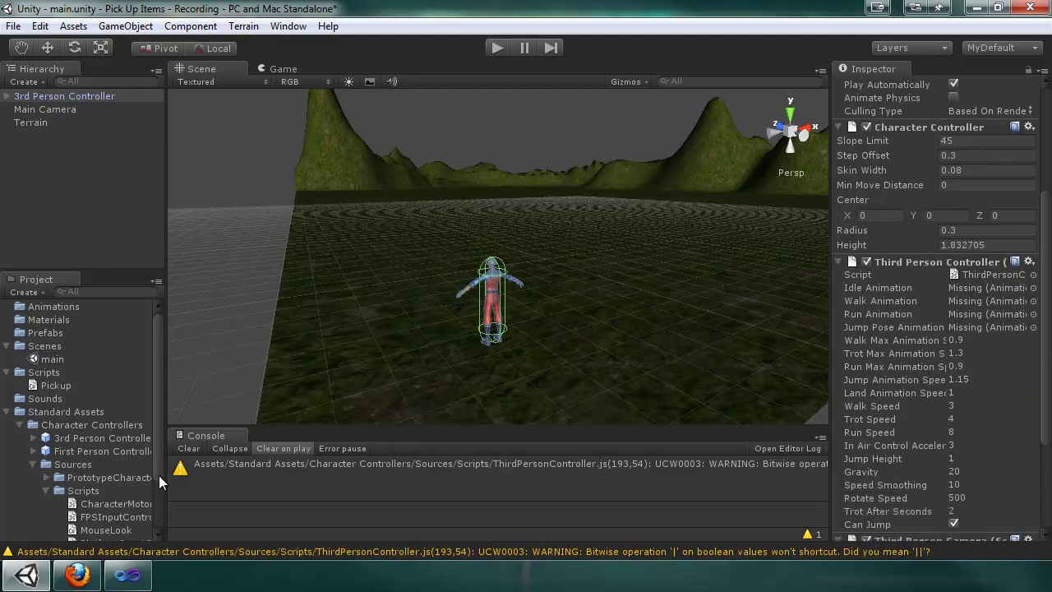
pyautogui.scroll(-3, 149, 448)
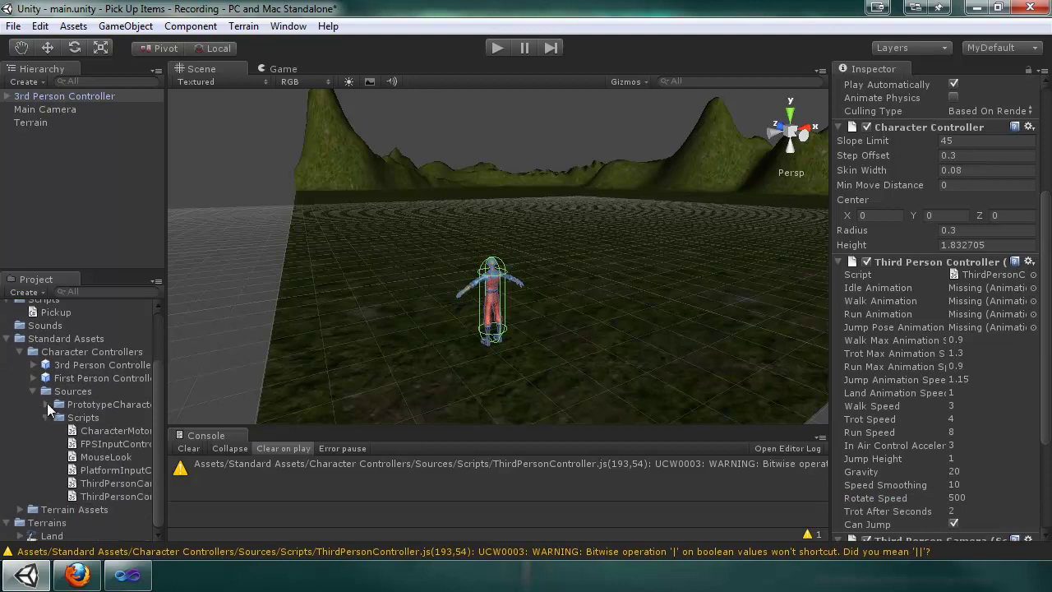
# Step: Assign the idle clip to the Third Person Controller's Idle Animation slot
pyautogui.click(34, 365)
pyautogui.click(34, 365)
pyautogui.click(34, 391)
pyautogui.click(878, 287)
pyautogui.click(1033, 288)
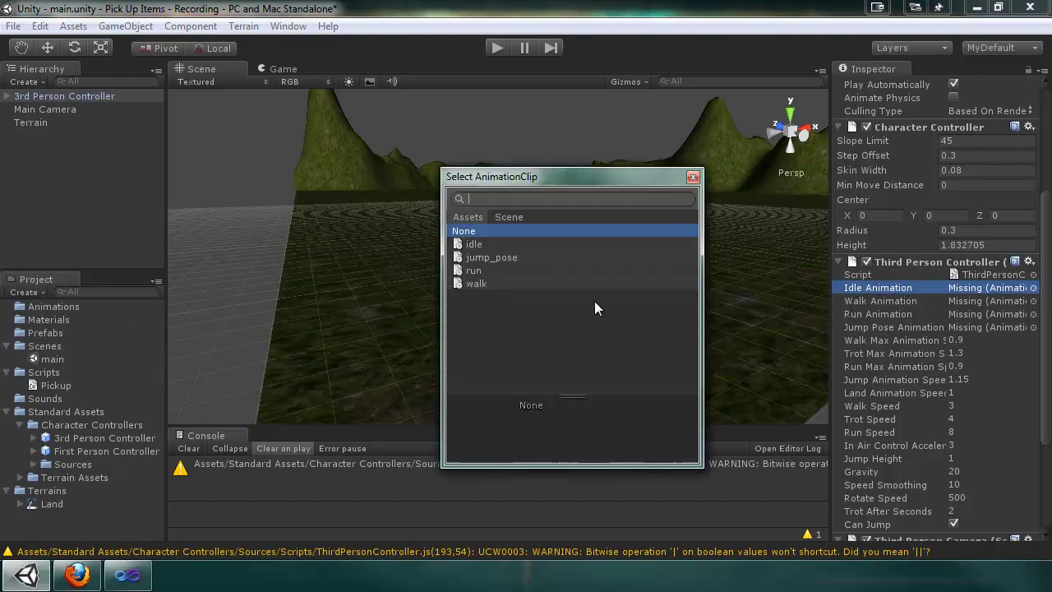
pyautogui.doubleClick(476, 244)
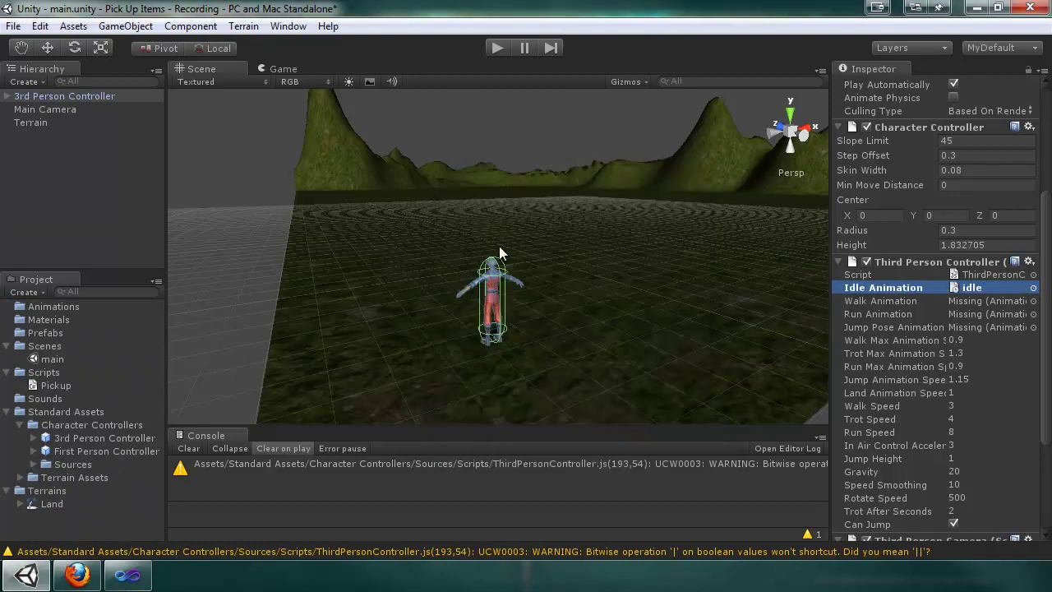
# Step: Assign the walk, run and jump_pose clips to the Walk, Run and Jump Pose slots
pyautogui.click(1033, 301)
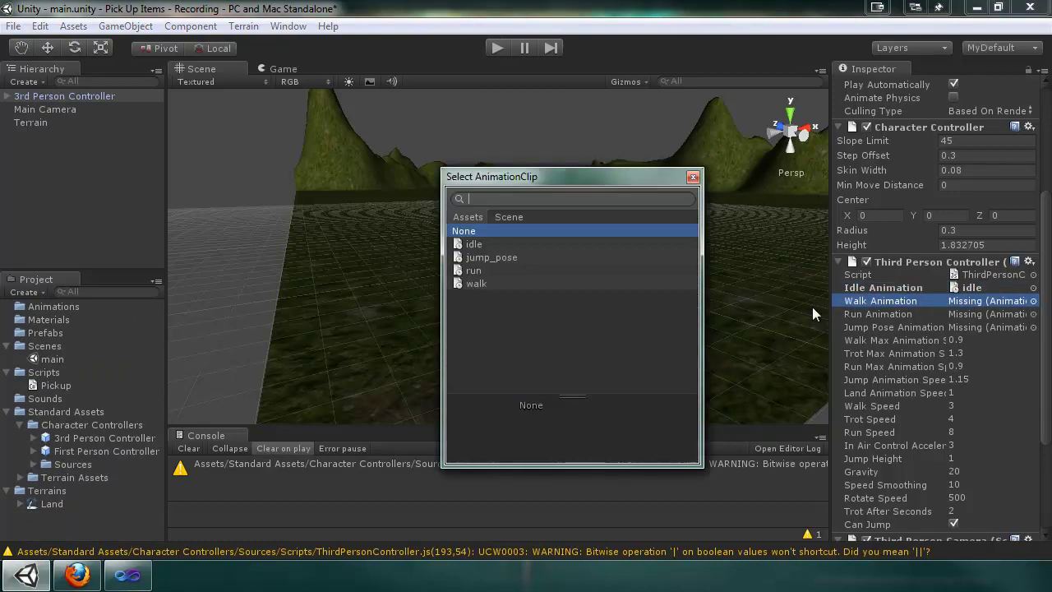
pyautogui.doubleClick(480, 282)
pyautogui.click(1033, 314)
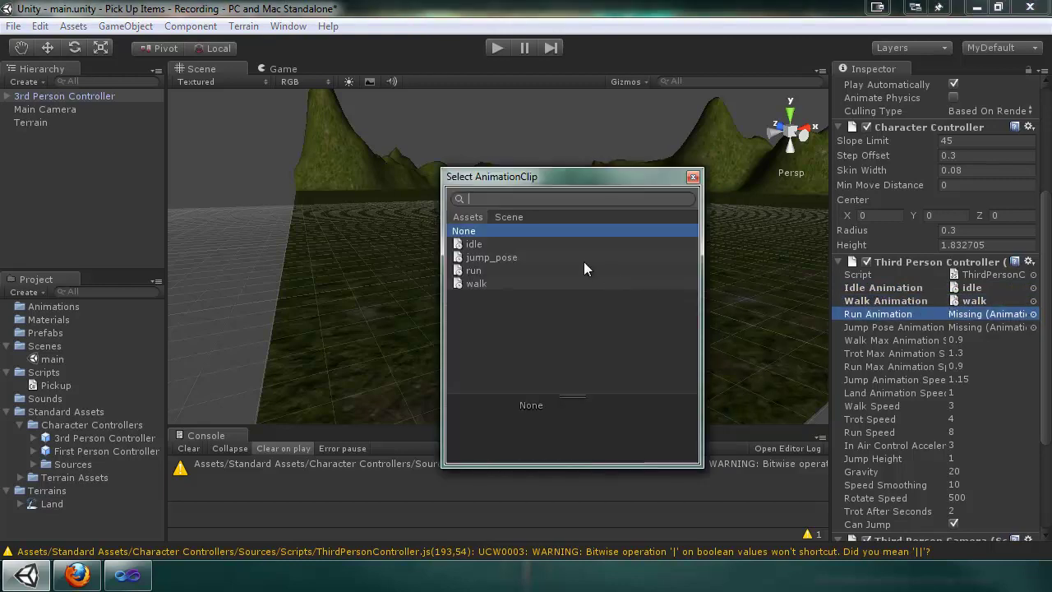
pyautogui.doubleClick(481, 271)
pyautogui.click(1033, 327)
pyautogui.doubleClick(510, 258)
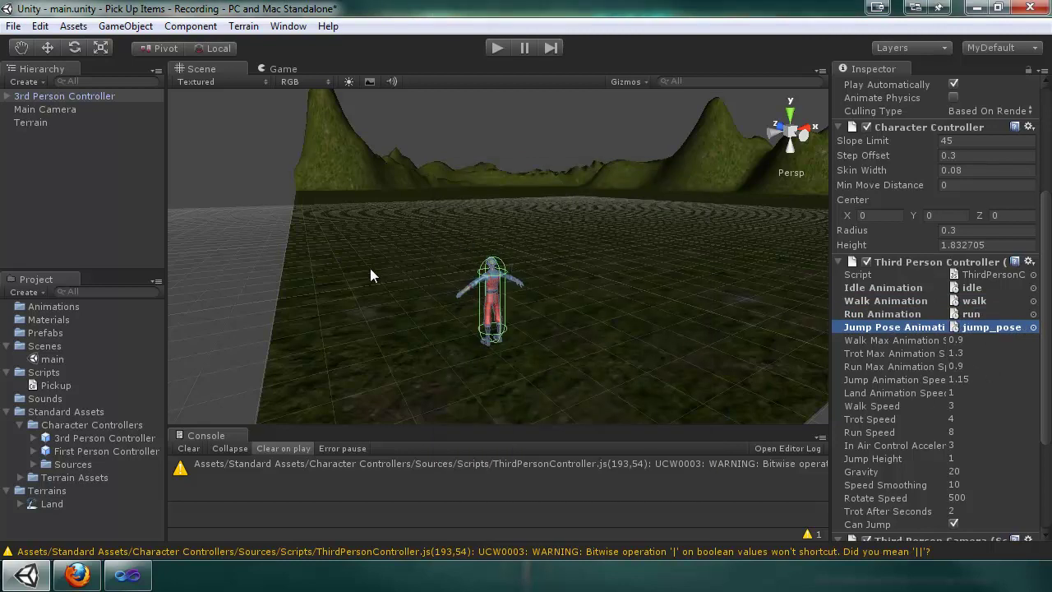
pyautogui.click(51, 360)
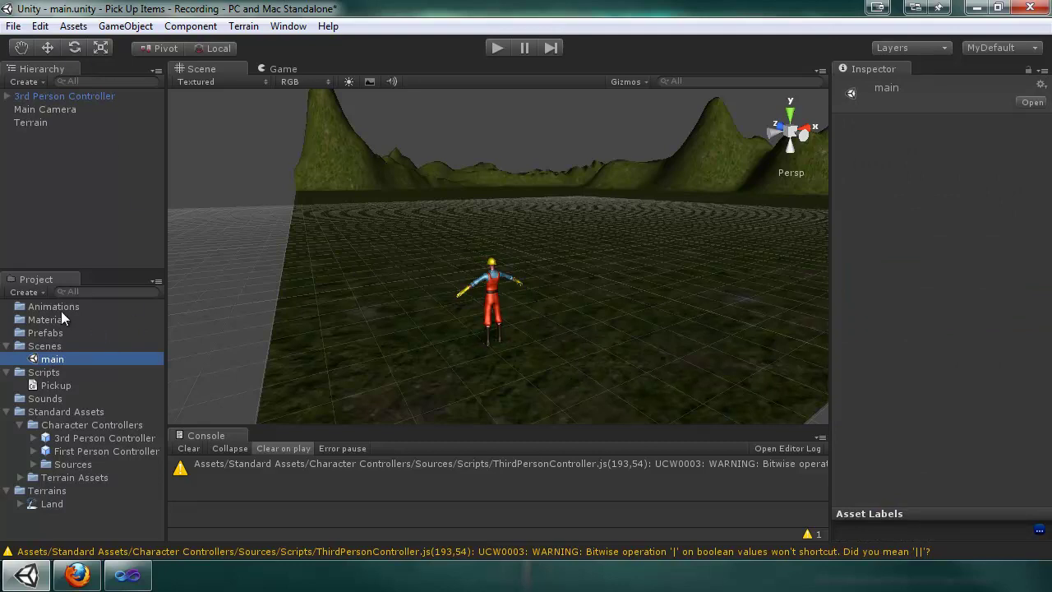
pyautogui.click(8, 411)
pyautogui.click(7, 373)
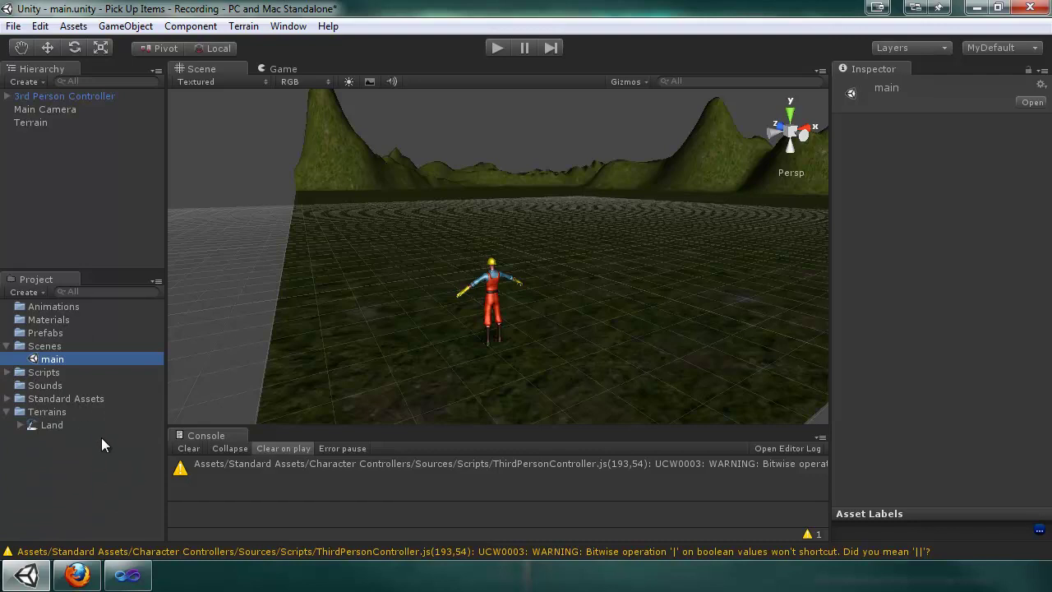
pyautogui.click(7, 399)
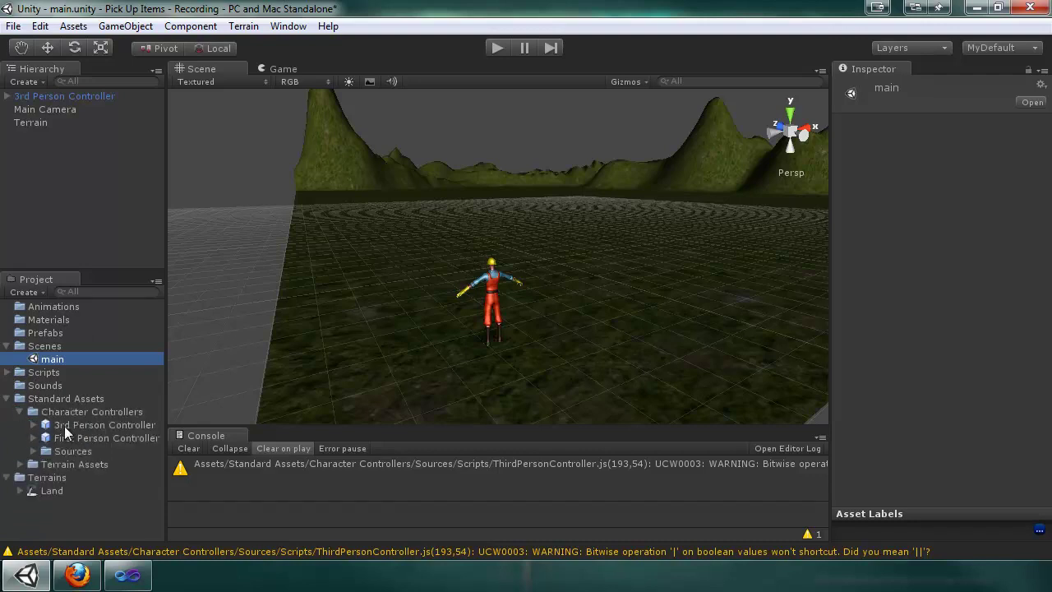
pyautogui.click(20, 412)
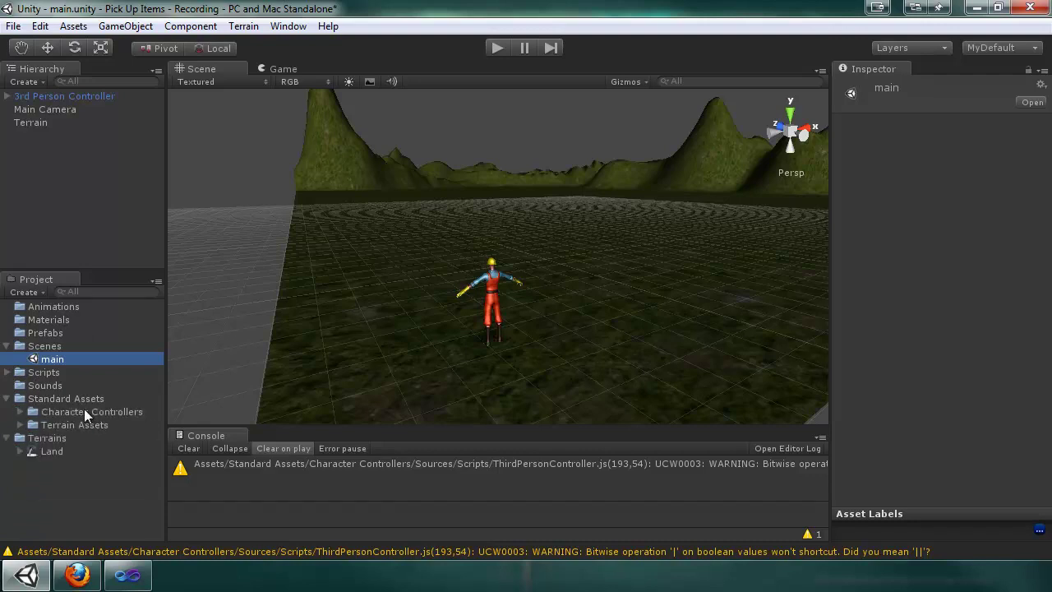
pyautogui.rightClick(77, 496)
pyautogui.moveTo(160, 345)
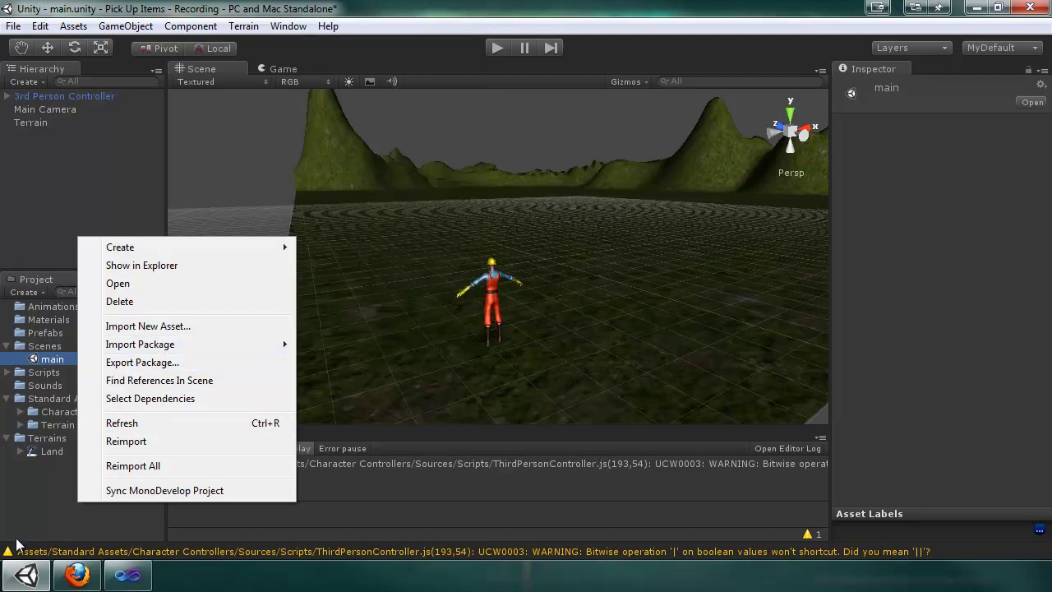
pyautogui.click(64, 451)
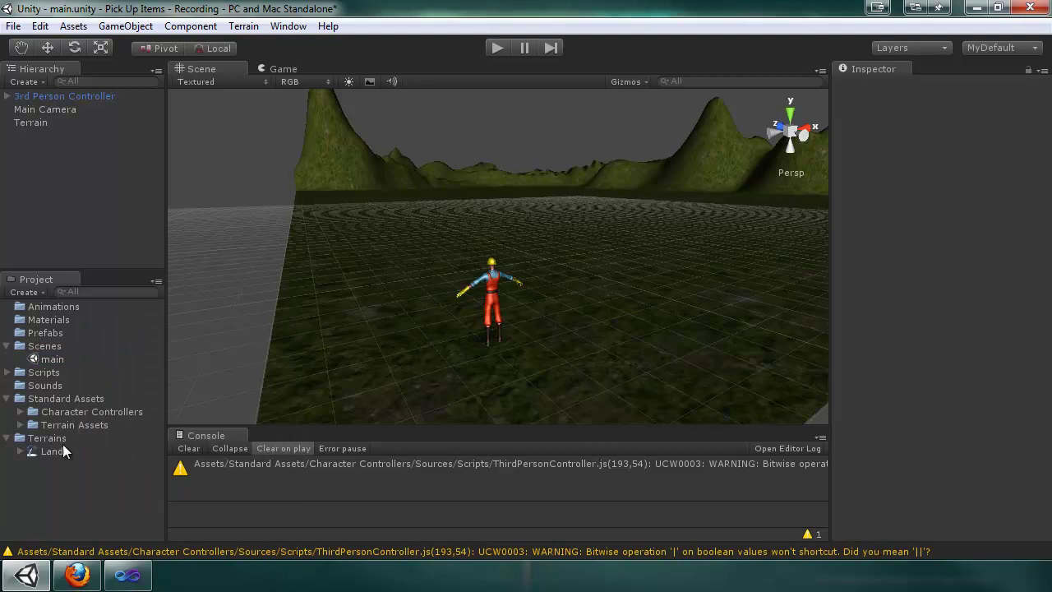
pyautogui.click(62, 358)
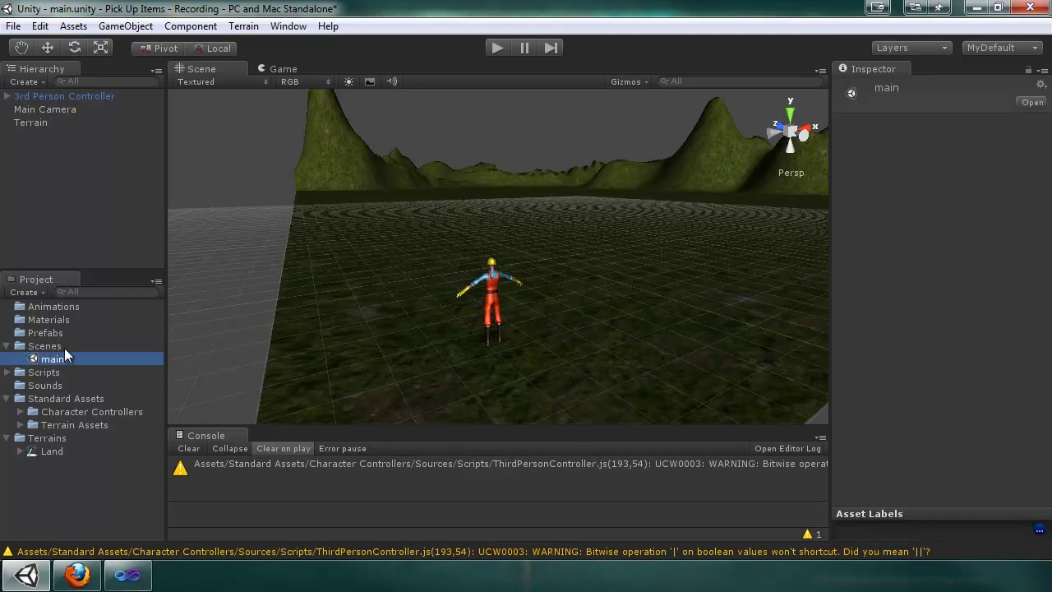
pyautogui.click(7, 373)
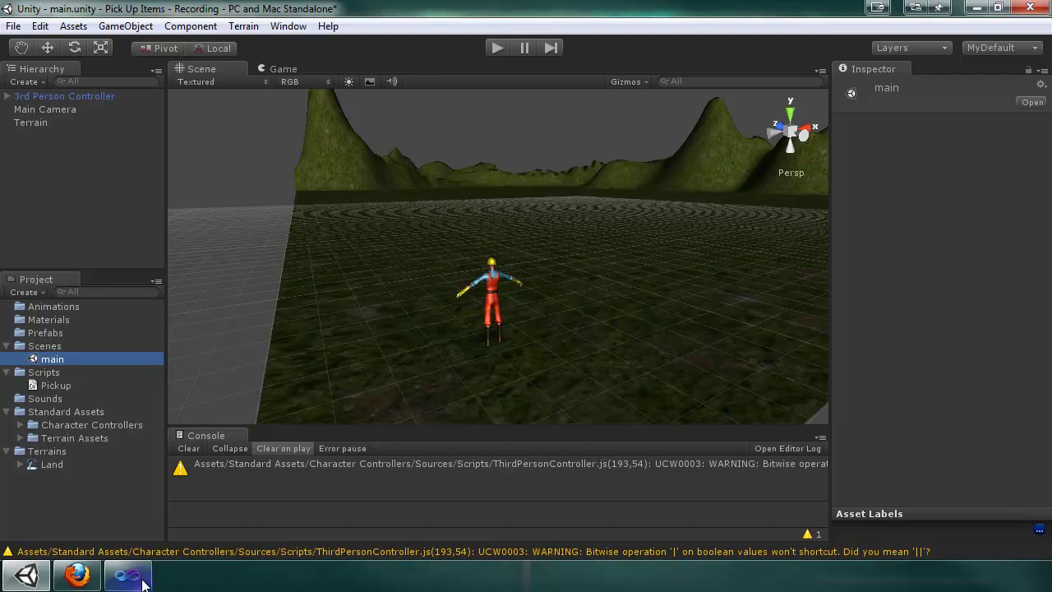
pyautogui.click(61, 399)
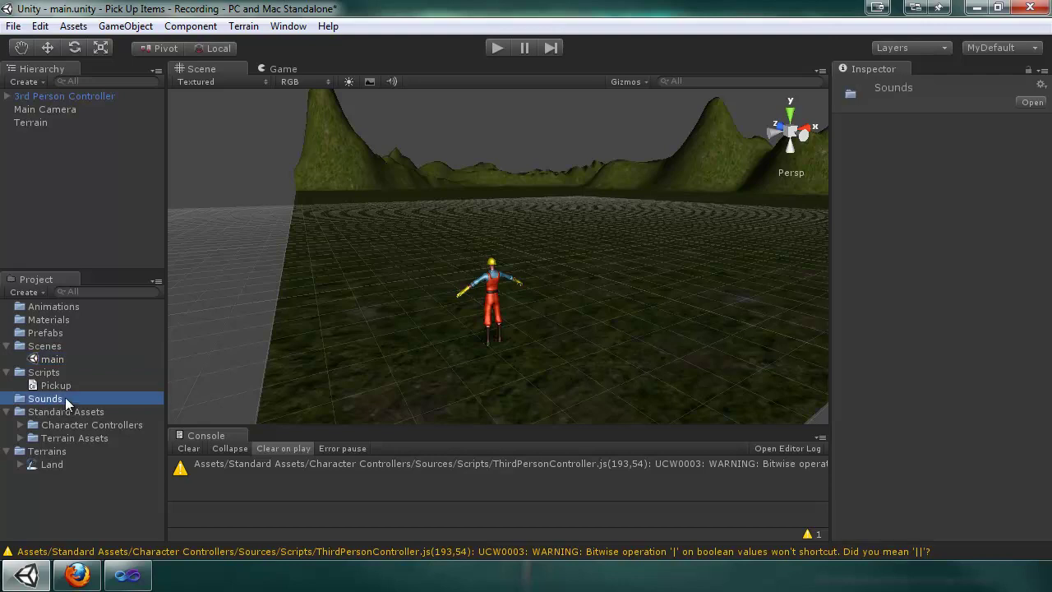
pyautogui.click(46, 452)
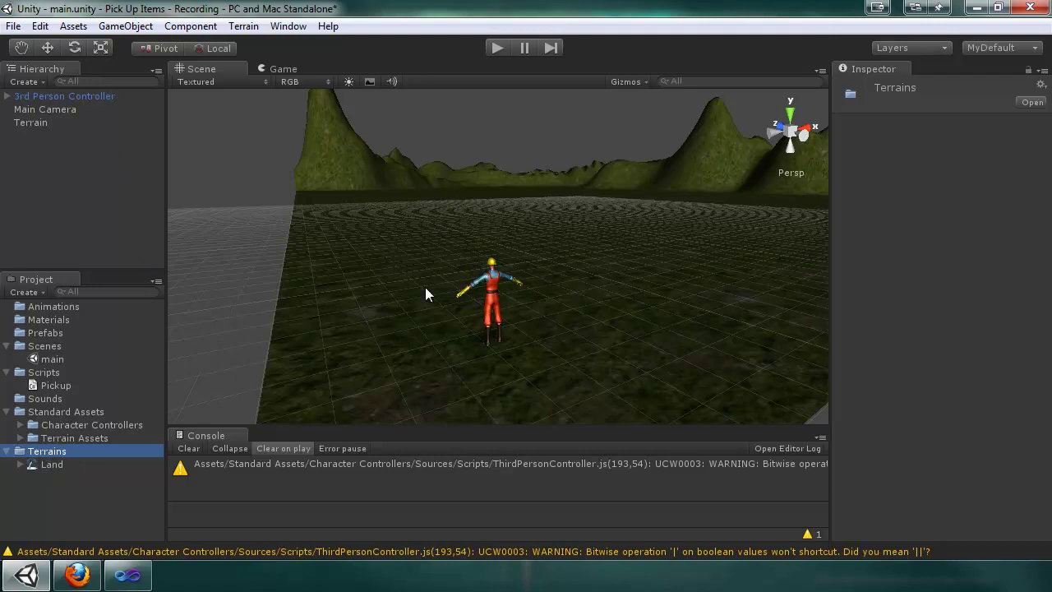
pyautogui.click(77, 575)
pyautogui.click(263, 489)
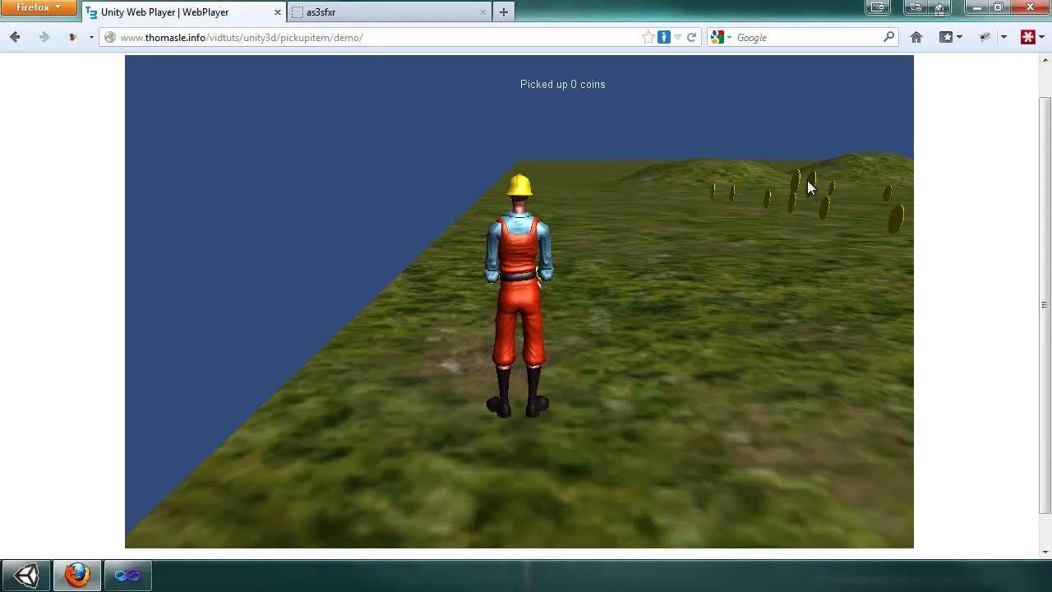
pyautogui.click(26, 576)
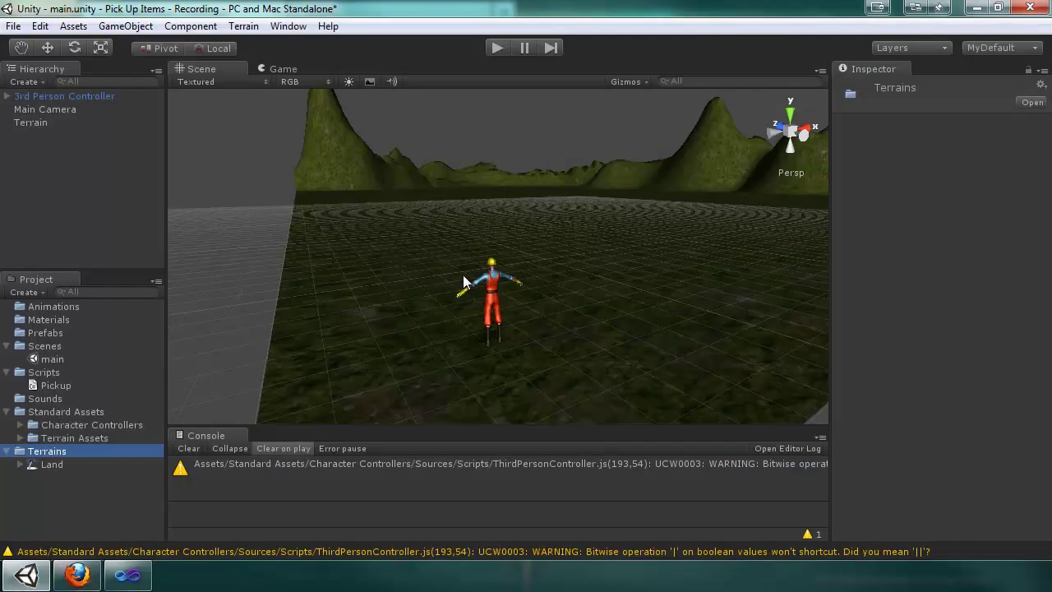
# Step: Add a Sphere game object to the scene
pyautogui.click(125, 25)
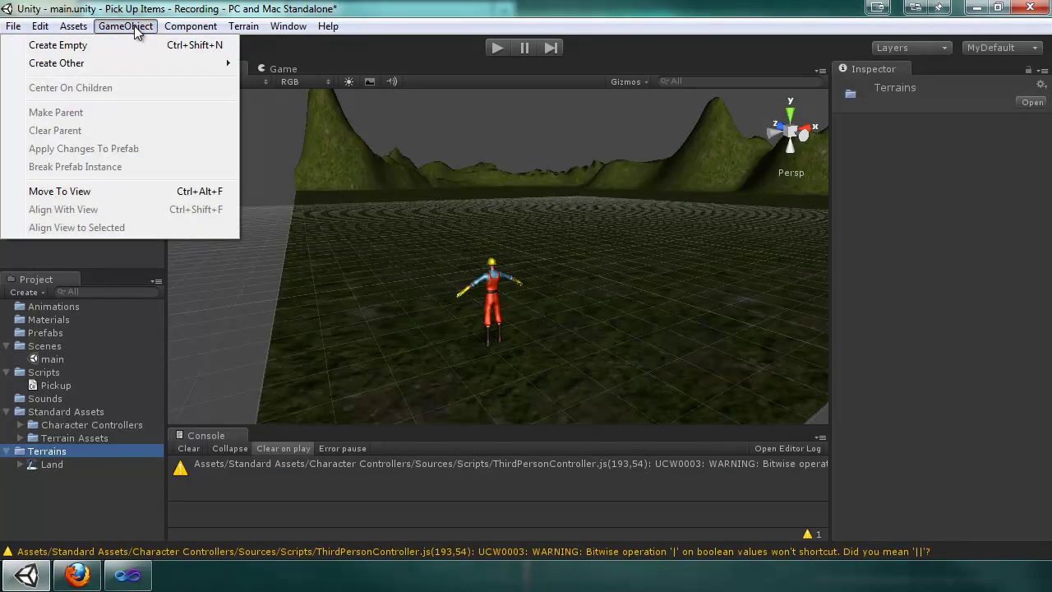
pyautogui.moveTo(121, 64)
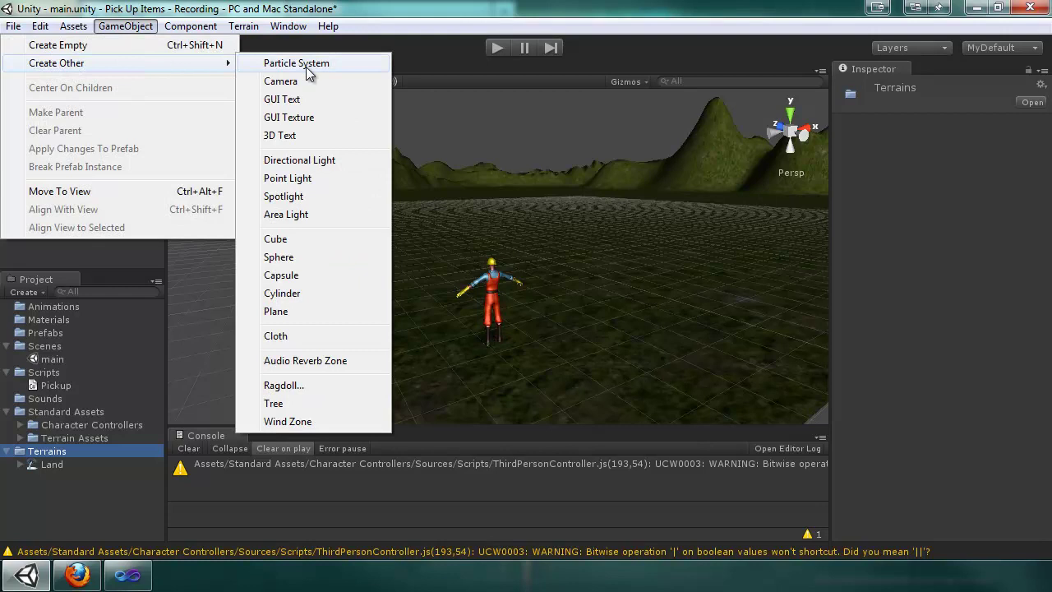
pyautogui.click(278, 258)
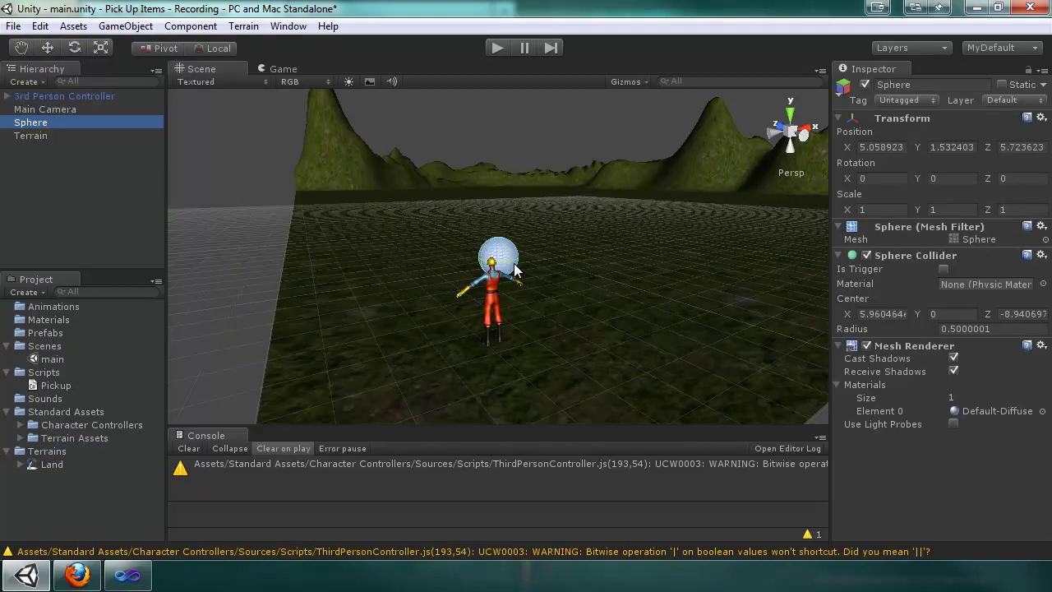
# Step: Frame the sphere, orbit to look down on it, and switch to the Scale tool
pyautogui.press('f')
pyautogui.keyDown('alt'); pyautogui.moveTo(633, 234); pyautogui.dragTo(499, 221); pyautogui.keyUp('alt')
pyautogui.press('f')
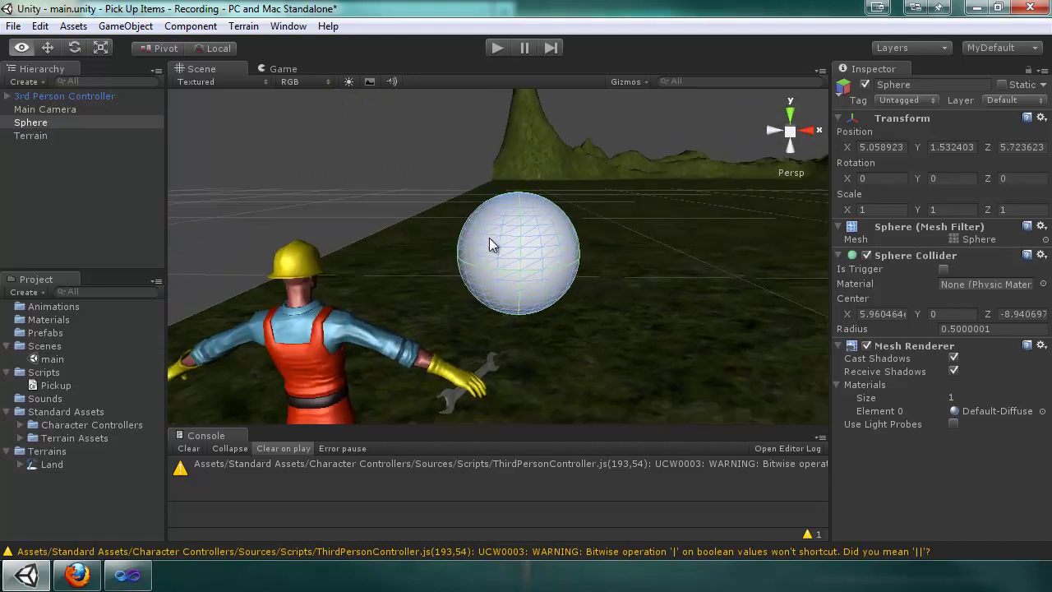
pyautogui.keyDown('alt'); pyautogui.moveTo(506, 281); pyautogui.dragTo(481, 319); pyautogui.keyUp('alt')
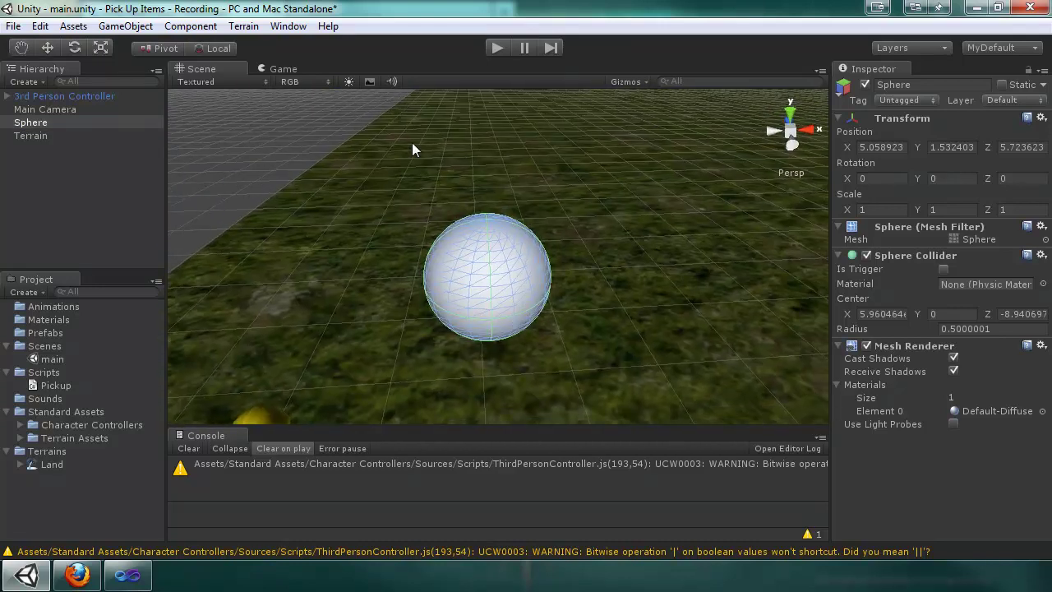
pyautogui.press('w')
pyautogui.press('e')
pyautogui.press('r')
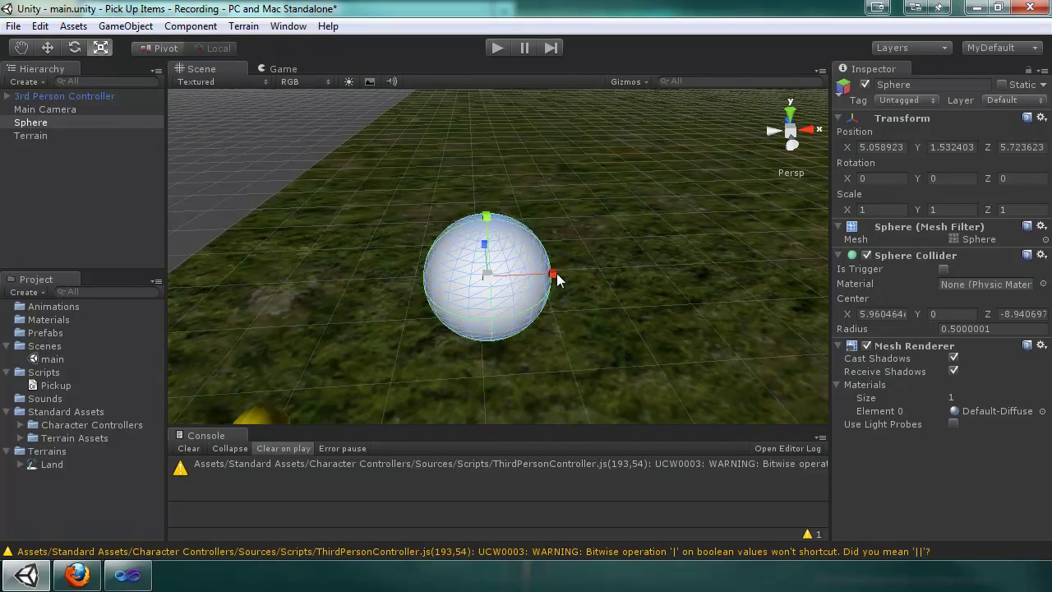
# Step: Scale the sphere into a thin disc about 0.07 × 0.44 × 0.27
pyautogui.moveTo(553, 280); pyautogui.dragTo(503, 268)
pyautogui.keyDown('alt'); pyautogui.moveTo(578, 241); pyautogui.dragTo(991, 232); pyautogui.keyUp('alt')
pyautogui.press('f')
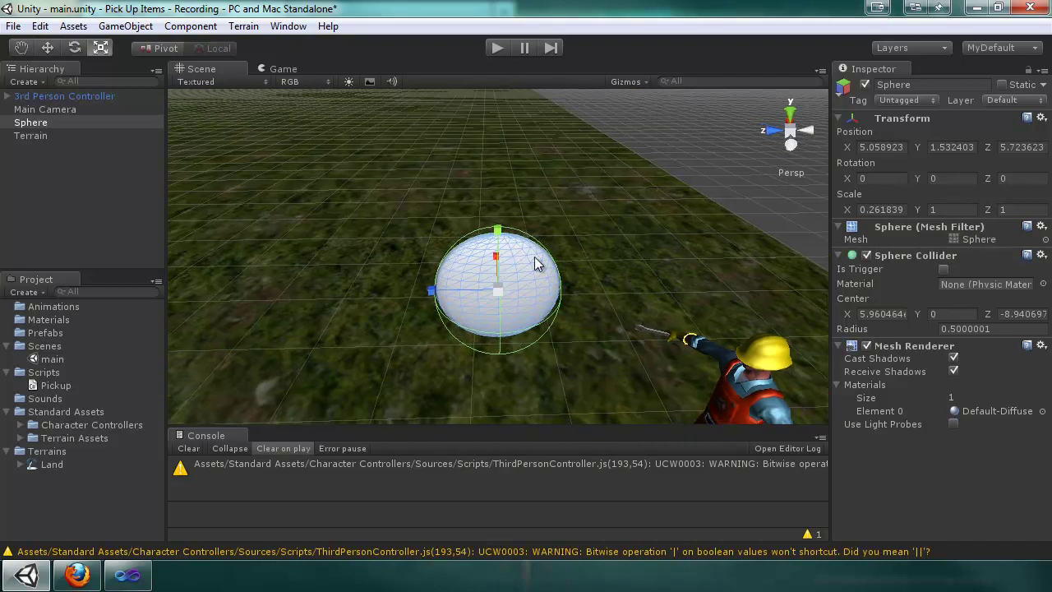
pyautogui.moveTo(497, 291); pyautogui.dragTo(497, 198)
pyautogui.keyDown('alt'); pyautogui.moveTo(636, 287); pyautogui.dragTo(532, 192); pyautogui.keyUp('alt')
pyautogui.moveTo(460, 237); pyautogui.dragTo(649, 232)
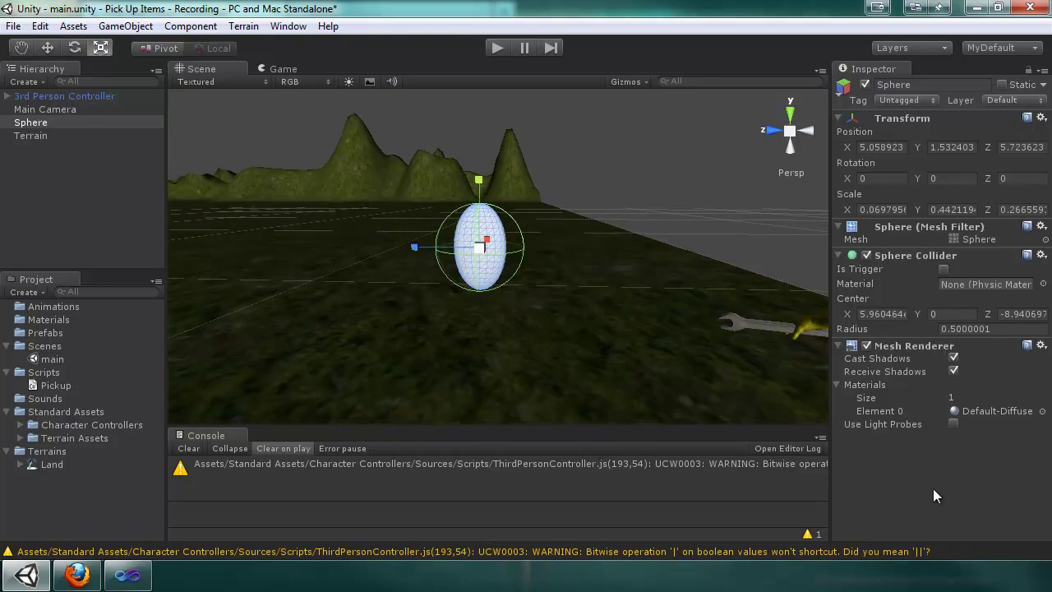
# Step: Move the disc down to Y 1.057
pyautogui.press('w')
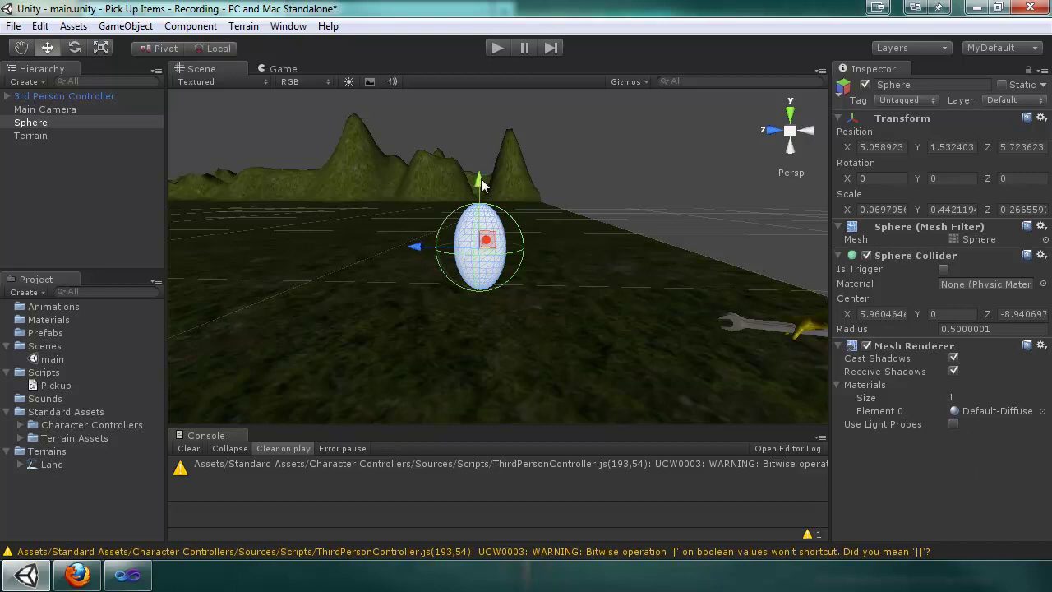
pyautogui.moveTo(480, 178); pyautogui.dragTo(482, 263)
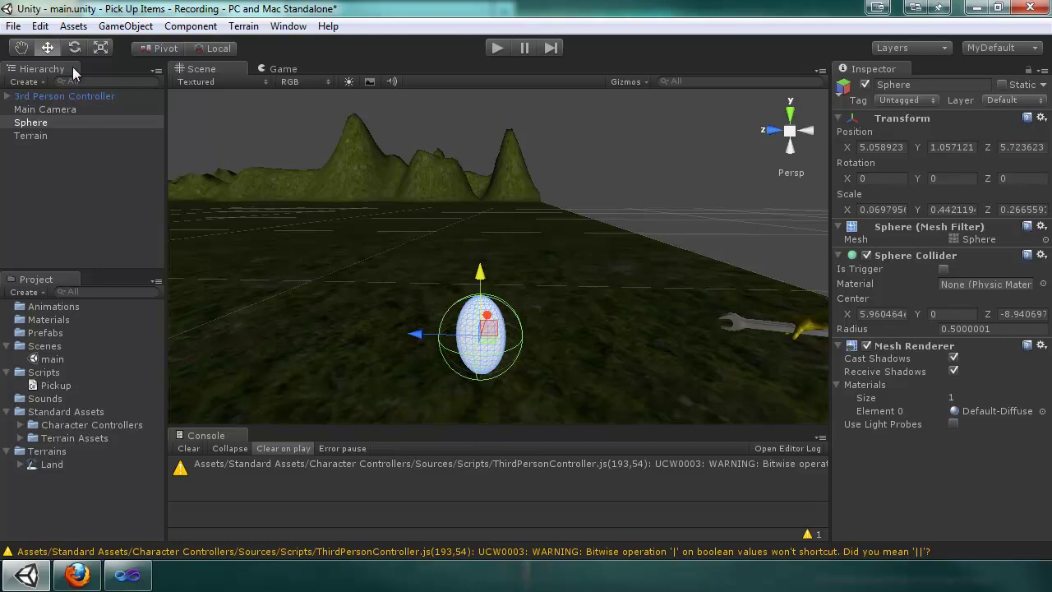
pyautogui.click(137, 27)
# Step: Create a material named Coin and move it into the Materials folder
pyautogui.click(137, 32)
pyautogui.click(24, 292)
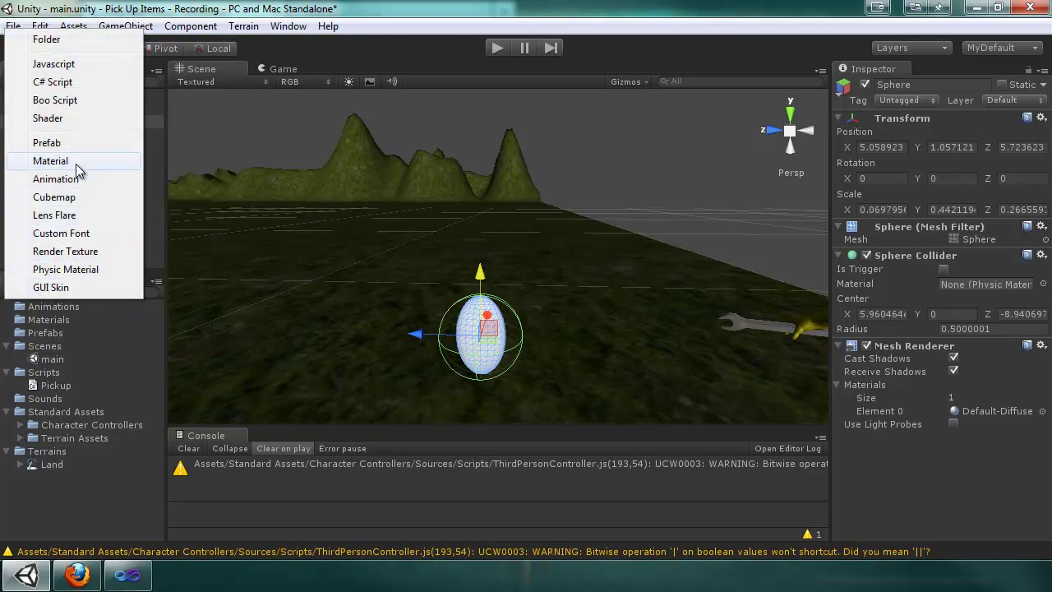
pyautogui.click(74, 162)
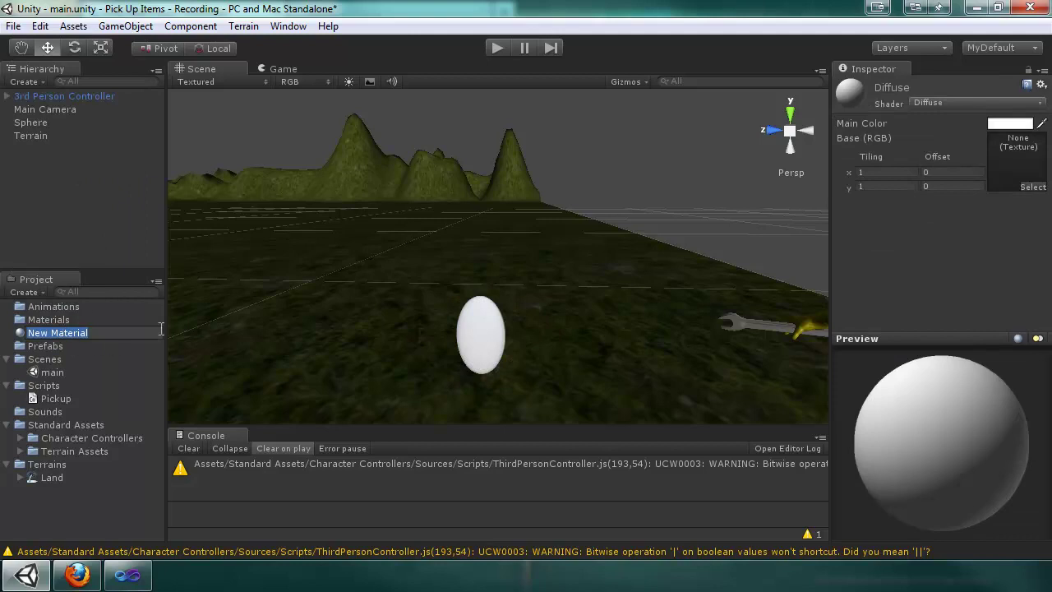
pyautogui.write('Coin')
pyautogui.press('Return')
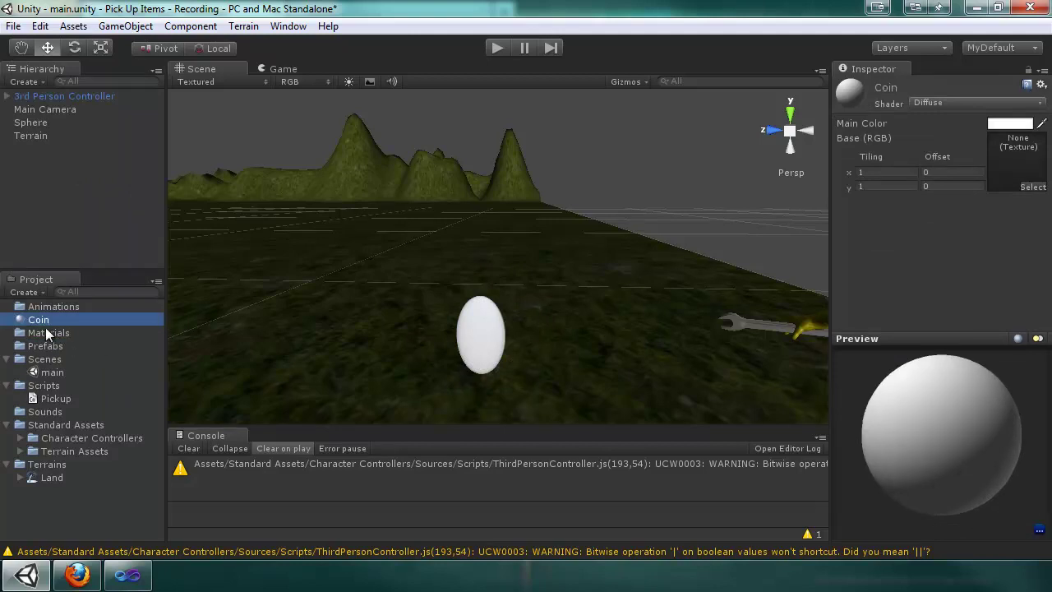
pyautogui.moveTo(41, 320); pyautogui.dragTo(51, 337)
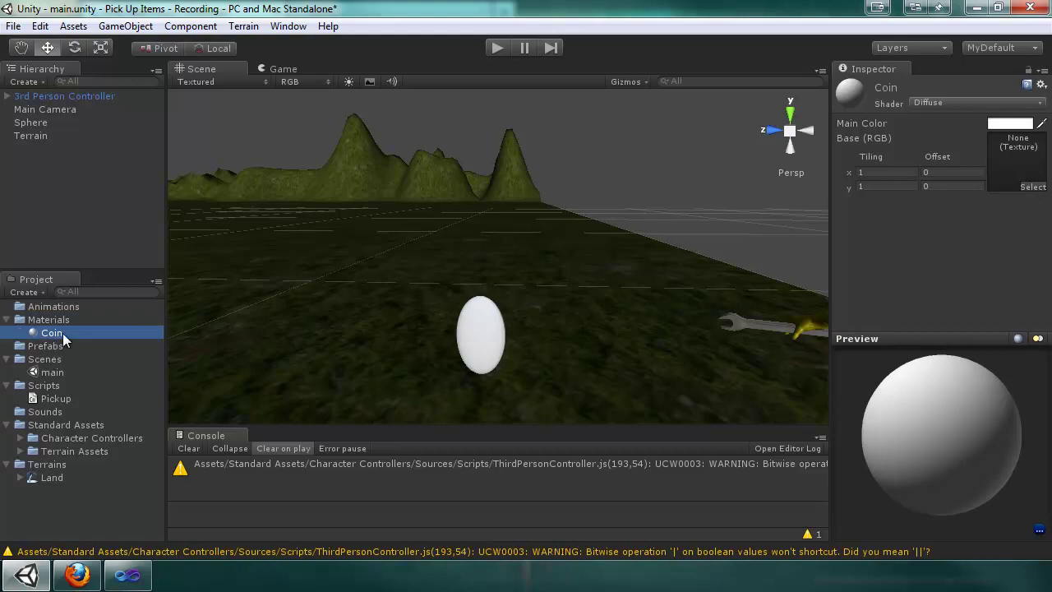
# Step: Set the Coin material's Main Color to red and apply it to the sphere
pyautogui.click(1010, 123)
pyautogui.moveTo(339, 130); pyautogui.dragTo(522, 116)
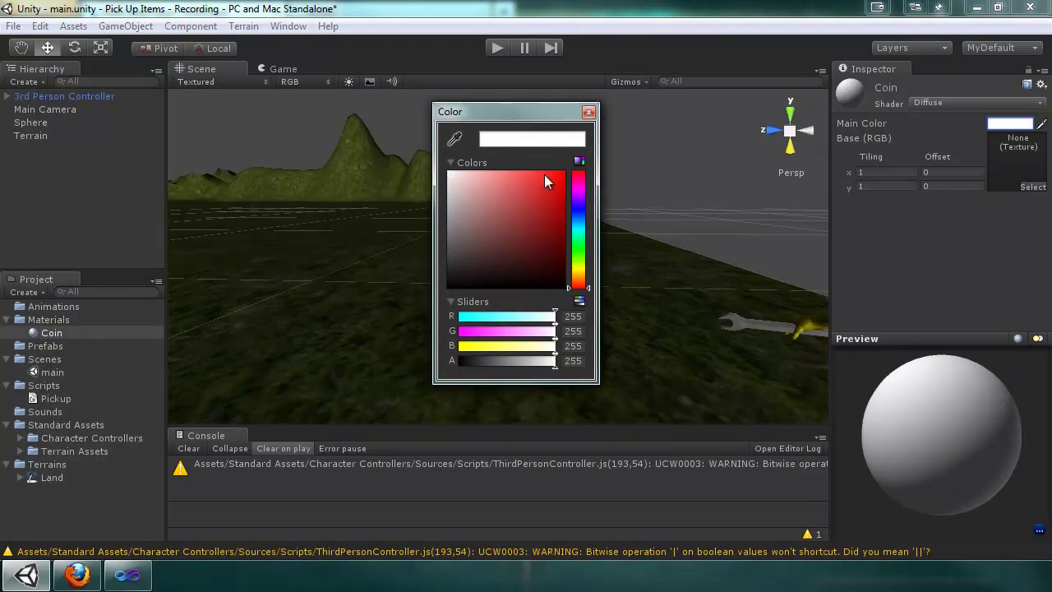
pyautogui.click(561, 174)
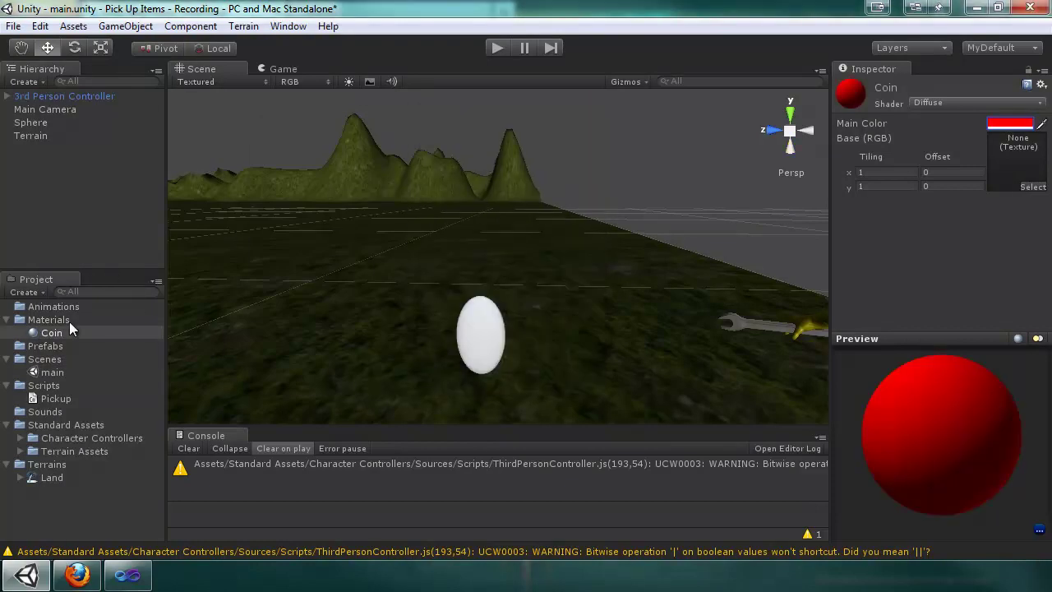
pyautogui.moveTo(69, 335); pyautogui.dragTo(474, 337)
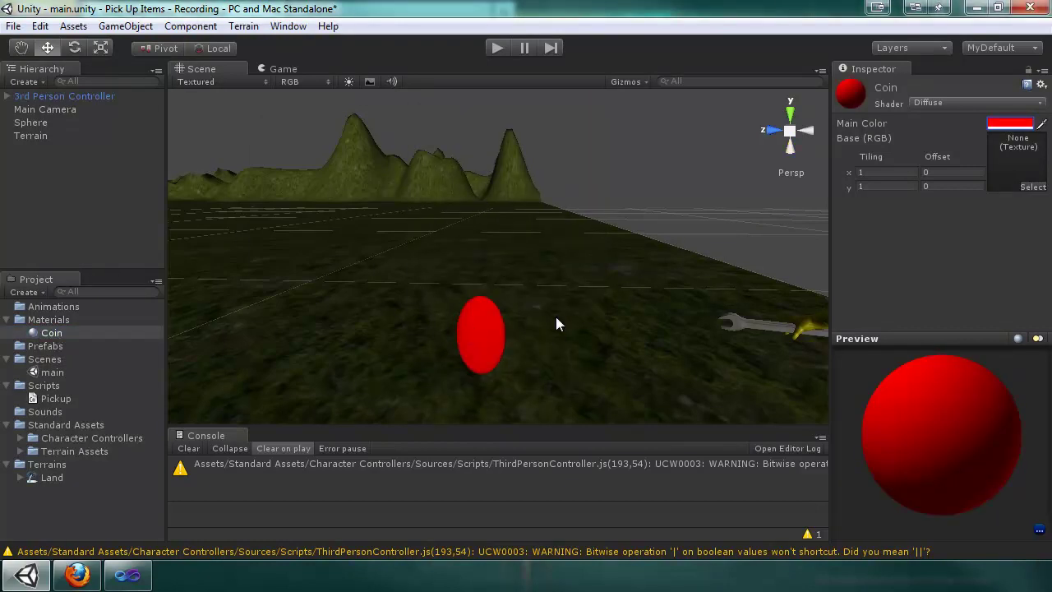
pyautogui.keyDown('alt'); pyautogui.moveTo(630, 309); pyautogui.dragTo(676, 330); pyautogui.keyUp('alt')
# Step: Open the Animation window and resize and reposition it
pyautogui.click(288, 25)
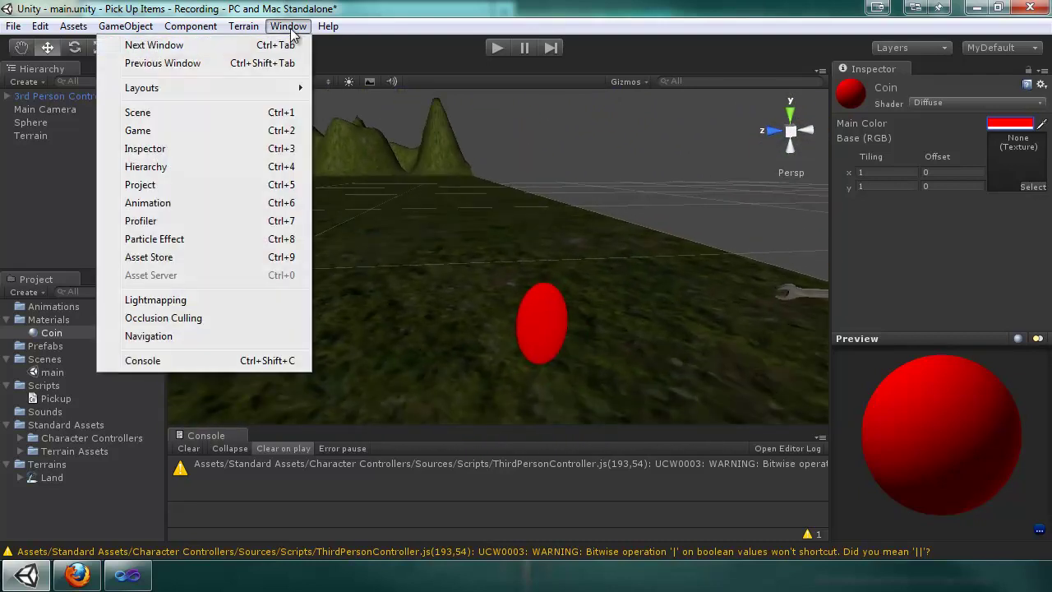
pyautogui.click(196, 203)
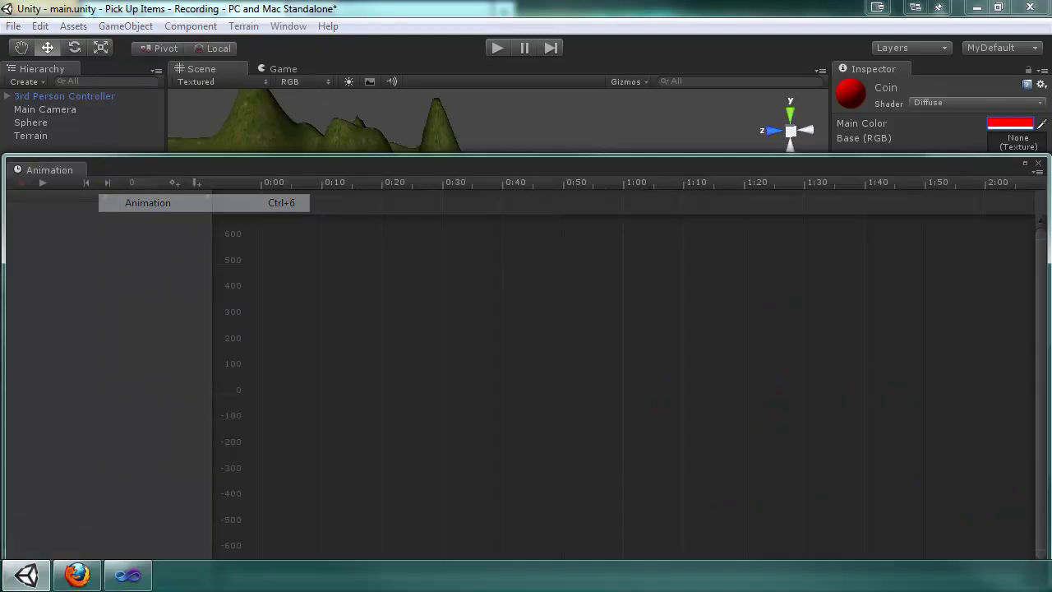
pyautogui.moveTo(352, 160); pyautogui.dragTo(756, 346)
pyautogui.moveTo(988, 375); pyautogui.dragTo(559, 399)
pyautogui.moveTo(387, 331); pyautogui.dragTo(666, 366)
# Step: Select the sphere and dock the Animation view beside the Console
pyautogui.click(533, 320)
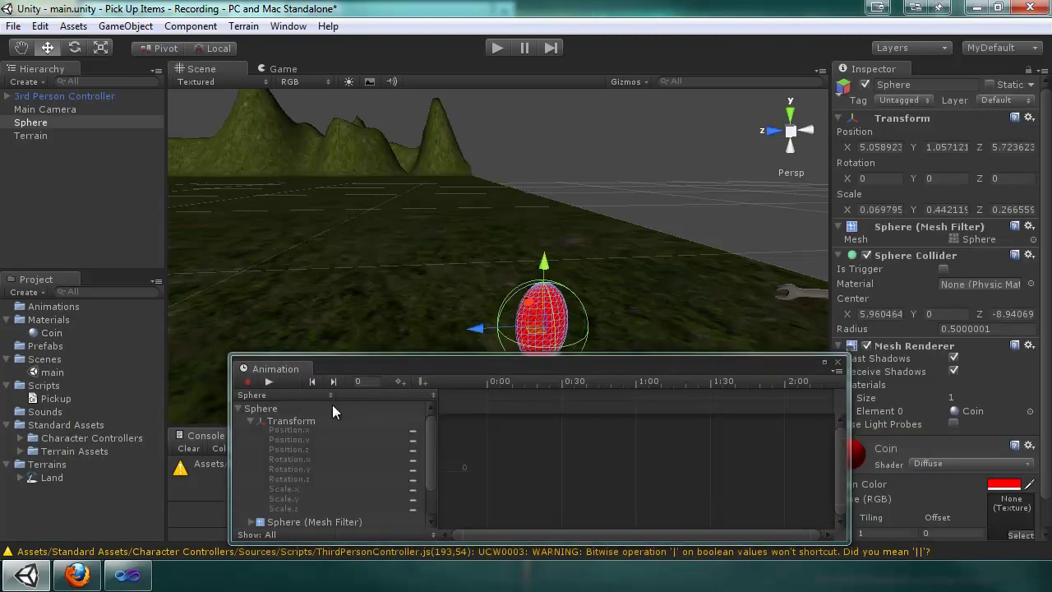
pyautogui.moveTo(379, 353); pyautogui.dragTo(380, 350)
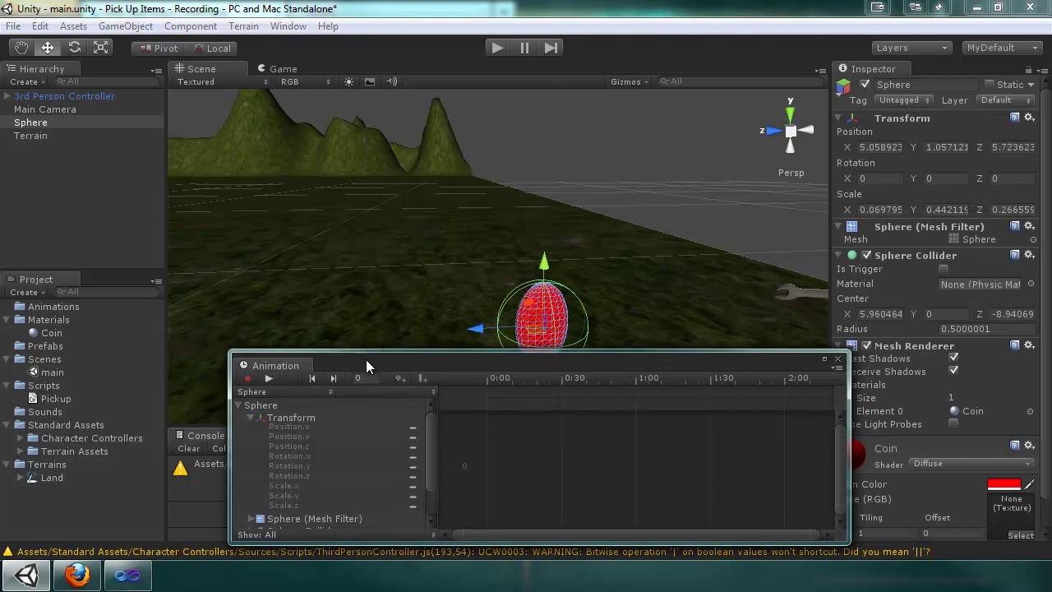
pyautogui.moveTo(222, 428); pyautogui.dragTo(220, 340)
pyautogui.moveTo(263, 367); pyautogui.dragTo(272, 347)
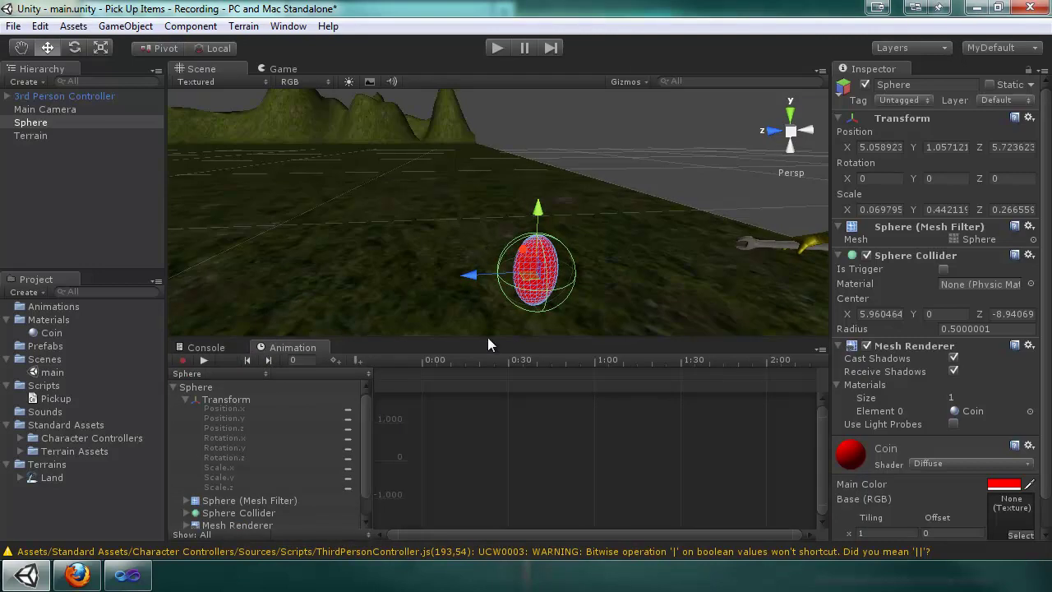
pyautogui.moveTo(493, 340); pyautogui.dragTo(493, 356)
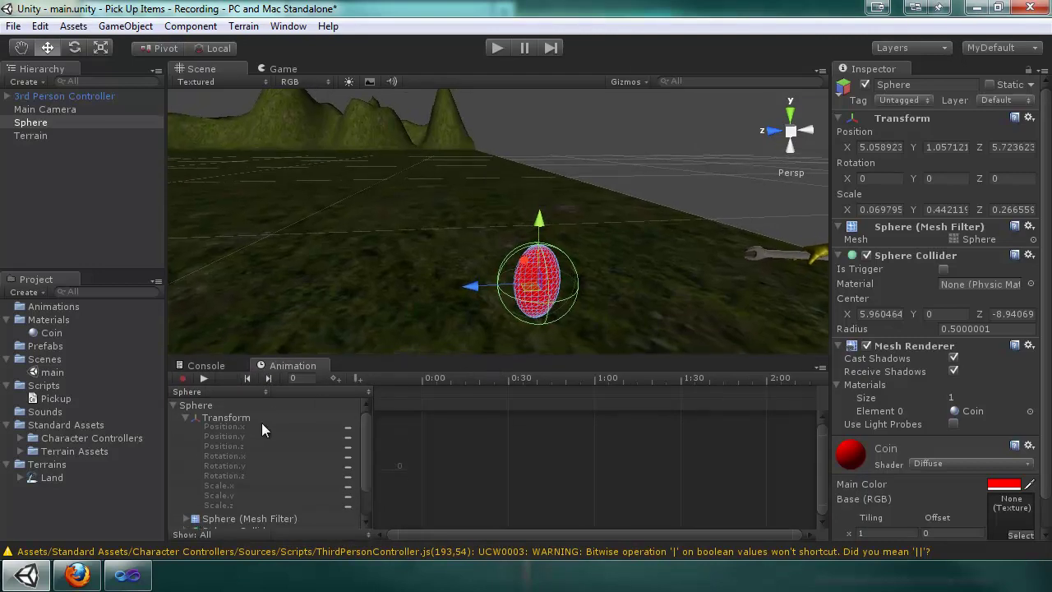
# Step: Create a new animation clip named CoinSpin saved in the Animations folder
pyautogui.click(338, 391)
pyautogui.click(343, 411)
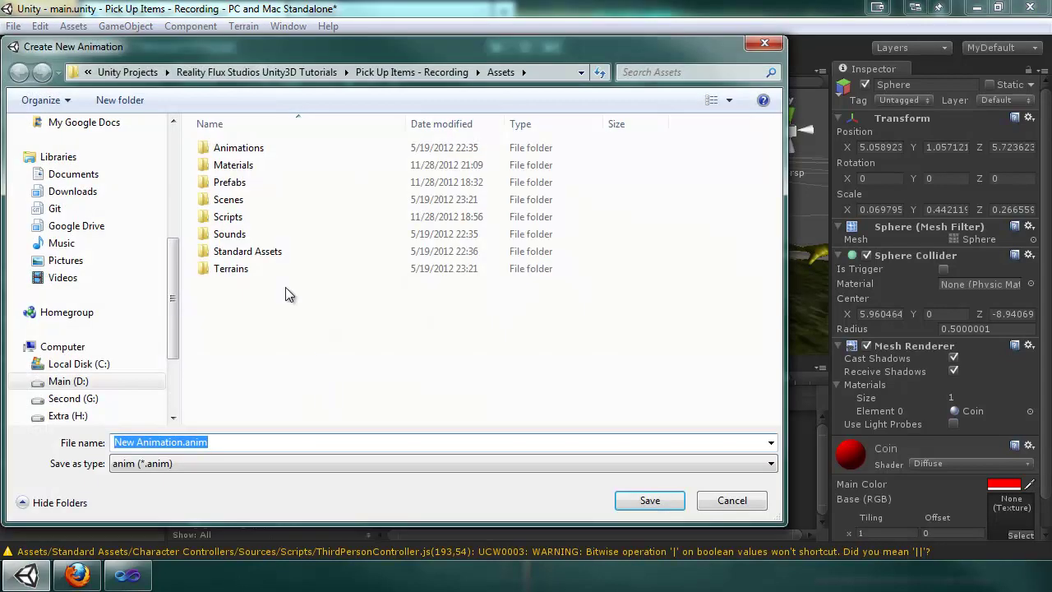
pyautogui.doubleClick(236, 149)
pyautogui.click(235, 442)
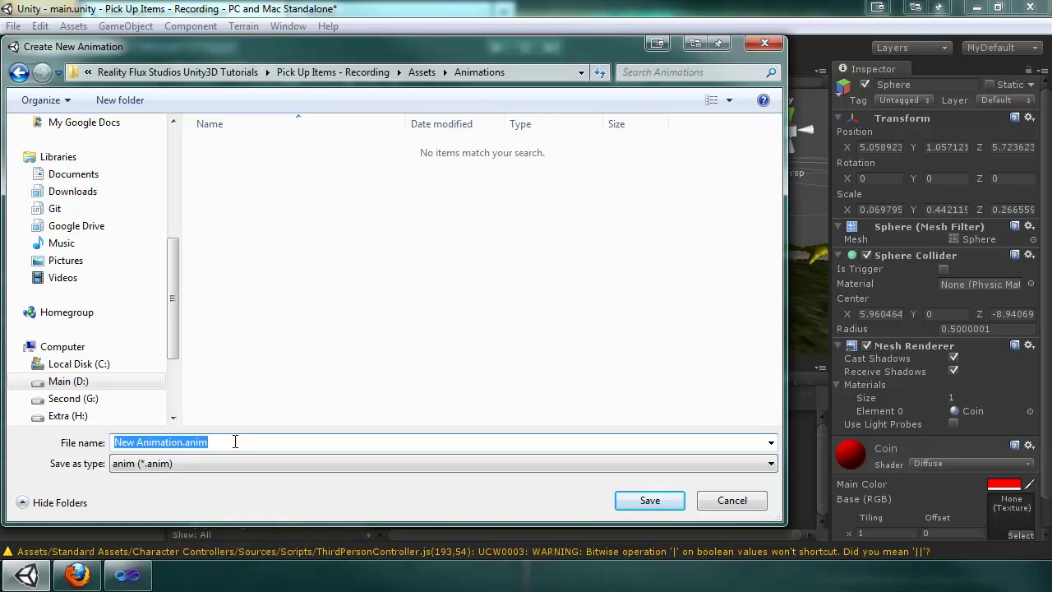
pyautogui.write('CoinSpin')
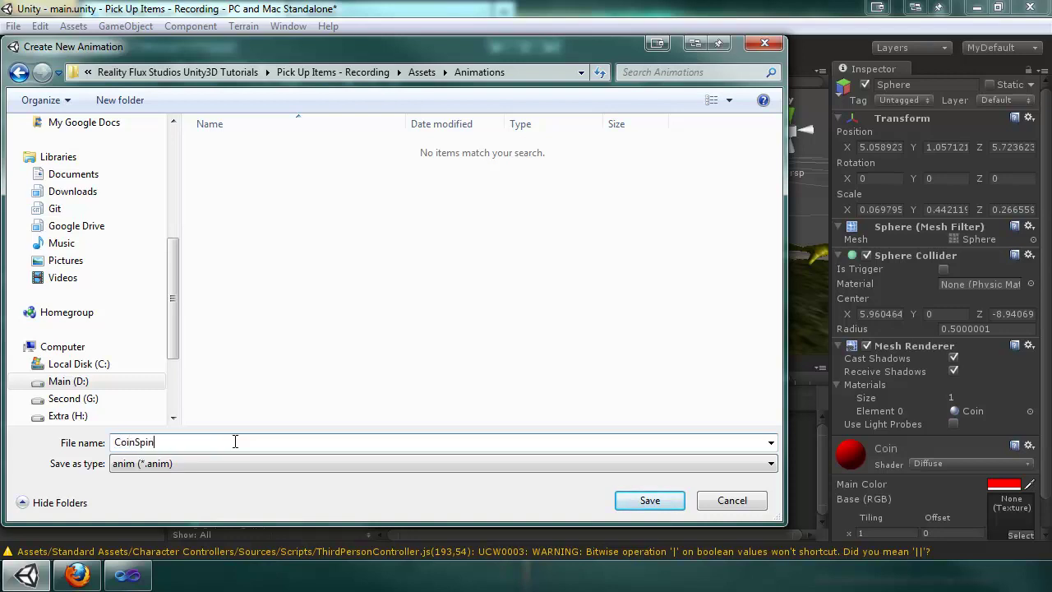
pyautogui.press('Return')
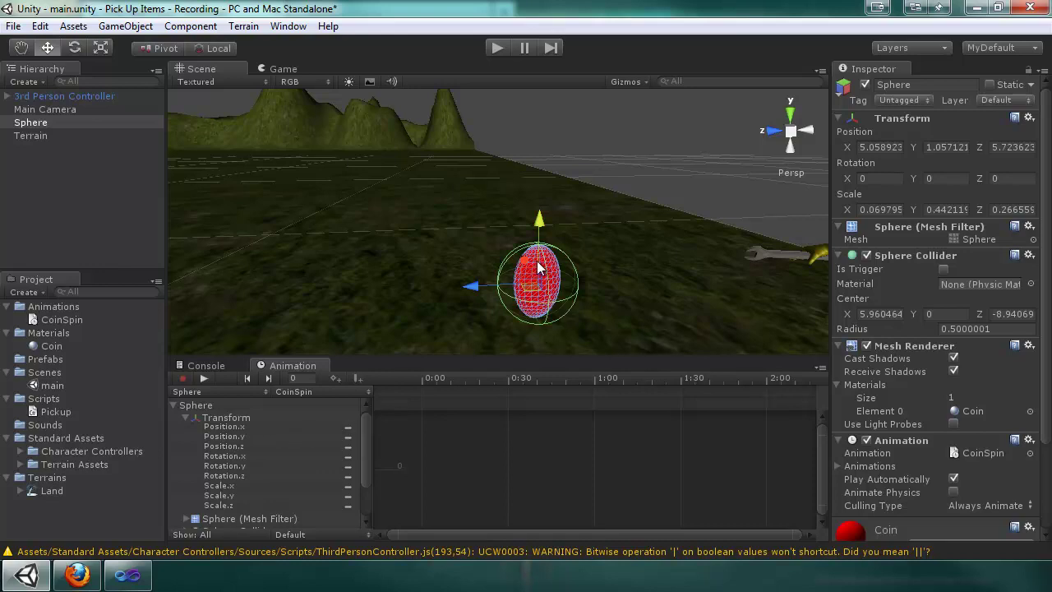
# Step: Add keyed curves for all of the sphere's Transform properties
pyautogui.press('e')
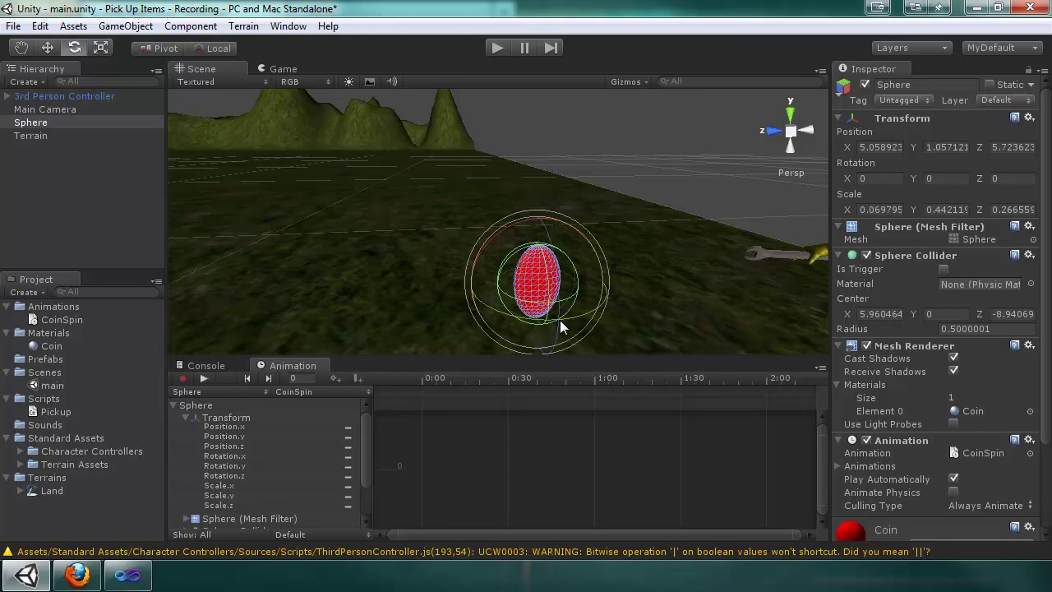
pyautogui.moveTo(590, 310); pyautogui.dragTo(574, 314)
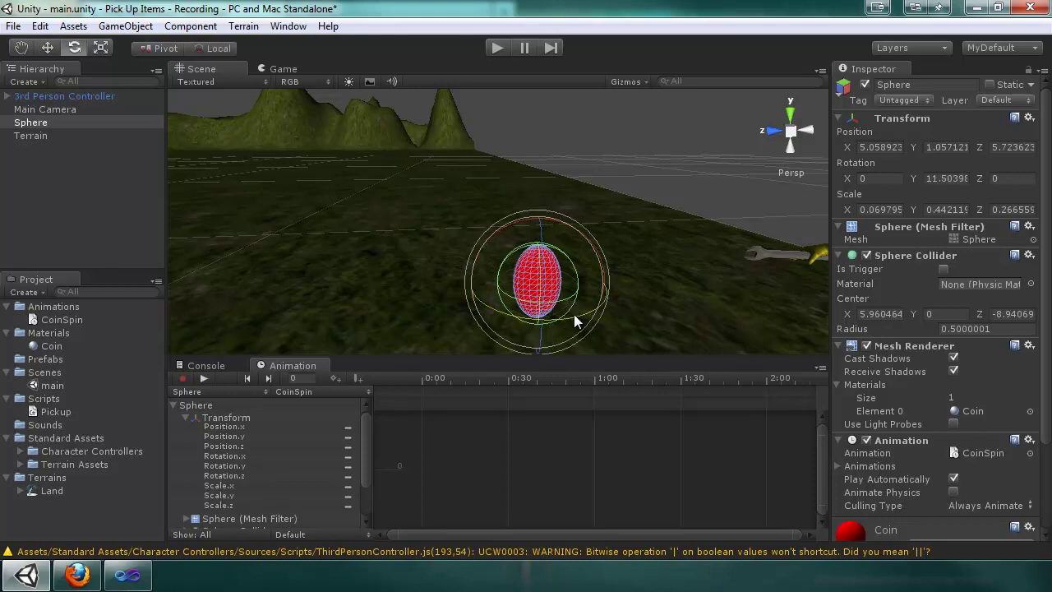
pyautogui.hotkey('ctrl', 'z')
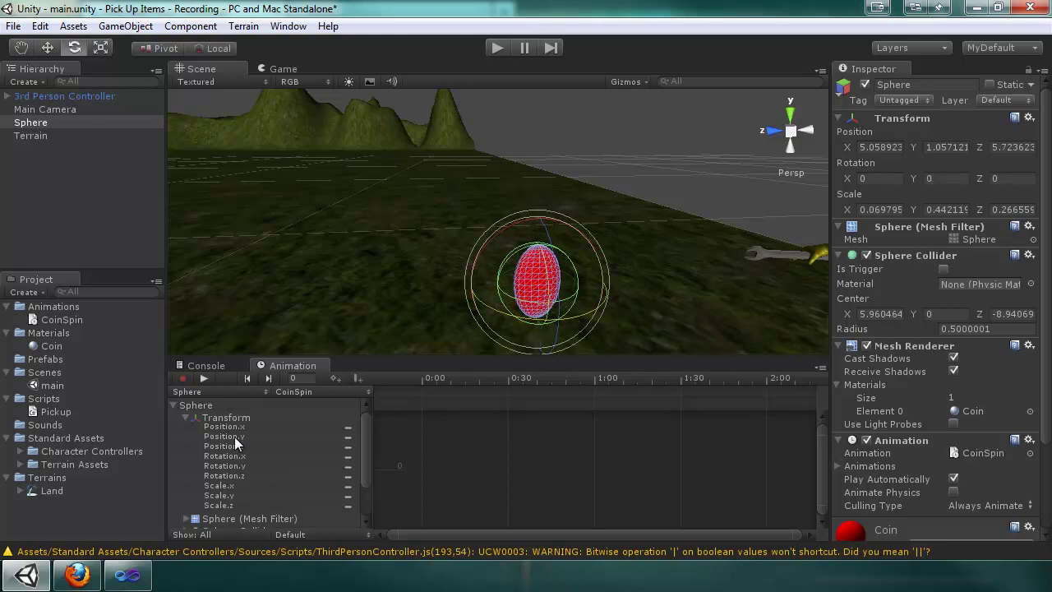
pyautogui.rightClick(345, 444)
pyautogui.click(379, 448)
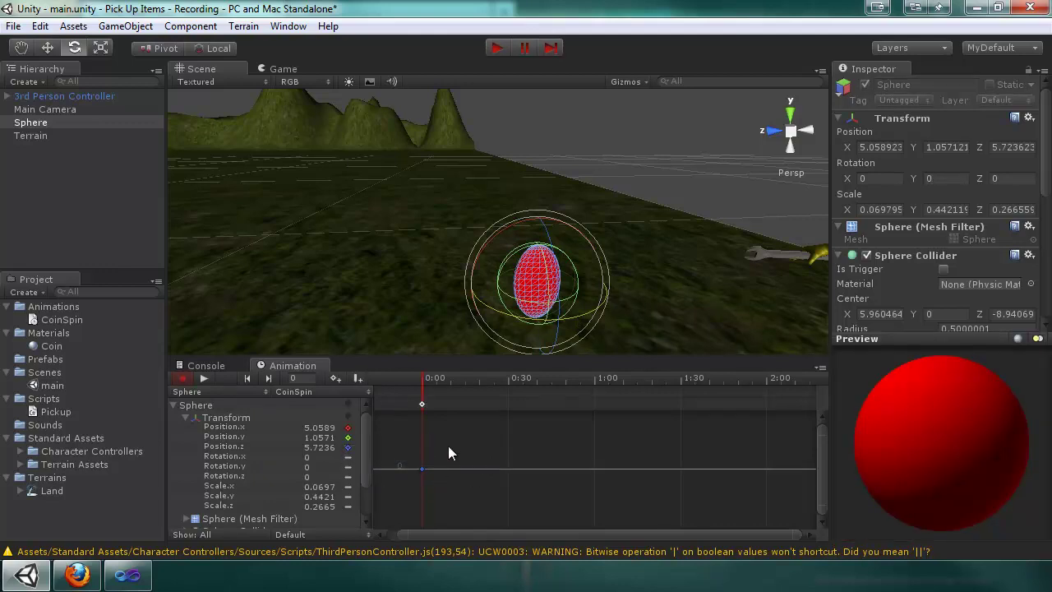
# Step: Key the sphere's Y rotation to -90 partway into the clip
pyautogui.moveTo(425, 382); pyautogui.dragTo(452, 389)
pyautogui.moveTo(566, 316); pyautogui.dragTo(741, 277)
pyautogui.click(939, 179)
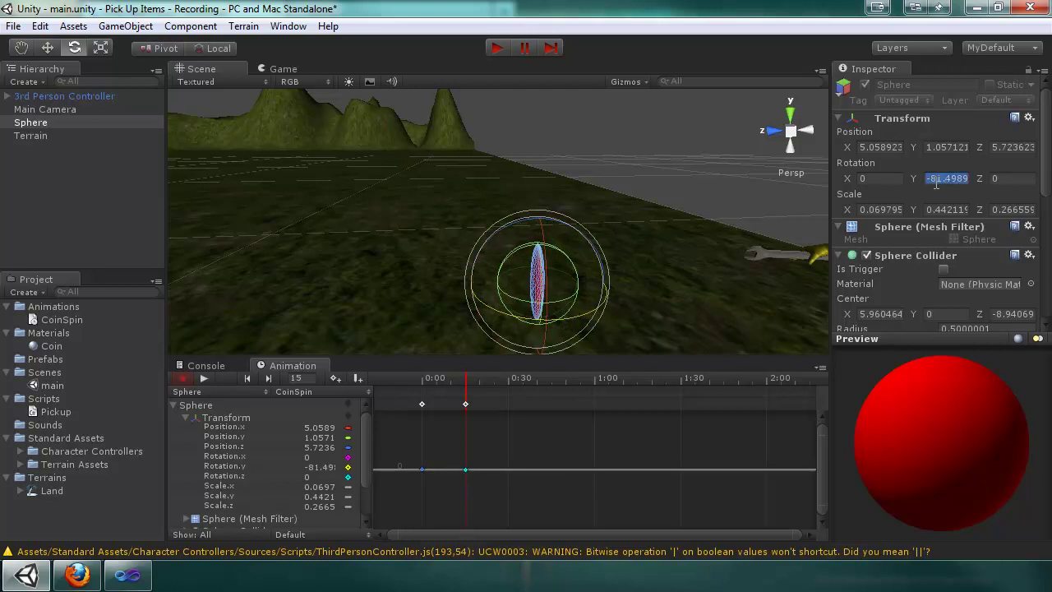
pyautogui.write('-90')
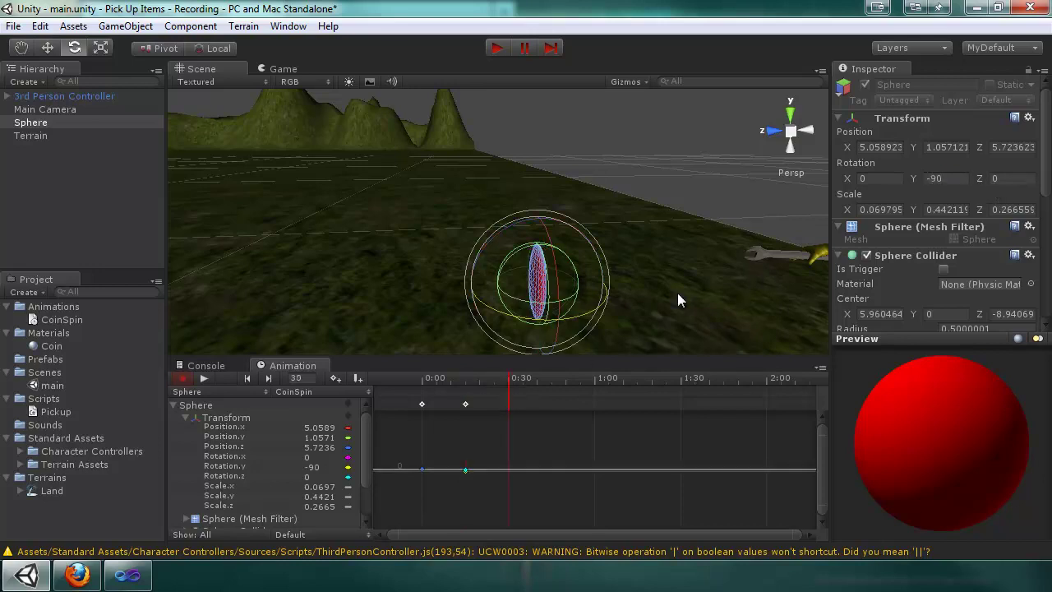
# Step: Add a keyframe at 0:30 setting the sphere's Y rotation to -180
pyautogui.click(335, 378)
pyautogui.scroll(4, 473, 485)
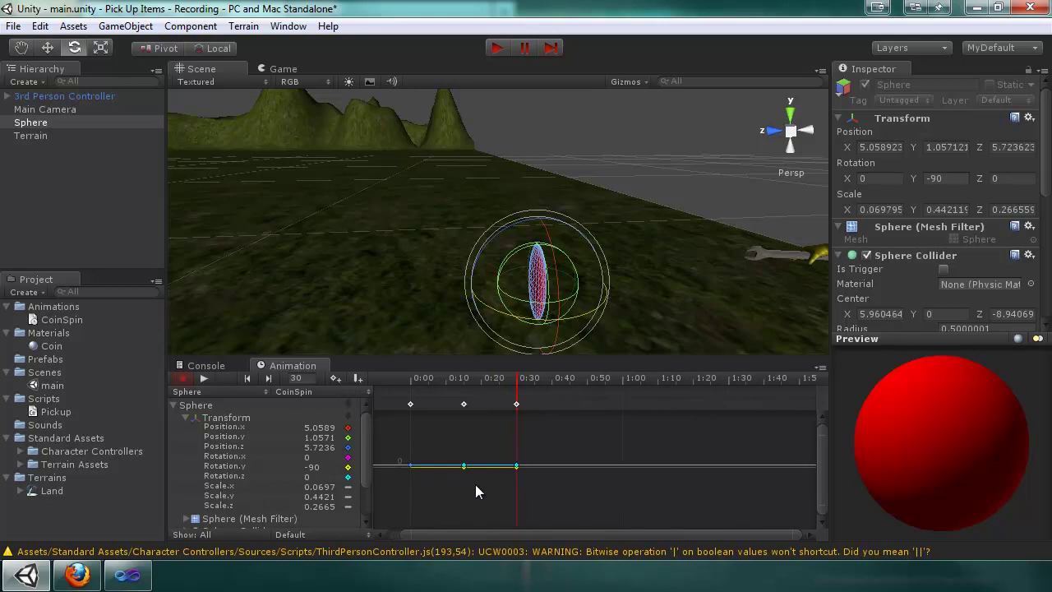
pyautogui.scroll(2, 474, 487)
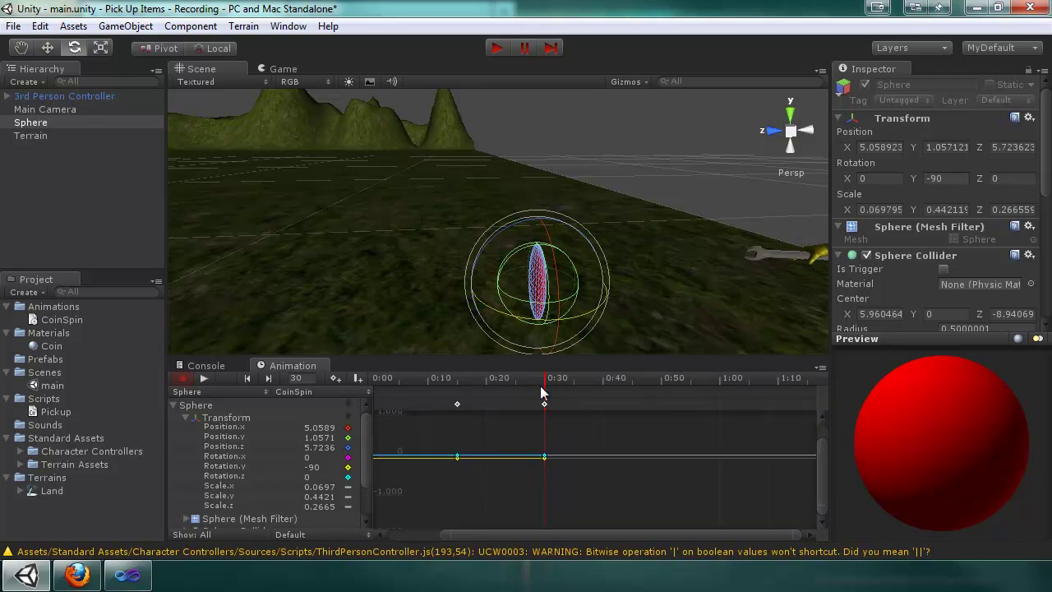
pyautogui.click(945, 178)
pyautogui.write('-180')
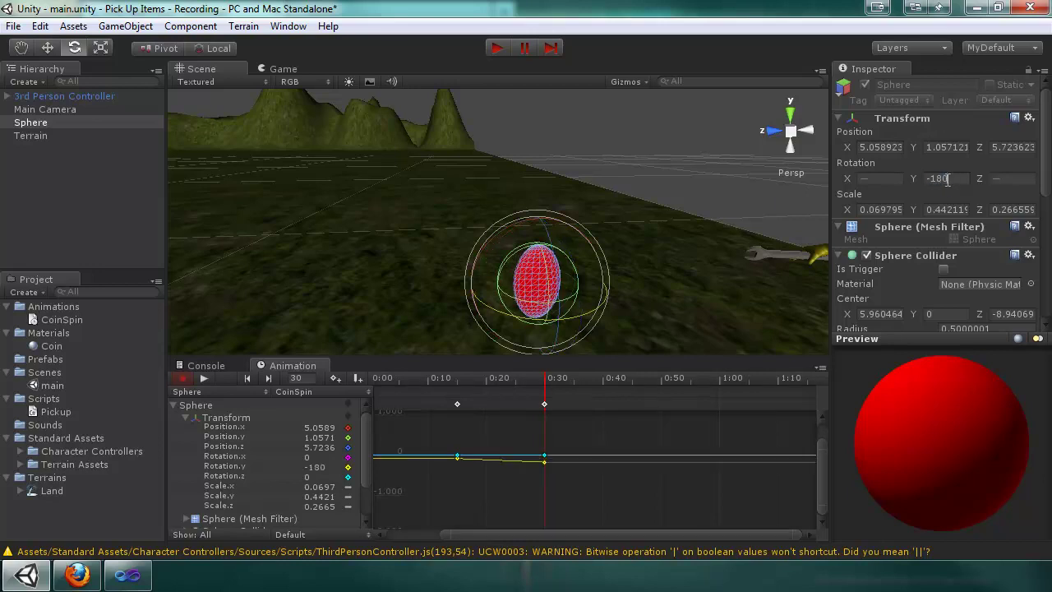
pyautogui.click(556, 380)
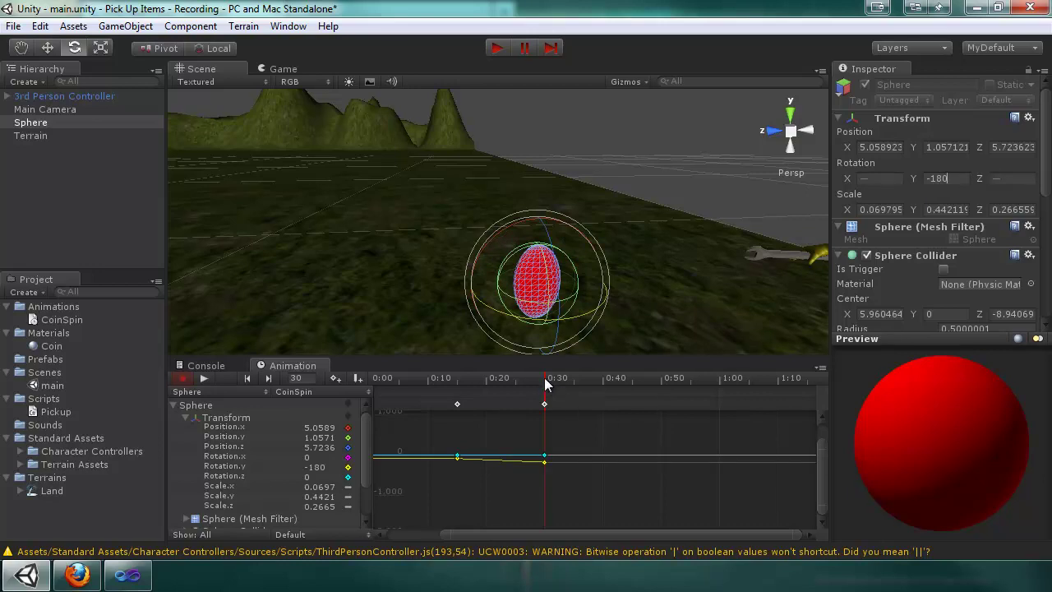
# Step: Adjust the first rotation key's timing, then key Y rotation -270 at 0:45
pyautogui.click(601, 382)
pyautogui.moveTo(457, 405); pyautogui.dragTo(467, 404)
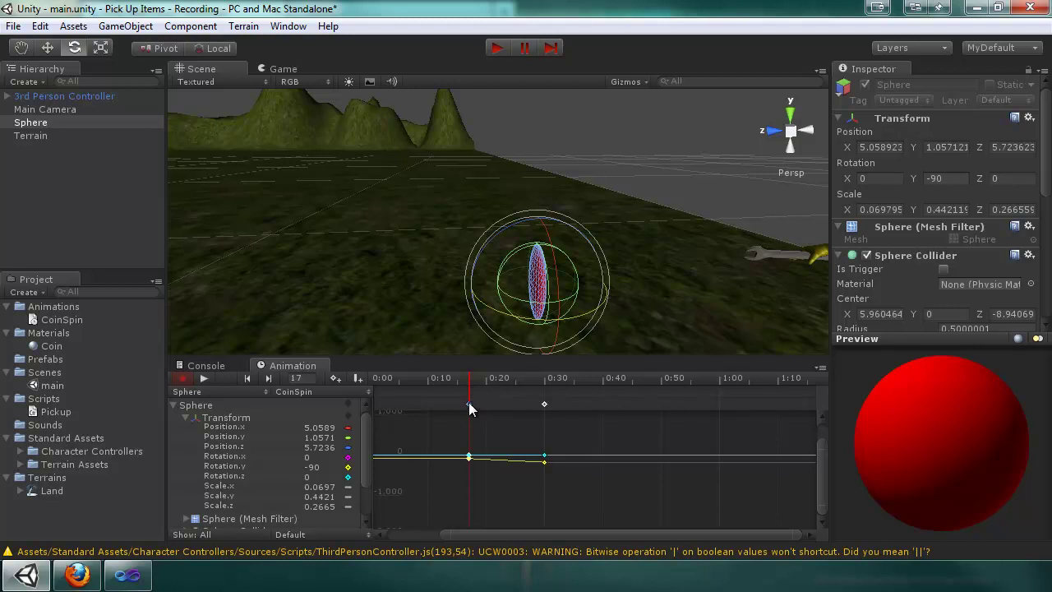
pyautogui.moveTo(469, 403); pyautogui.dragTo(458, 405)
pyautogui.click(628, 382)
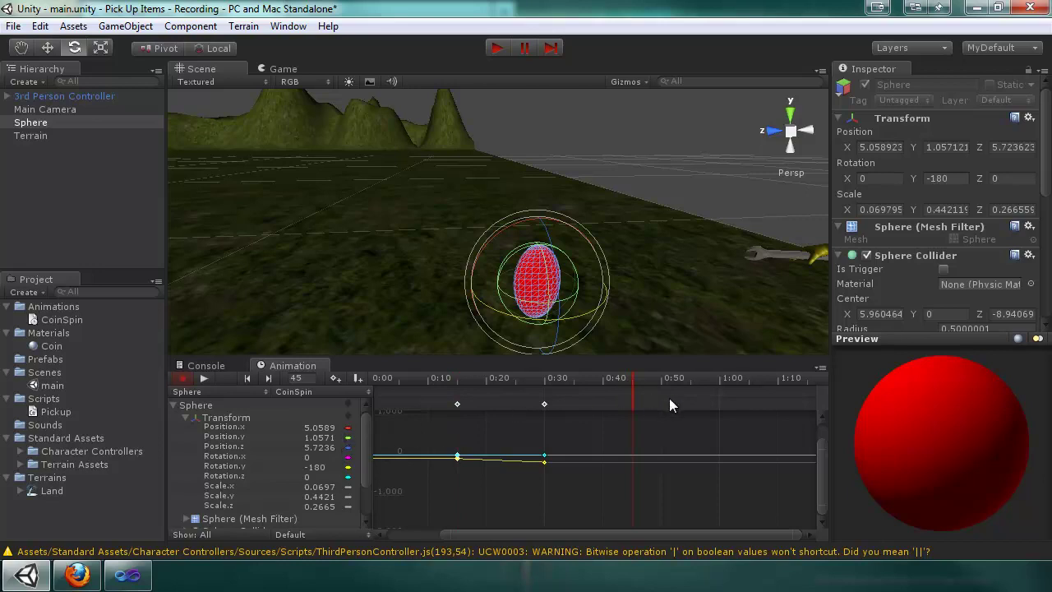
pyautogui.click(937, 180)
pyautogui.moveTo(929, 180); pyautogui.dragTo(966, 180)
pyautogui.write('-270')
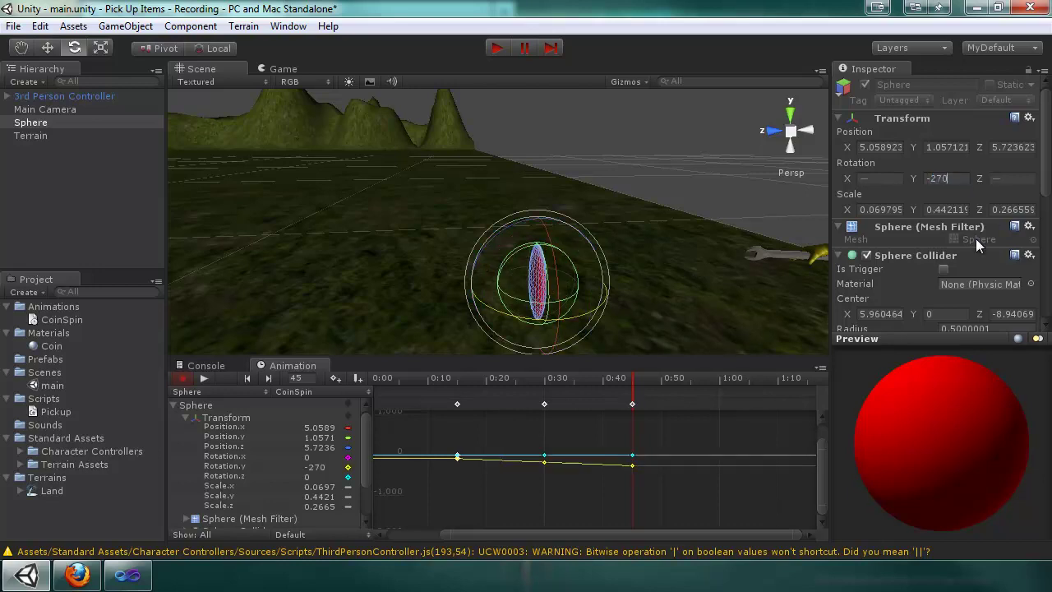
# Step: Key the sphere's Y rotation back to 0 at 1:00
pyautogui.click(649, 378)
pyautogui.moveTo(649, 378); pyautogui.dragTo(721, 387)
pyautogui.moveTo(566, 316); pyautogui.dragTo(738, 260)
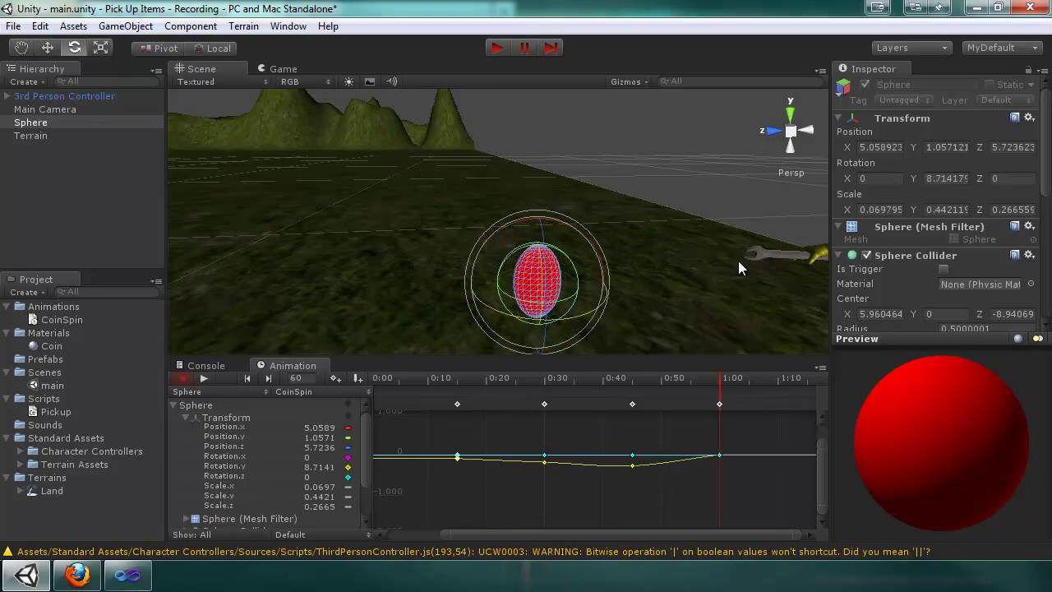
pyautogui.click(971, 178)
pyautogui.write('0')
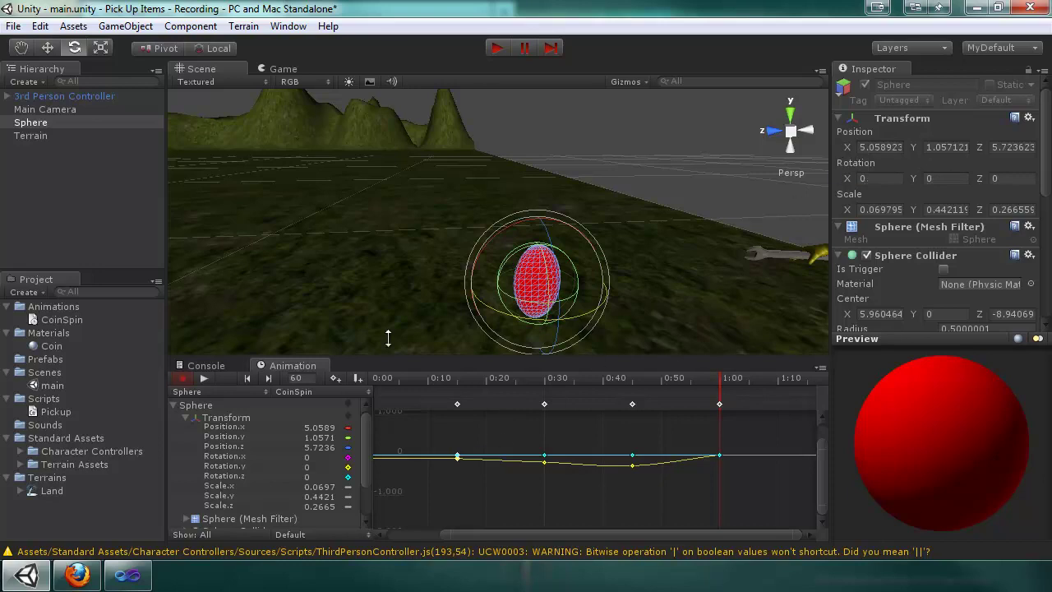
# Step: Stop recording, preview CoinSpin, and set its wrap mode to Loop
pyautogui.click(183, 378)
pyautogui.click(204, 378)
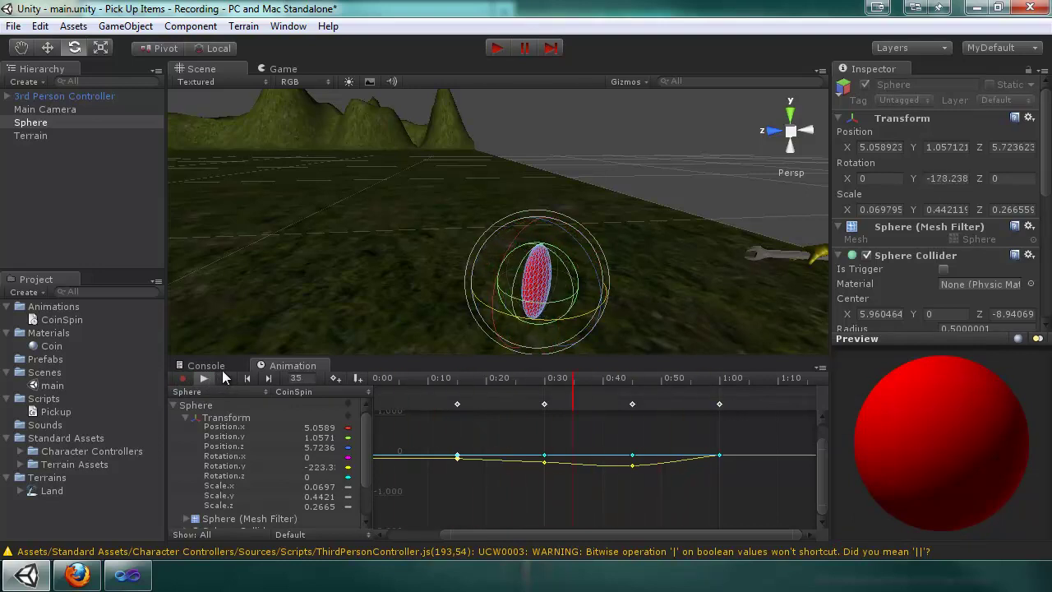
pyautogui.click(205, 379)
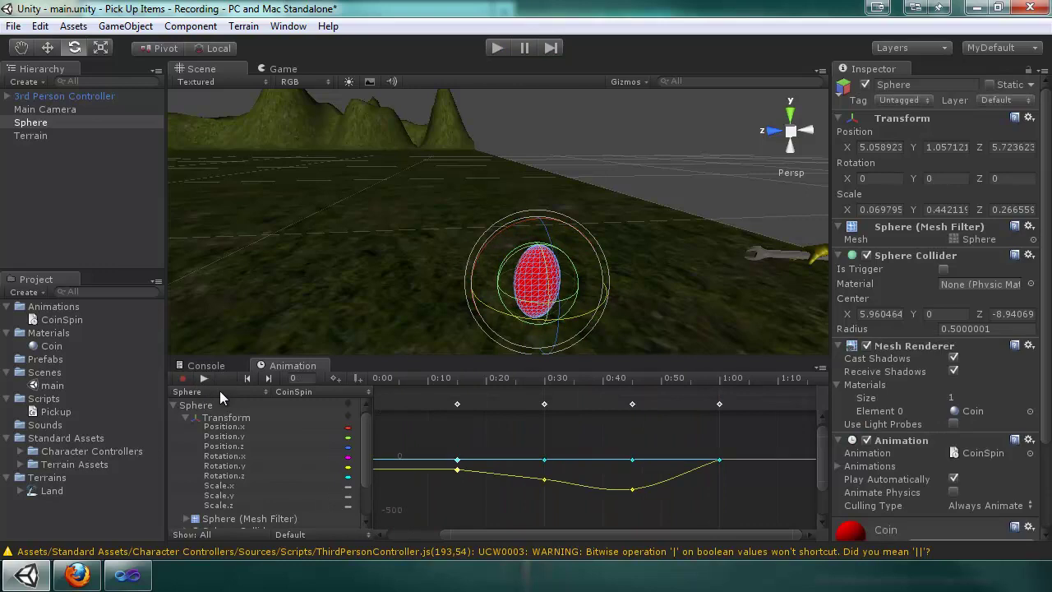
pyautogui.click(268, 533)
pyautogui.click(303, 488)
pyautogui.click(205, 379)
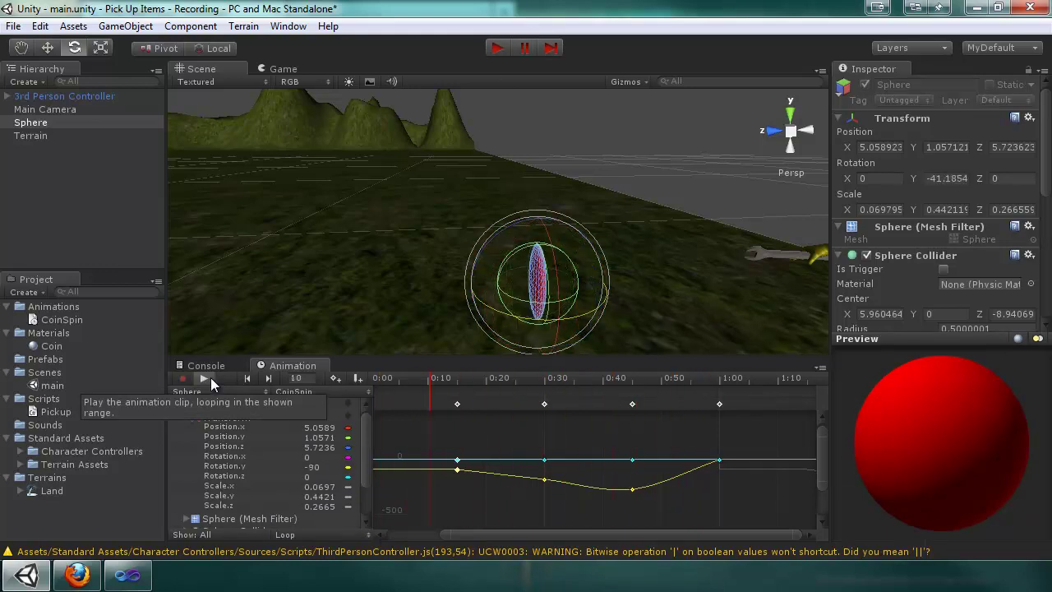
pyautogui.click(206, 379)
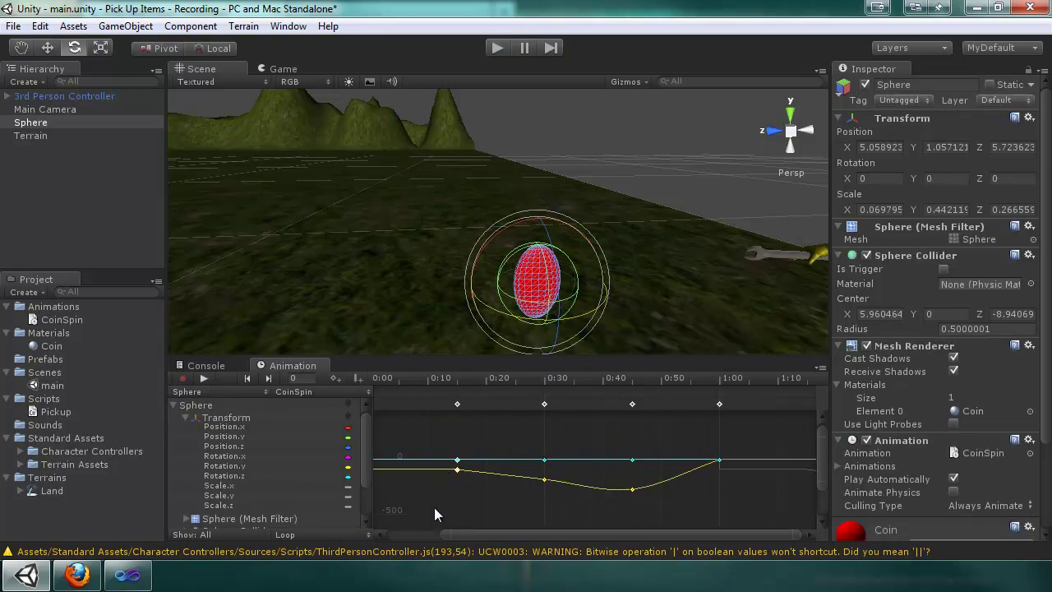
# Step: Filter the curve list to animated properties only and isolate the Position.y curve
pyautogui.moveTo(483, 534); pyautogui.dragTo(431, 534)
pyautogui.click(511, 469)
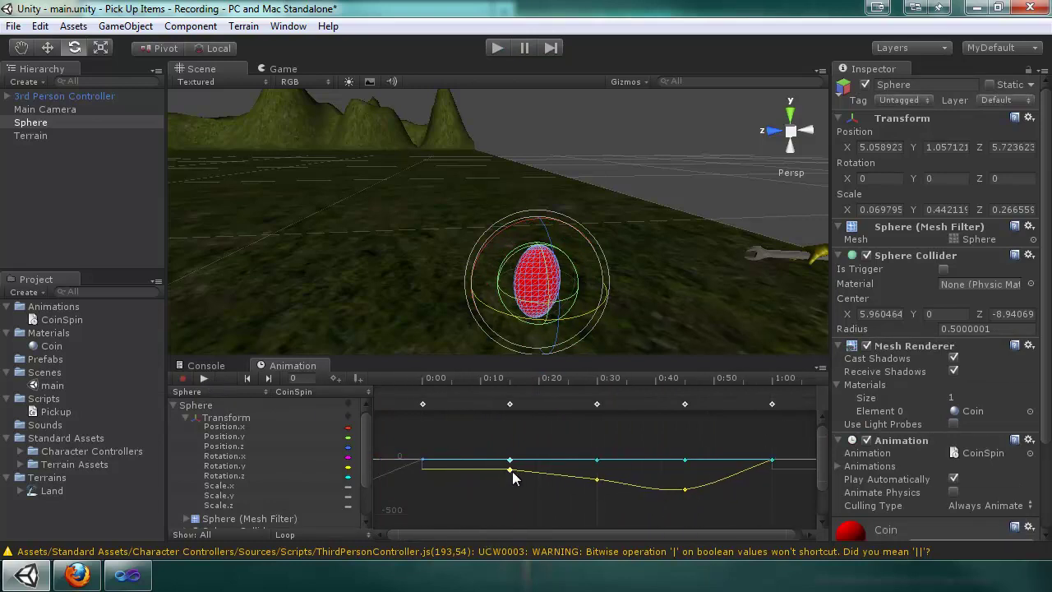
pyautogui.click(266, 435)
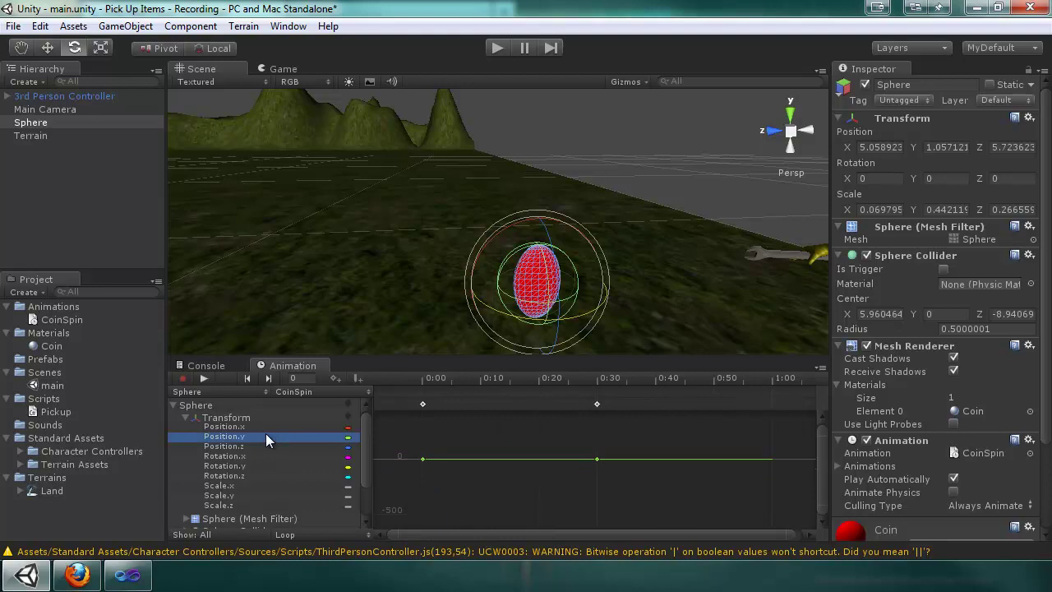
pyautogui.click(195, 533)
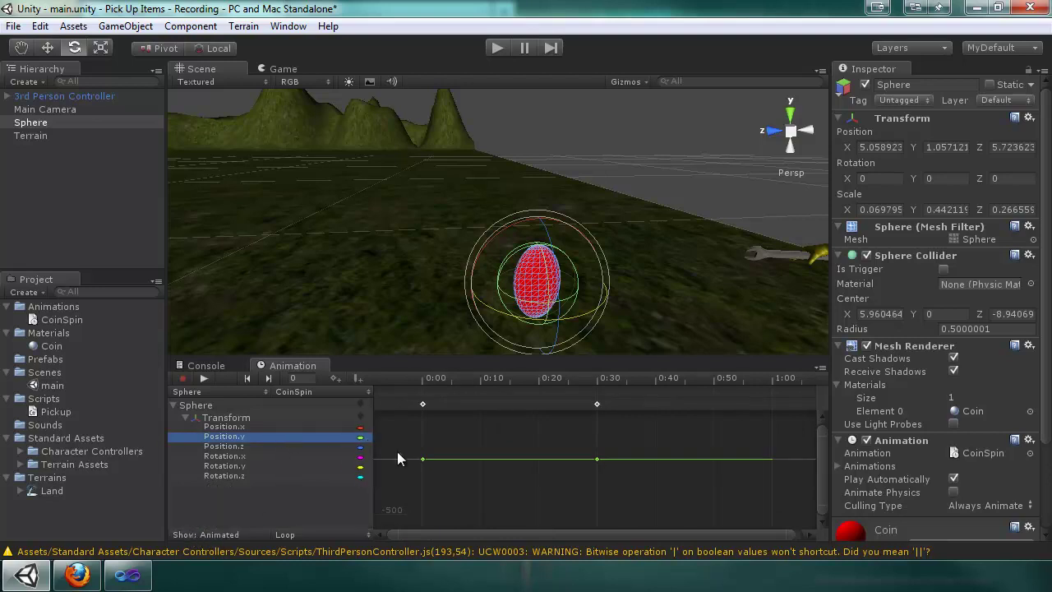
pyautogui.scroll(4, 444, 480)
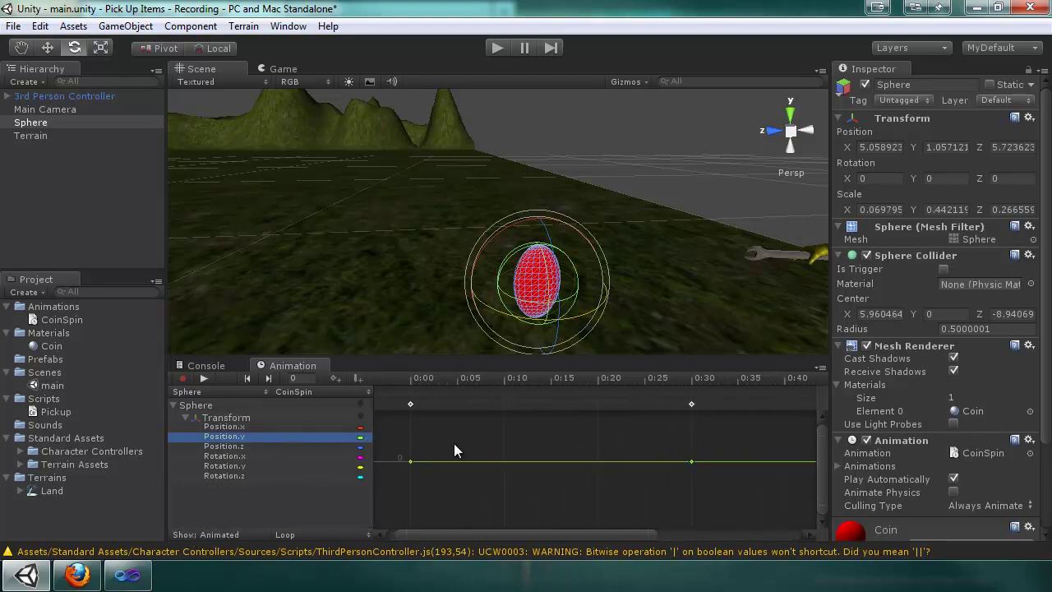
# Step: Try raising the Position.y key at frame 15, undoing it to keep height 1.0571
pyautogui.click(411, 379)
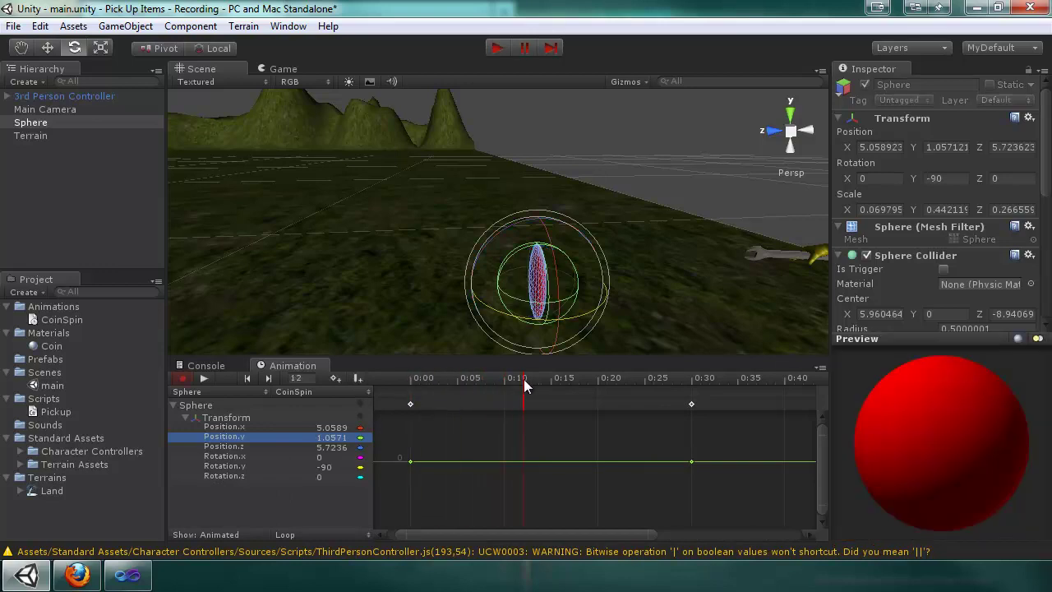
pyautogui.moveTo(532, 383); pyautogui.dragTo(554, 385)
pyautogui.moveTo(549, 461)
pyautogui.mouseDown()
pyautogui.moveTo(555, 431)
pyautogui.moveTo(551, 457)
pyautogui.mouseUp()
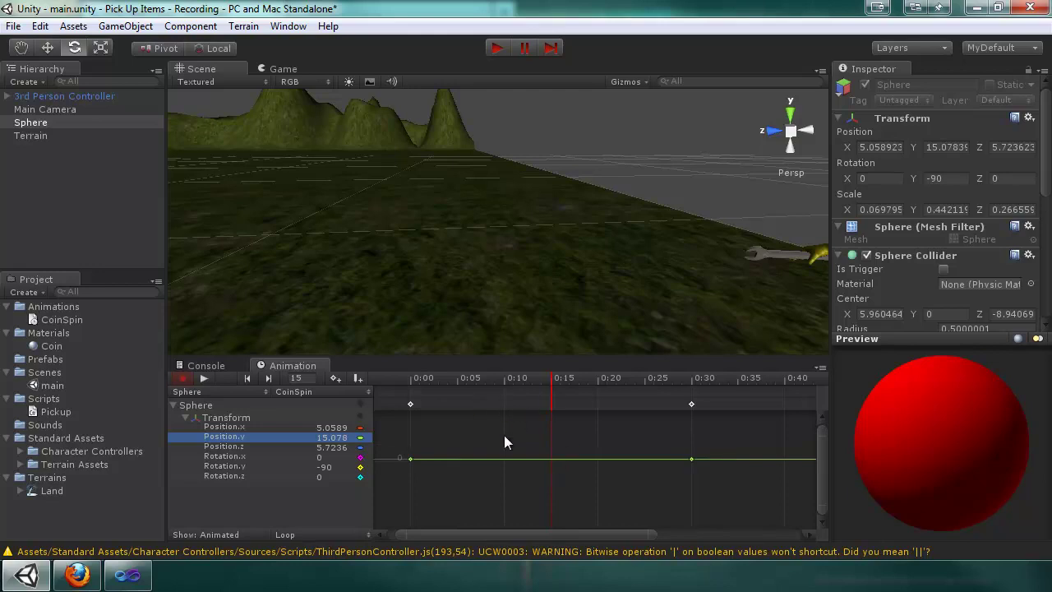
pyautogui.hotkey('ctrl', 'z')
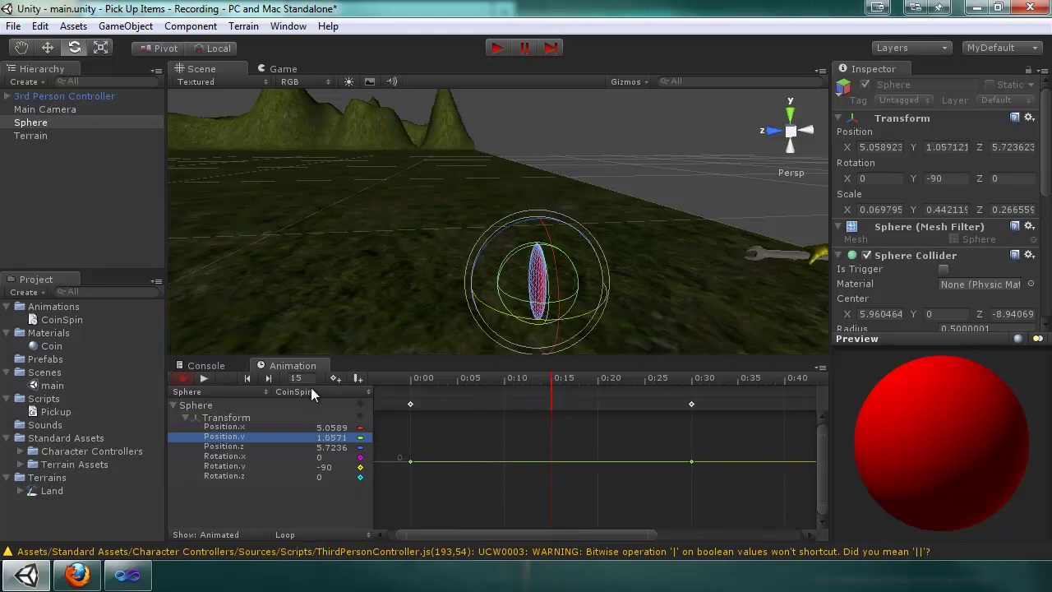
pyautogui.moveTo(549, 459)
pyautogui.mouseDown()
pyautogui.moveTo(552, 438)
pyautogui.moveTo(551, 470)
pyautogui.mouseUp()
pyautogui.hotkey('ctrl', 'z')
pyautogui.click(557, 450)
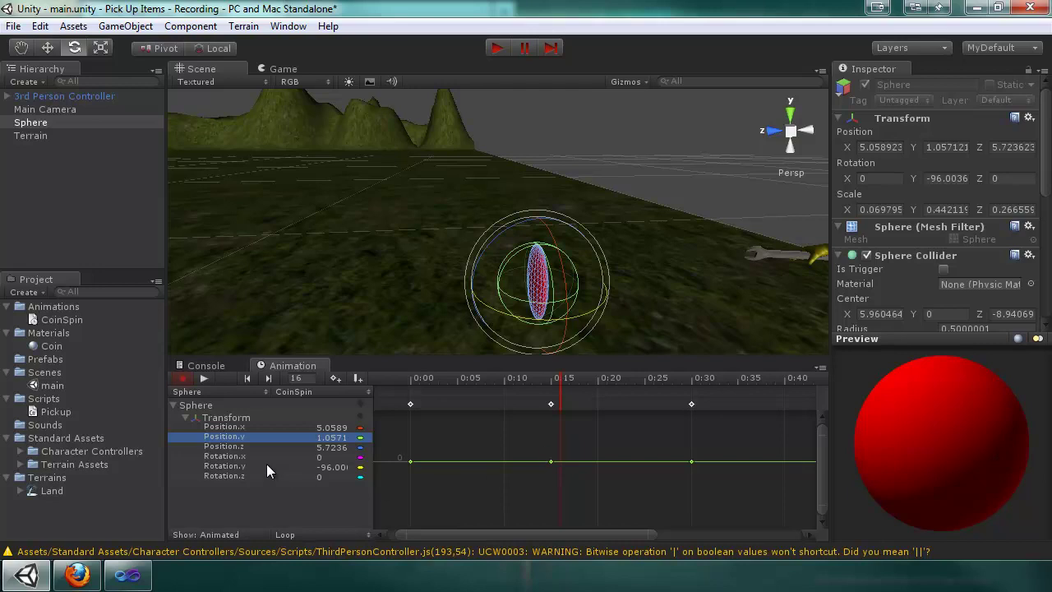
pyautogui.click(343, 466)
# Step: Add a Rotation.y key at 0:15 through the curve's Add Key option
pyautogui.rightClick(367, 467)
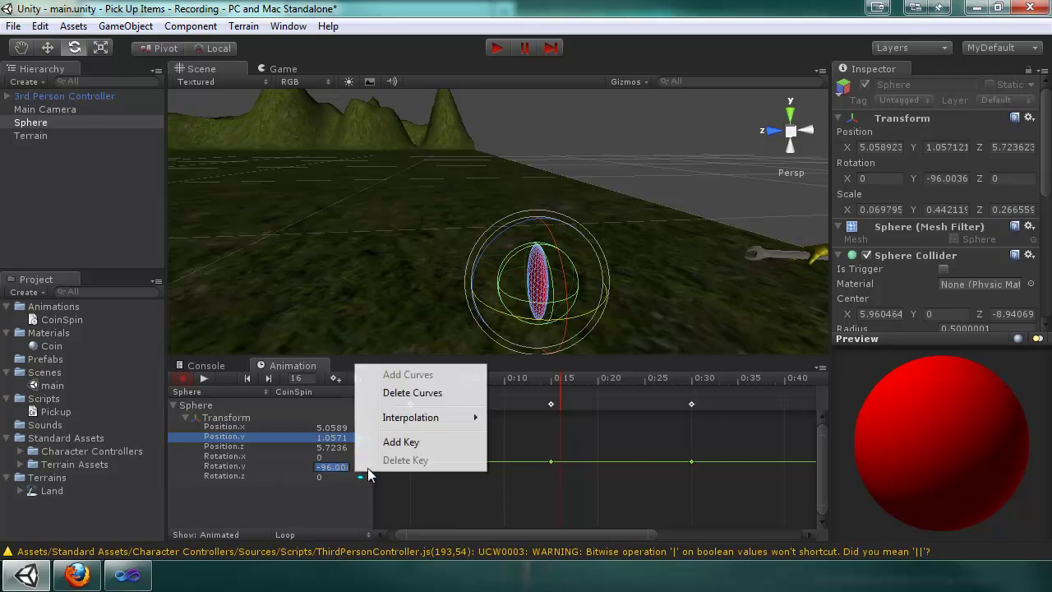
pyautogui.click(321, 437)
pyautogui.scroll(3, 555, 465)
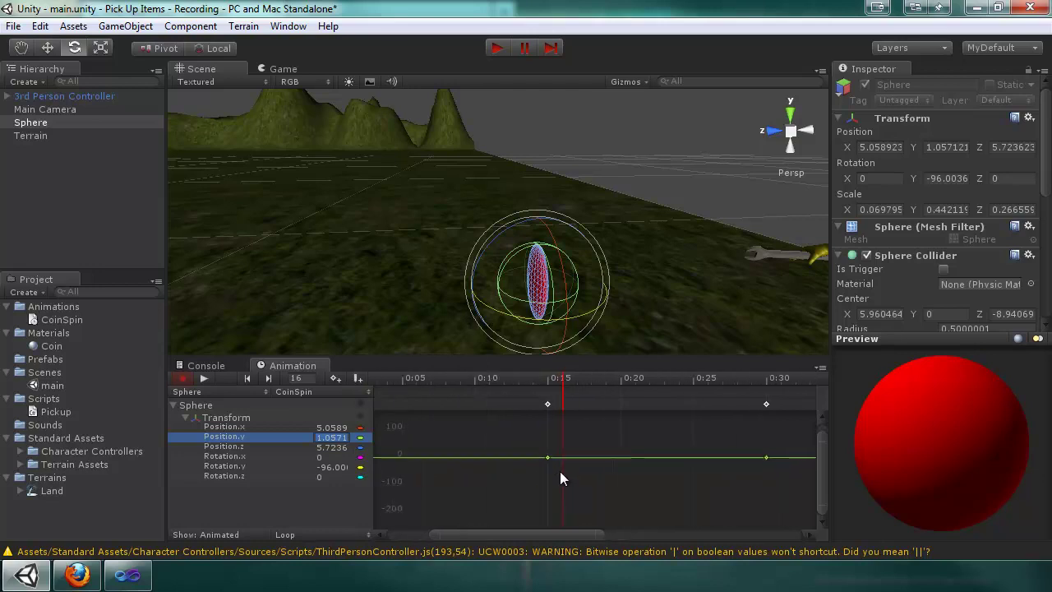
pyautogui.scroll(1, 560, 471)
pyautogui.rightClick(365, 466)
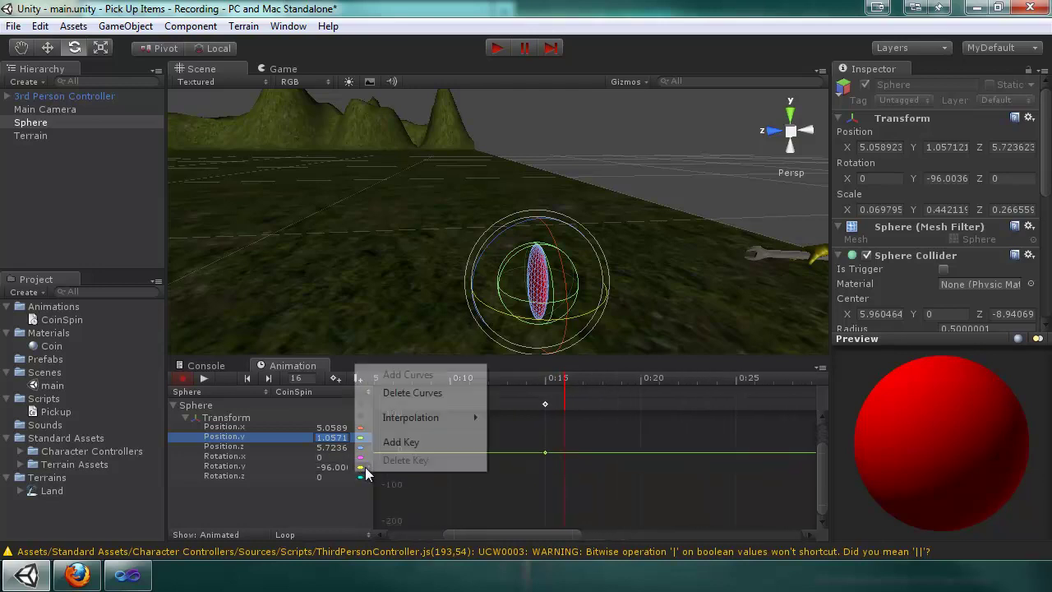
pyautogui.click(419, 443)
pyautogui.scroll(-5, 564, 437)
pyautogui.scroll(1, 556, 440)
pyautogui.moveTo(551, 442); pyautogui.dragTo(502, 454, button='middle')
pyautogui.moveTo(516, 540); pyautogui.dragTo(421, 505)
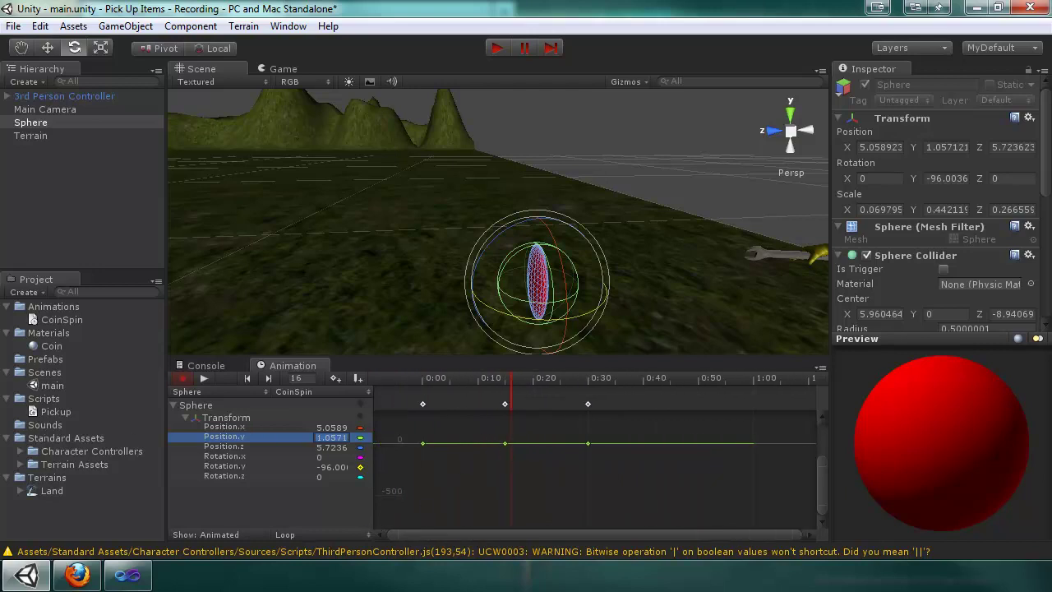
# Step: Switch between the Rotation.y and Position.y curves and nudge the 0:15 Rotation.y key
pyautogui.click(225, 466)
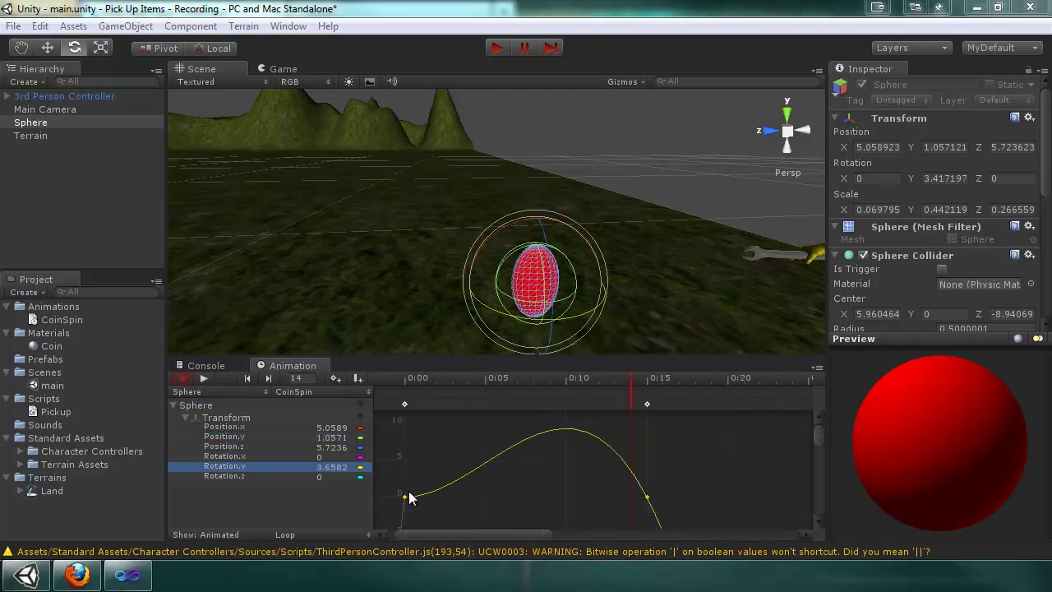
pyautogui.click(232, 438)
pyautogui.click(235, 465)
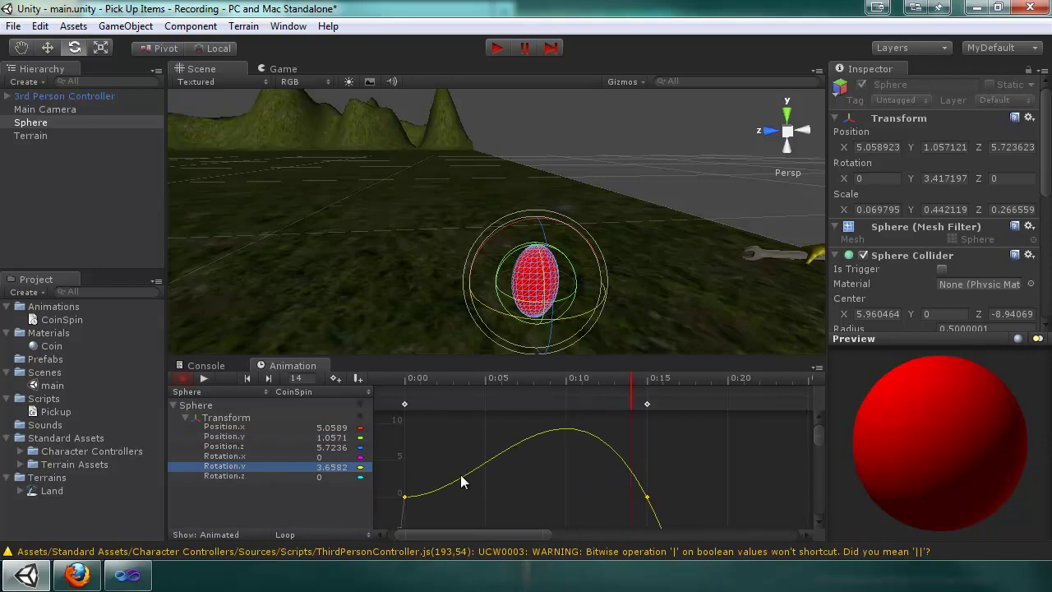
pyautogui.click(218, 468)
pyautogui.click(249, 466)
pyautogui.moveTo(647, 498)
pyautogui.mouseDown()
pyautogui.moveTo(652, 455)
pyautogui.moveTo(643, 509)
pyautogui.moveTo(650, 486)
pyautogui.mouseUp()
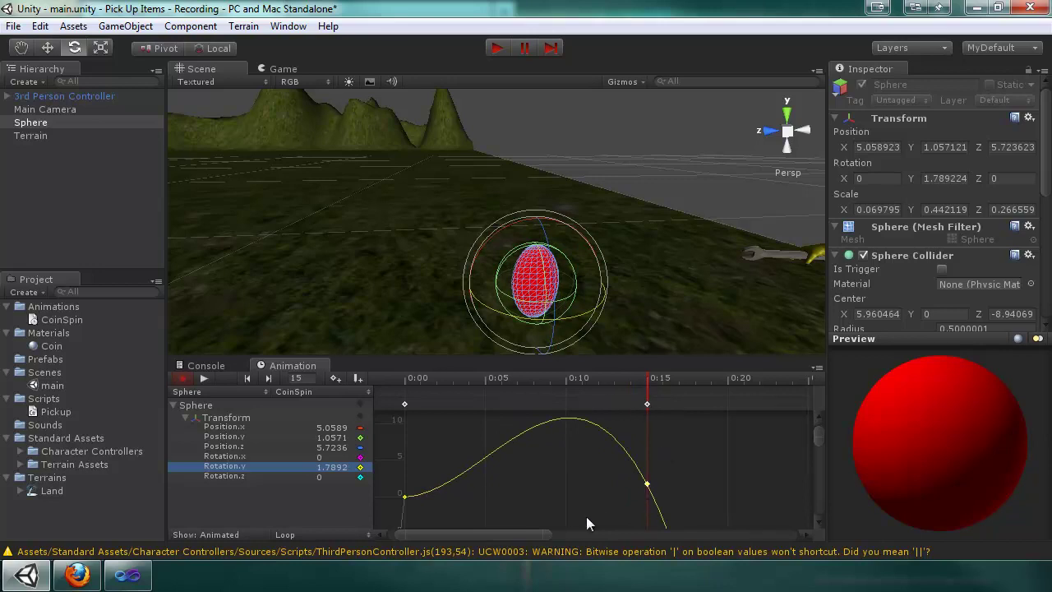
pyautogui.moveTo(499, 532); pyautogui.dragTo(682, 524)
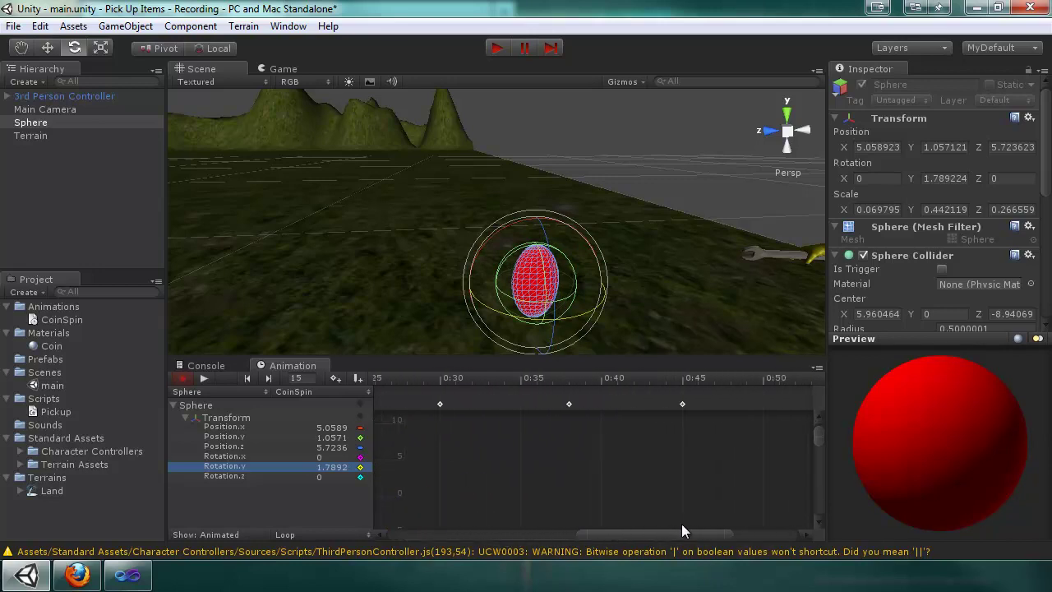
# Step: Delete the stray keyframe at 0:37 and raise the 0:15 Rotation.y key to about 5.26
pyautogui.click(570, 404)
pyautogui.rightClick(570, 404)
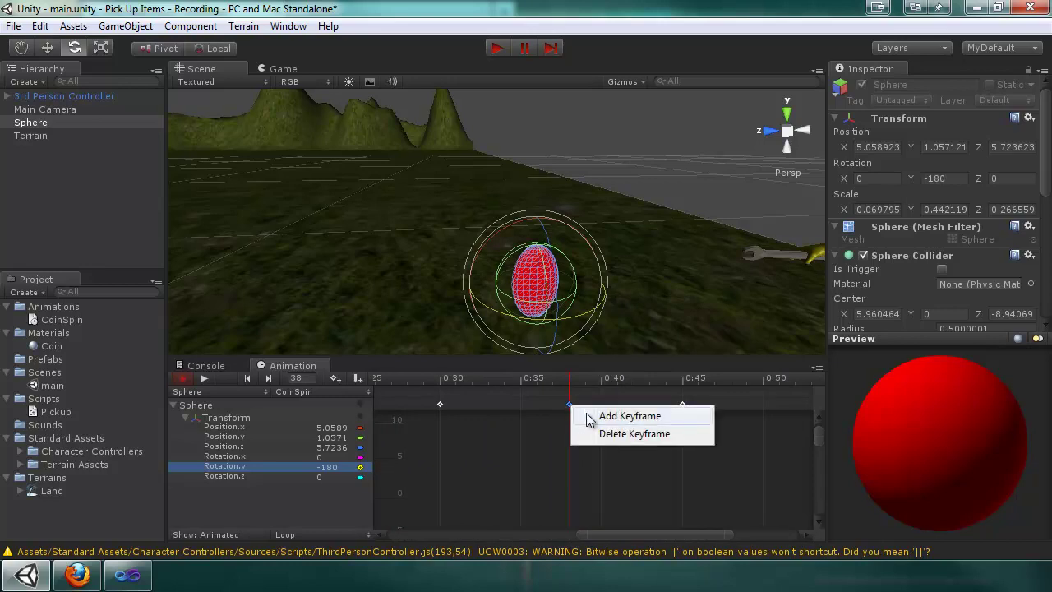
pyautogui.click(604, 435)
pyautogui.moveTo(632, 536); pyautogui.dragTo(700, 526)
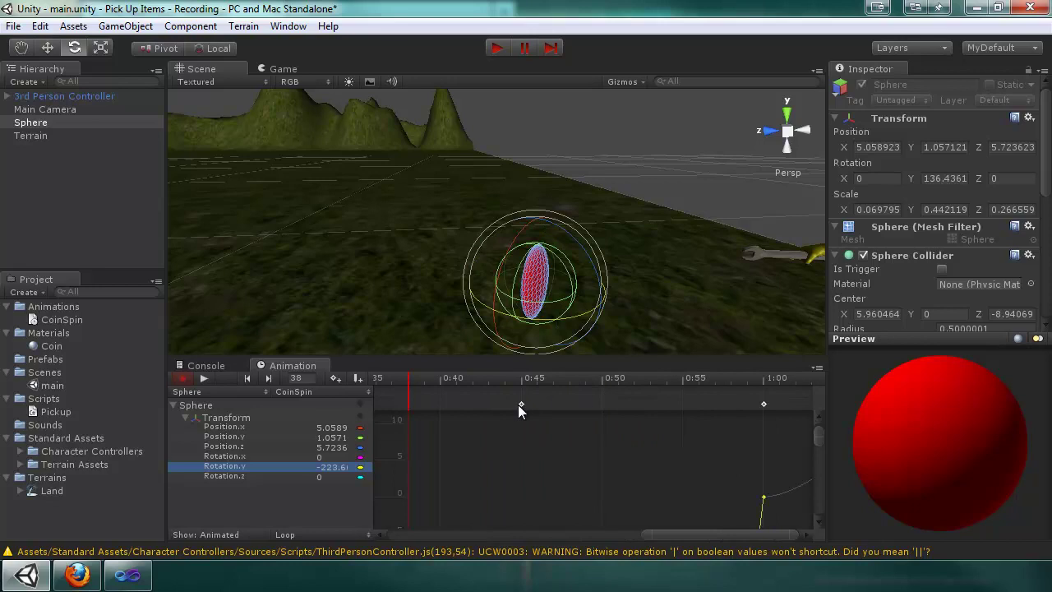
pyautogui.moveTo(734, 534); pyautogui.dragTo(468, 533)
pyautogui.moveTo(667, 484); pyautogui.dragTo(667, 457)
# Step: Key Rotation.y at 90 on the 0:15 key and 180 at 0:30
pyautogui.click(344, 469)
pyautogui.write('90')
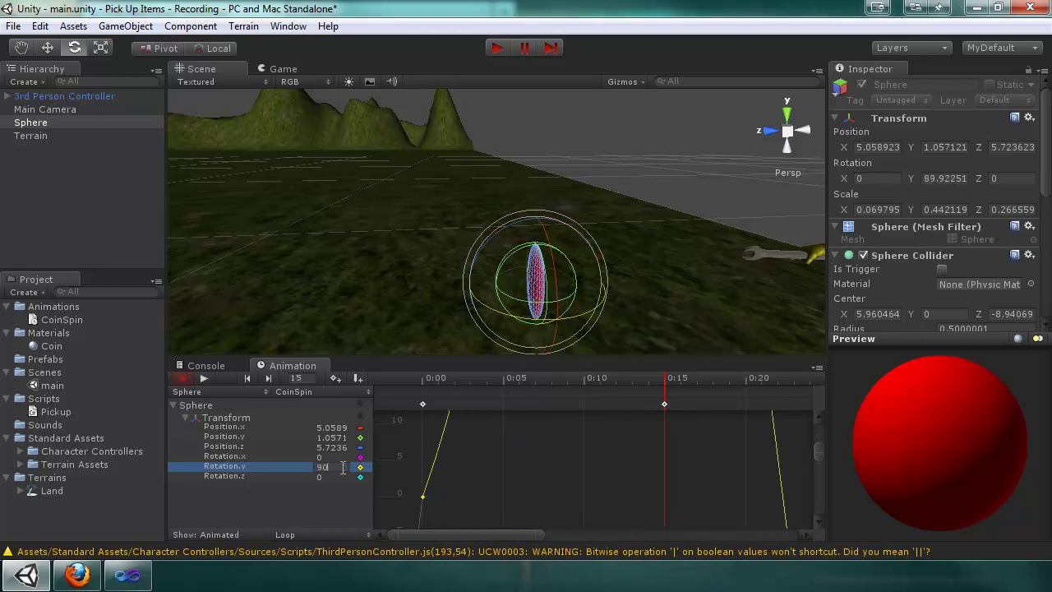
pyautogui.click(514, 466)
pyautogui.scroll(-5, 515, 466)
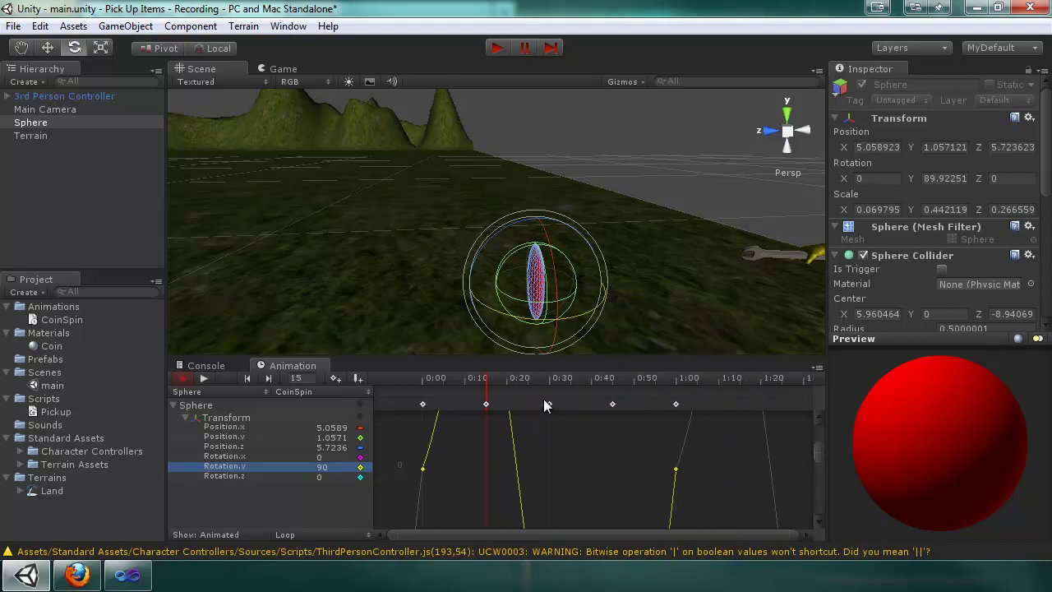
pyautogui.click(549, 403)
pyautogui.click(335, 467)
pyautogui.write('180')
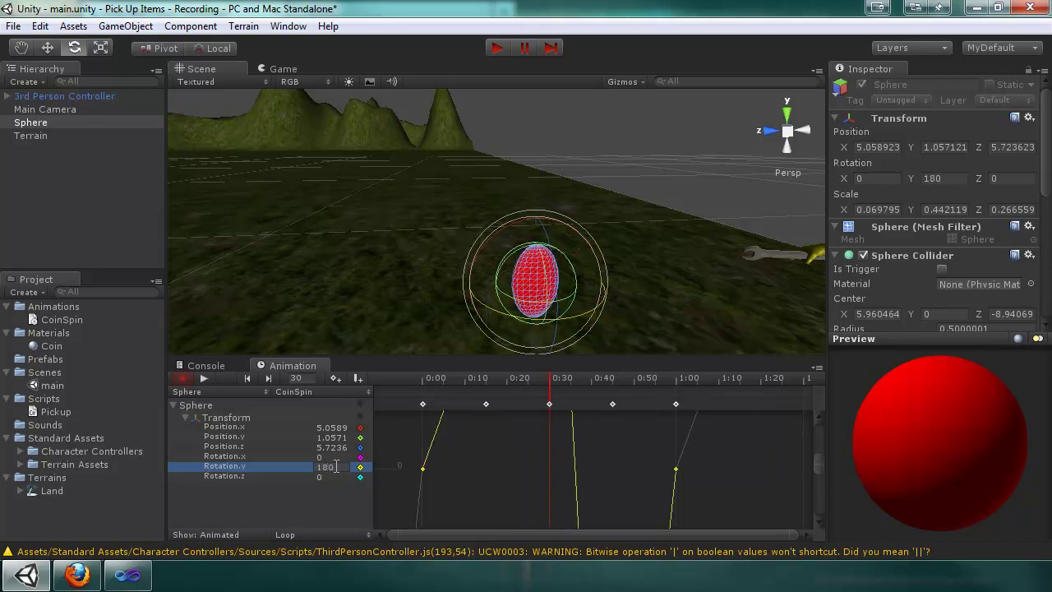
pyautogui.press('Return')
# Step: Key Rotation.y at 270 on the 0:40 keyframe and 360 at 1:00
pyautogui.click(612, 403)
pyautogui.click(336, 466)
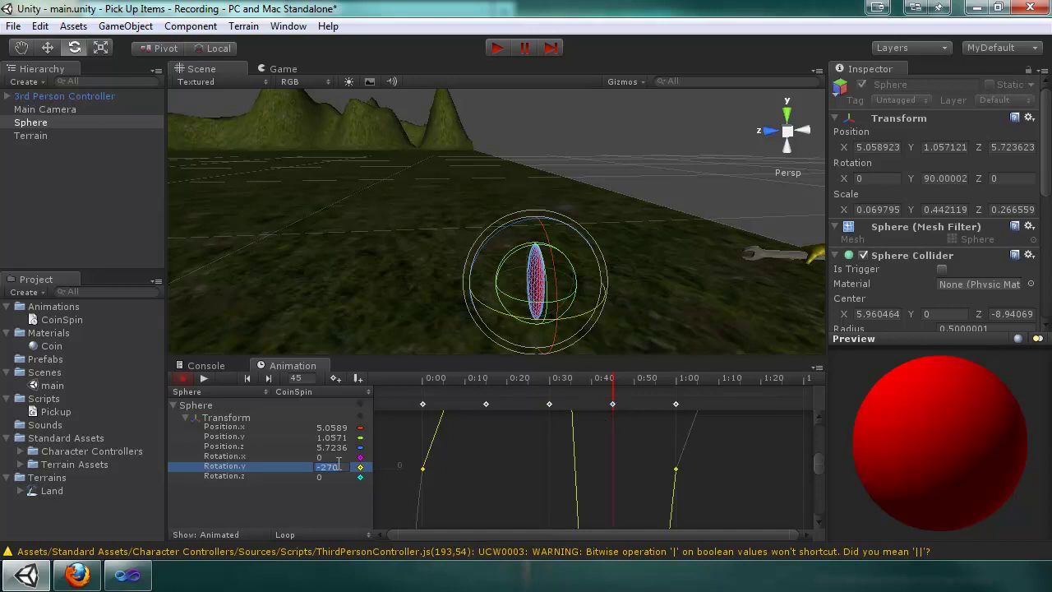
pyautogui.write('270')
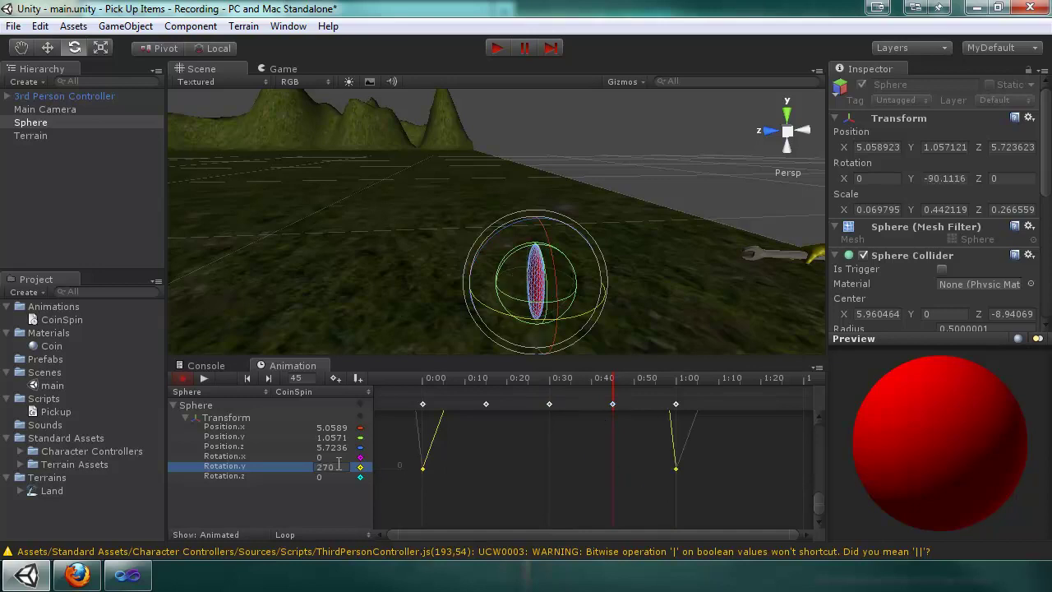
pyautogui.press('Return')
pyautogui.click(675, 469)
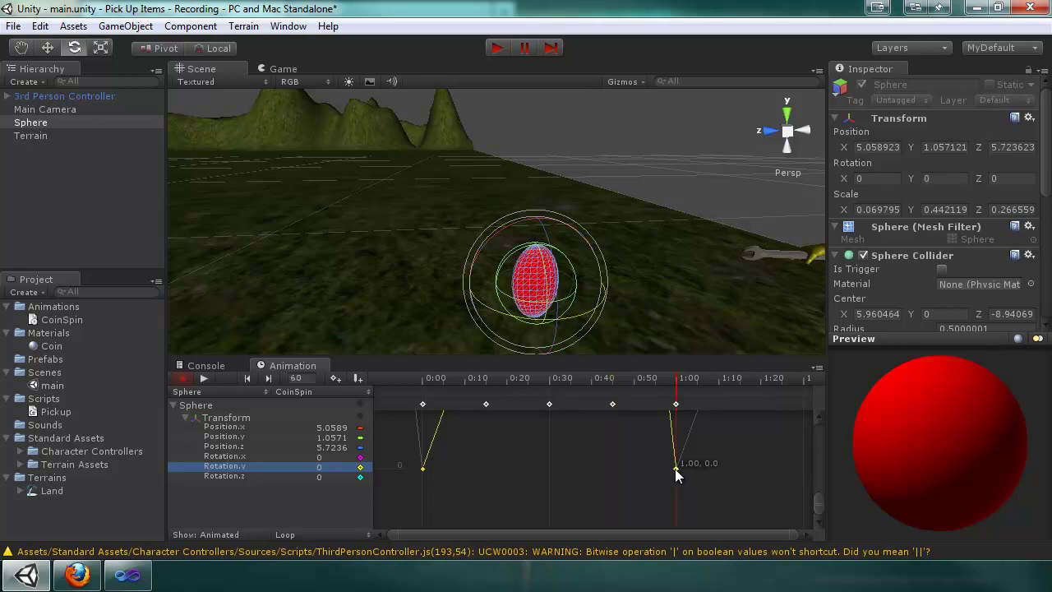
pyautogui.click(329, 467)
pyautogui.write('360')
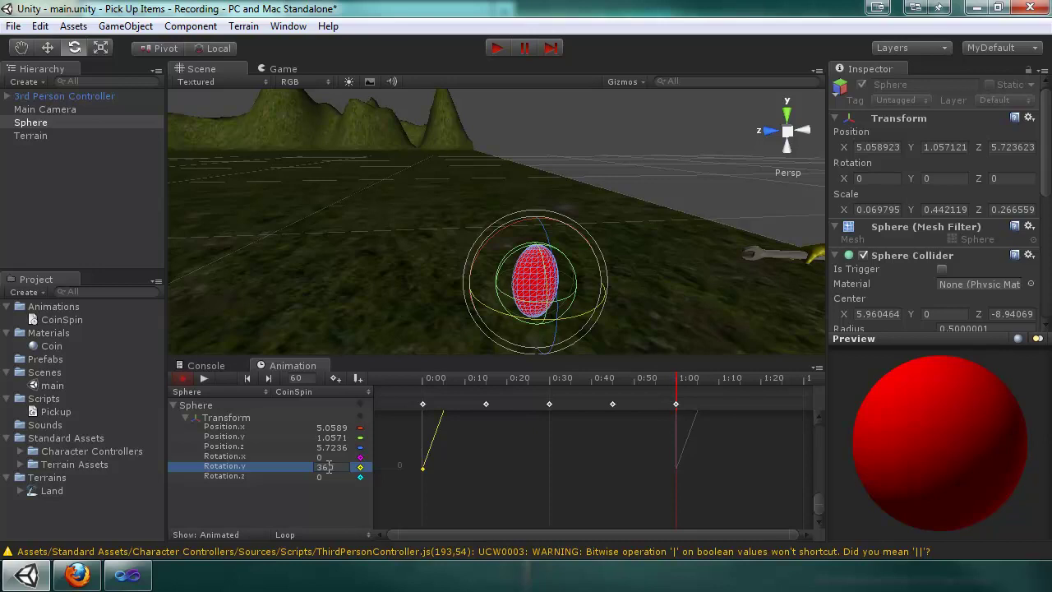
pyautogui.press('Return')
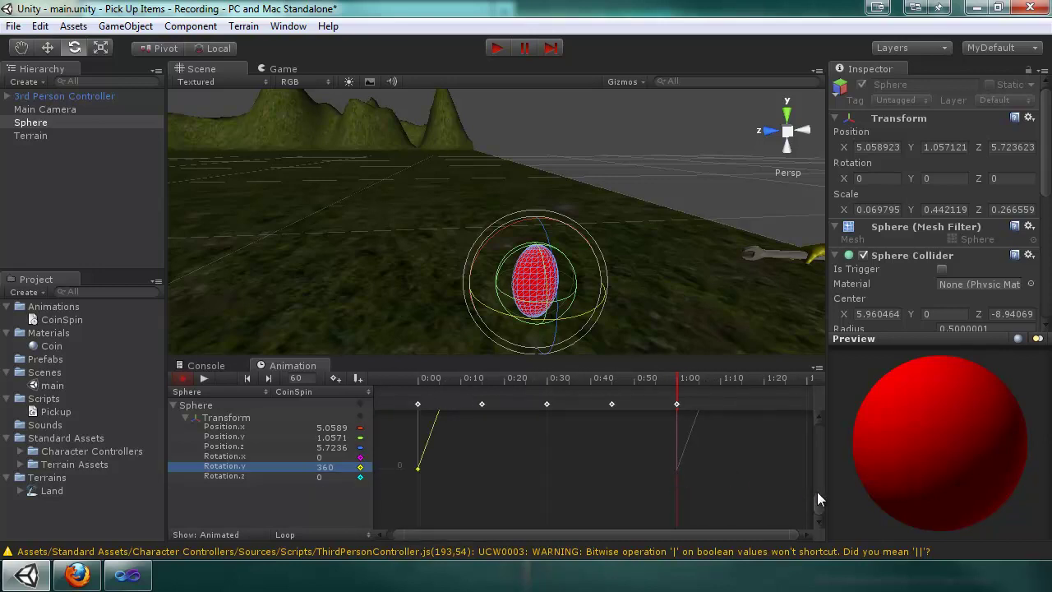
pyautogui.moveTo(818, 499); pyautogui.dragTo(822, 421)
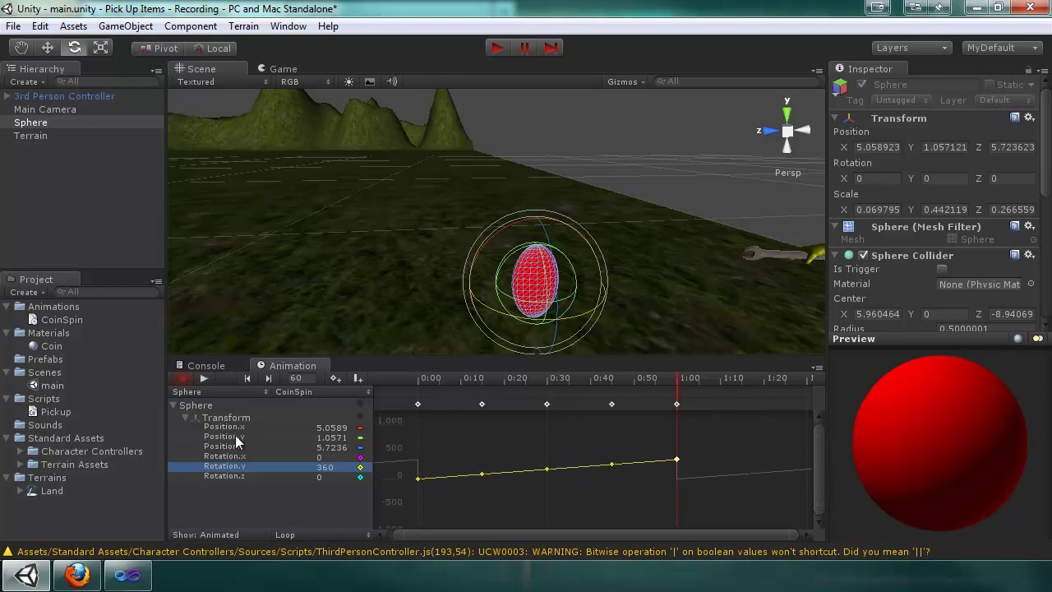
pyautogui.click(204, 377)
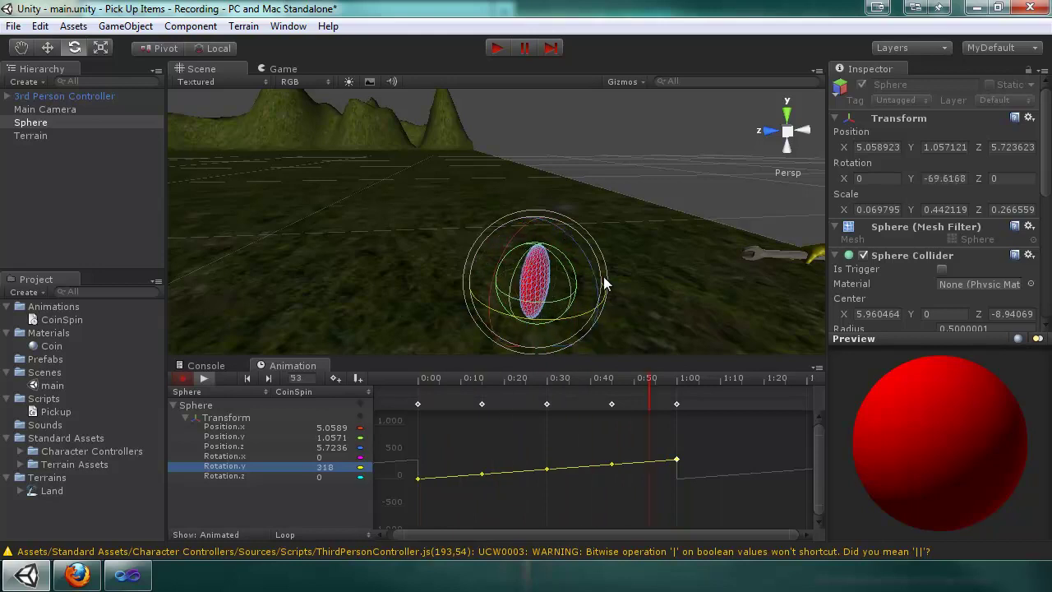
pyautogui.click(205, 378)
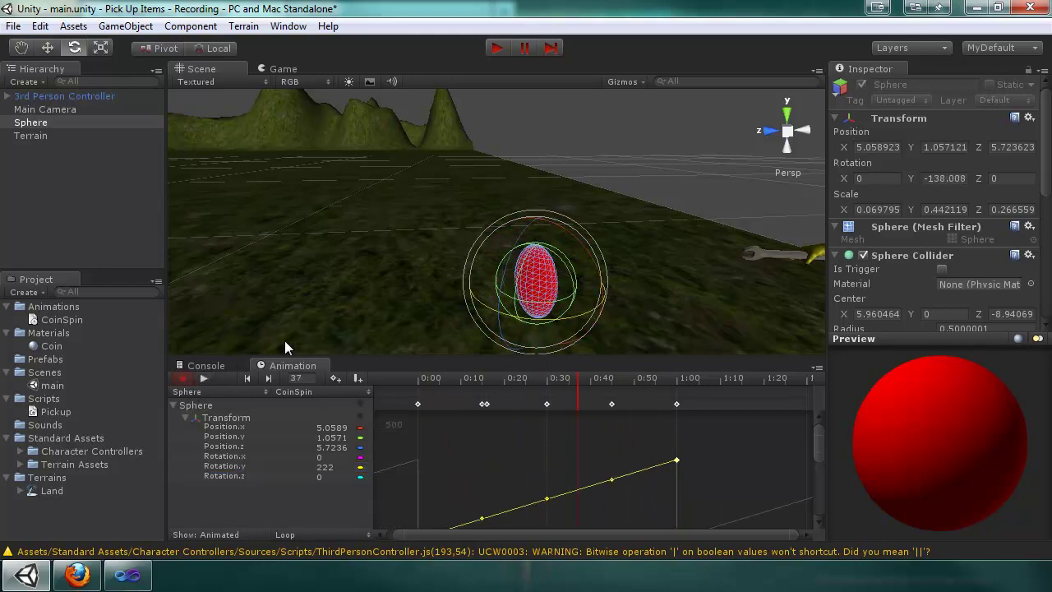
pyautogui.keyDown('alt'); pyautogui.moveTo(654, 306); pyautogui.dragTo(454, 311); pyautogui.keyUp('alt')
pyautogui.click(205, 378)
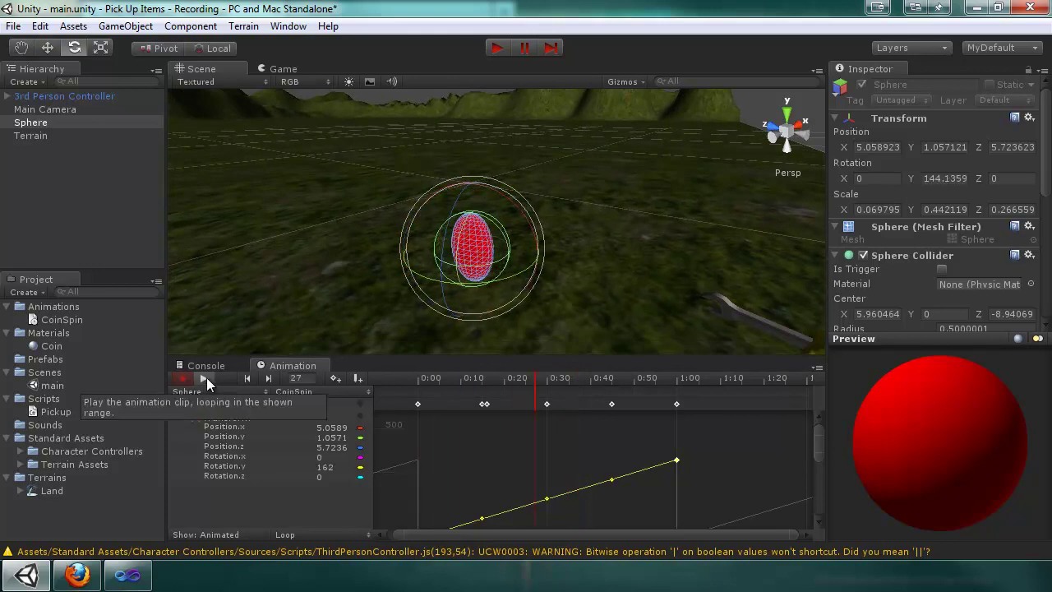
pyautogui.keyDown('alt'); pyautogui.moveTo(460, 263); pyautogui.dragTo(516, 177); pyautogui.keyUp('alt')
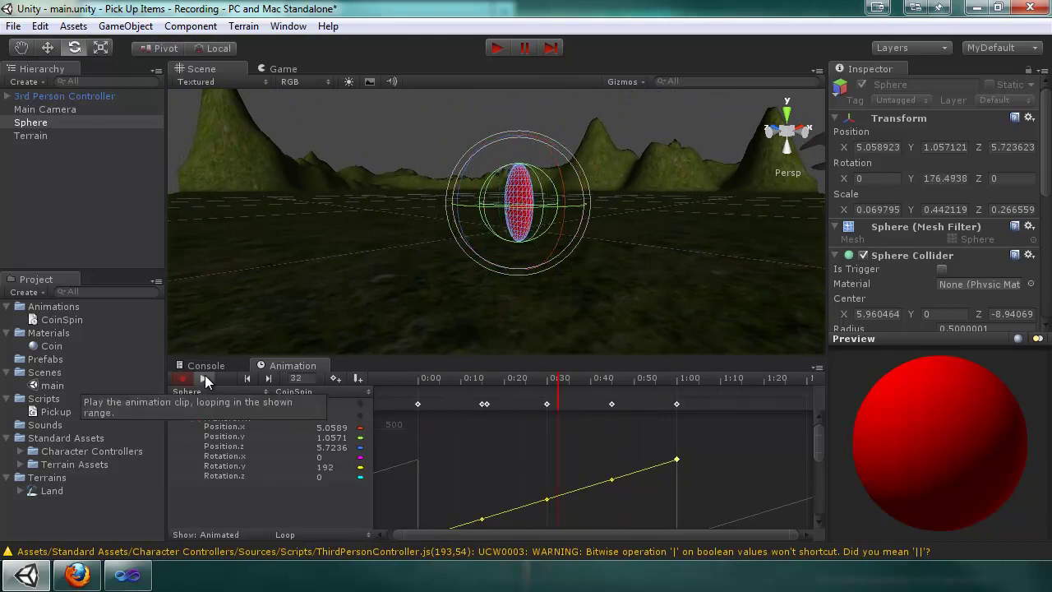
pyautogui.keyDown('alt'); pyautogui.moveTo(590, 350); pyautogui.dragTo(460, 323); pyautogui.keyUp('alt')
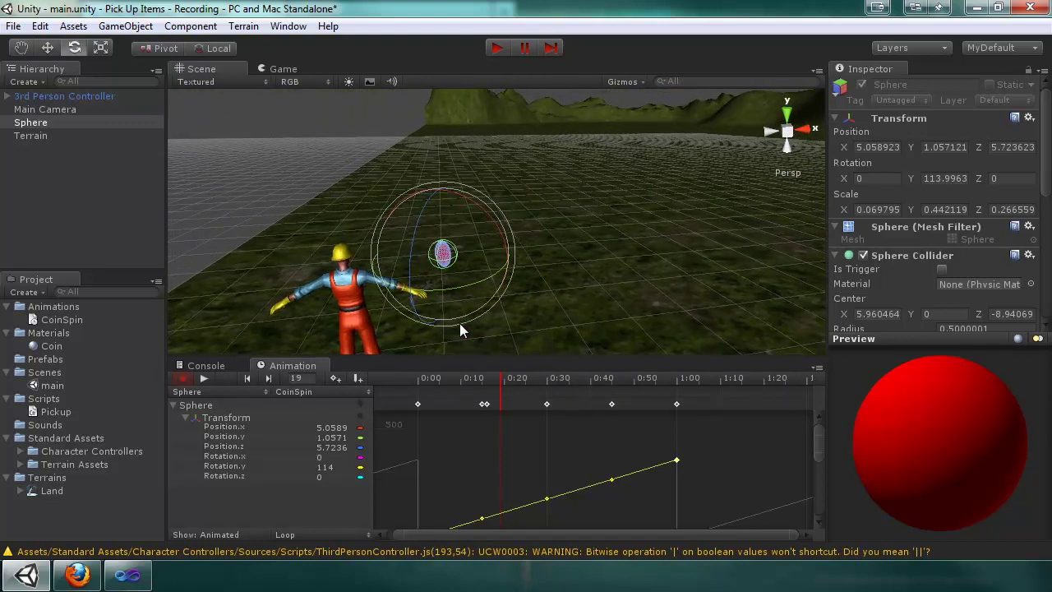
# Step: Delete the stray keyframe at 0:10 and zoom the timeline out
pyautogui.click(487, 403)
pyautogui.rightClick(488, 407)
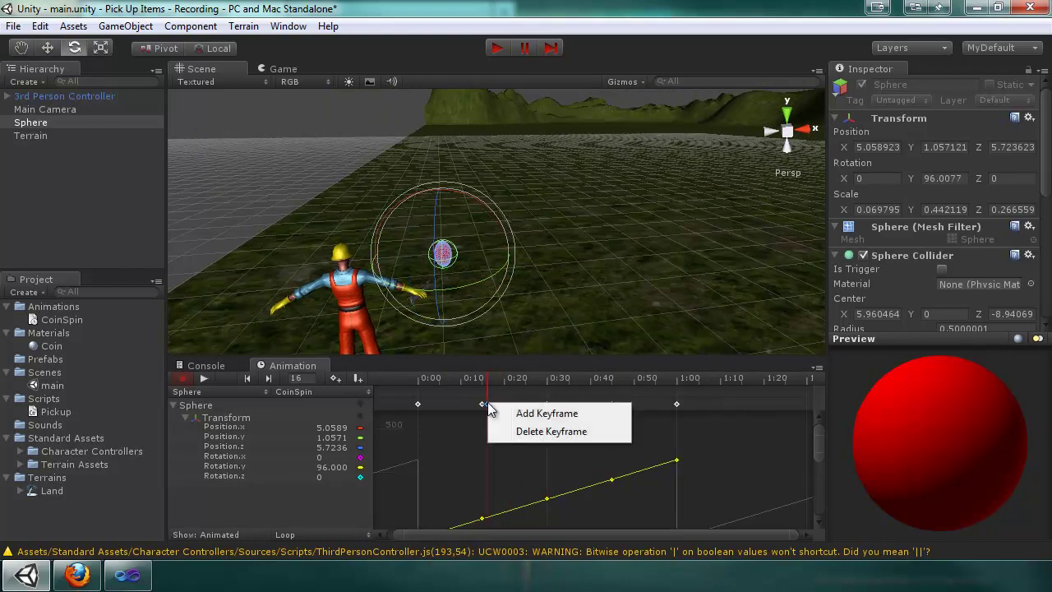
pyautogui.click(530, 436)
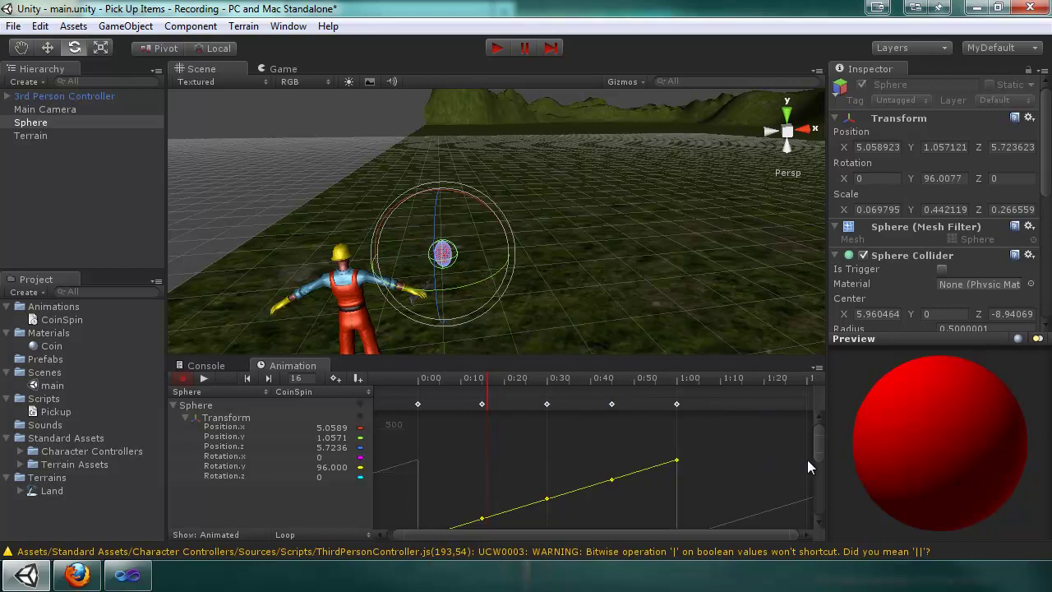
pyautogui.moveTo(821, 439); pyautogui.dragTo(817, 455)
pyautogui.scroll(-3, 707, 486)
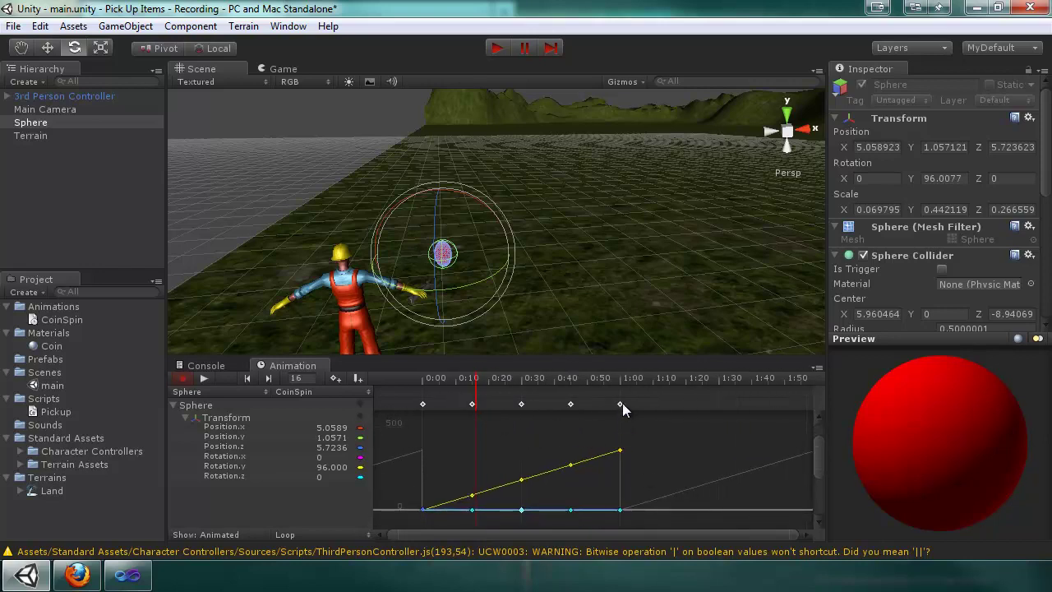
pyautogui.scroll(-2, 663, 431)
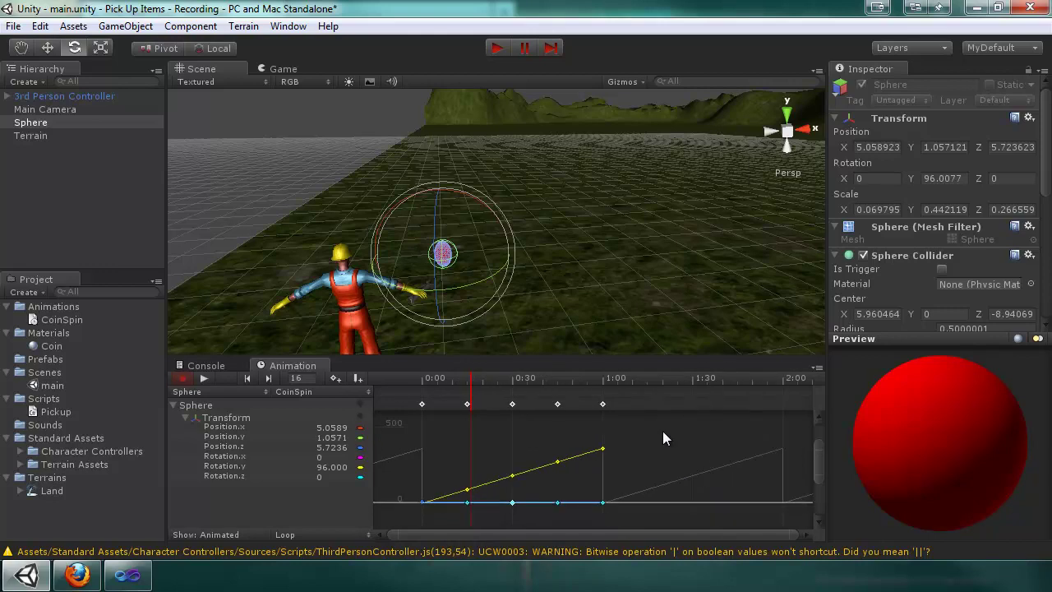
pyautogui.scroll(-1, 662, 431)
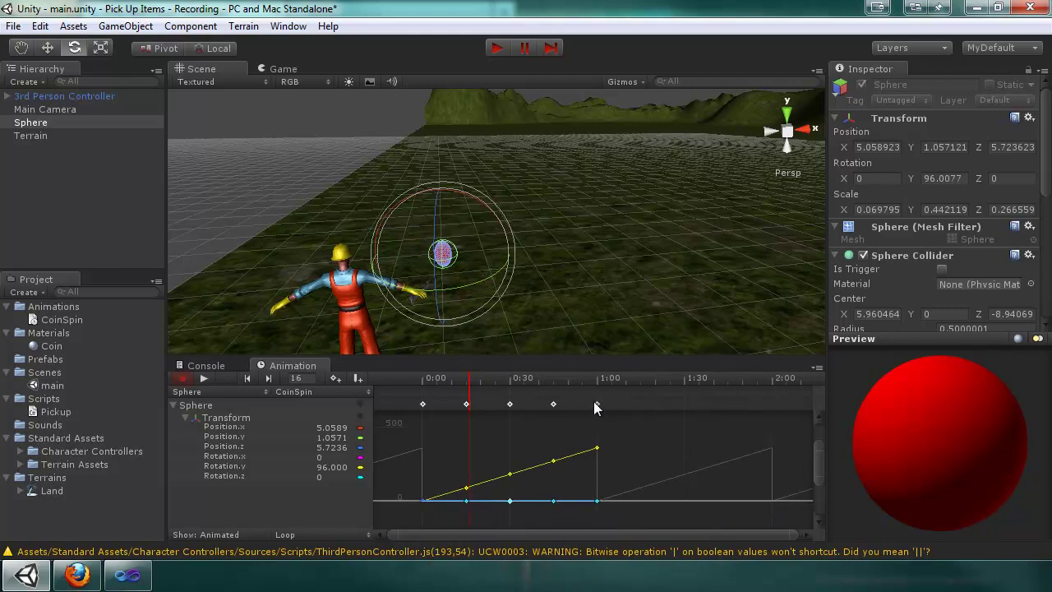
# Step: Spread the keys to 0:30, 1:00, 1:30 and 2:00, then play the two-second spin
pyautogui.moveTo(597, 404); pyautogui.dragTo(771, 404)
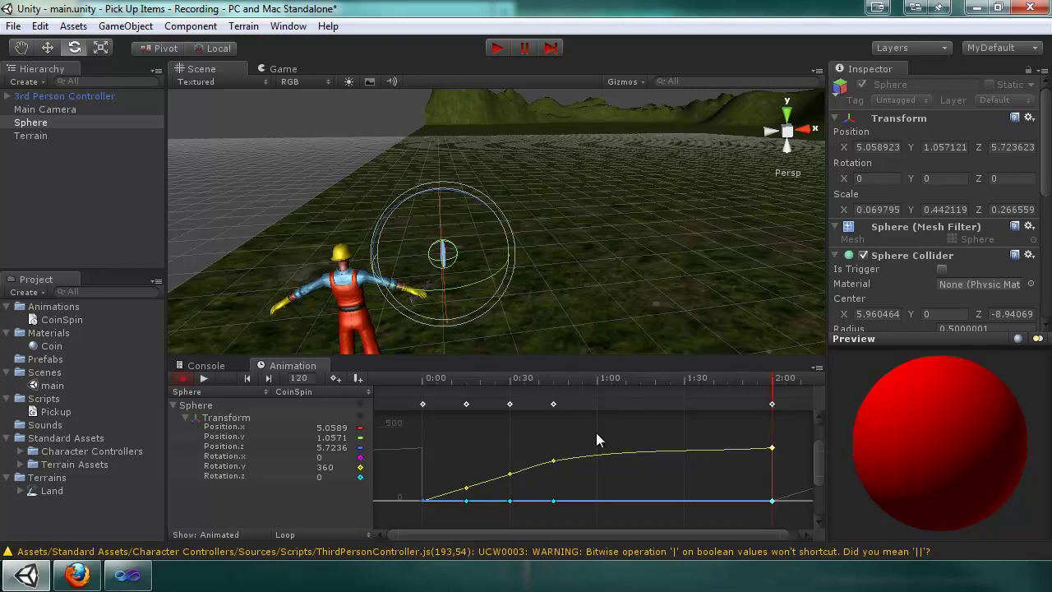
pyautogui.moveTo(551, 404); pyautogui.dragTo(682, 407)
pyautogui.moveTo(511, 403); pyautogui.dragTo(600, 410)
pyautogui.moveTo(466, 403); pyautogui.dragTo(510, 407)
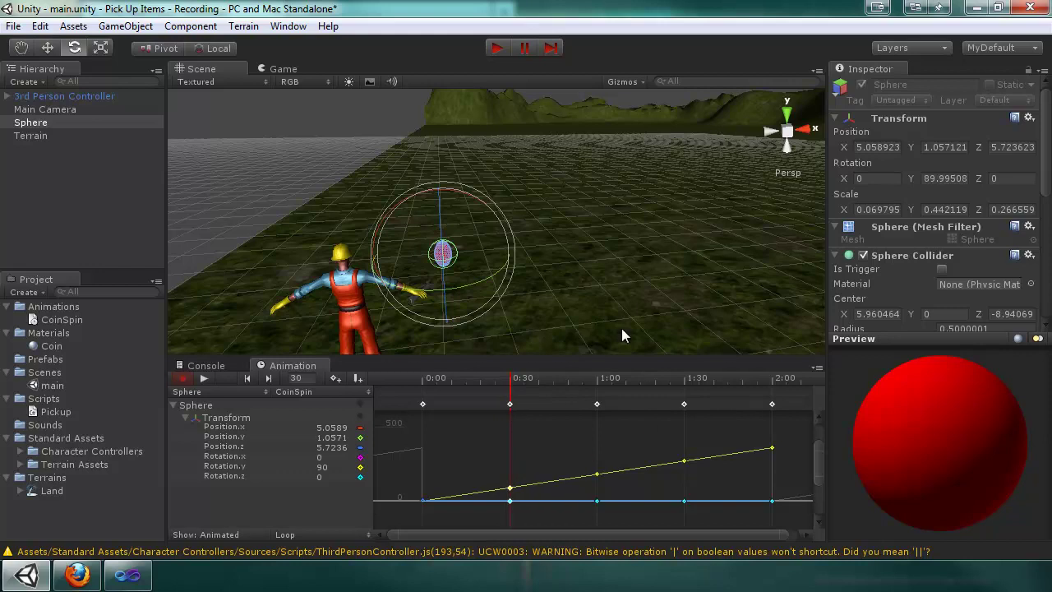
pyautogui.click(209, 377)
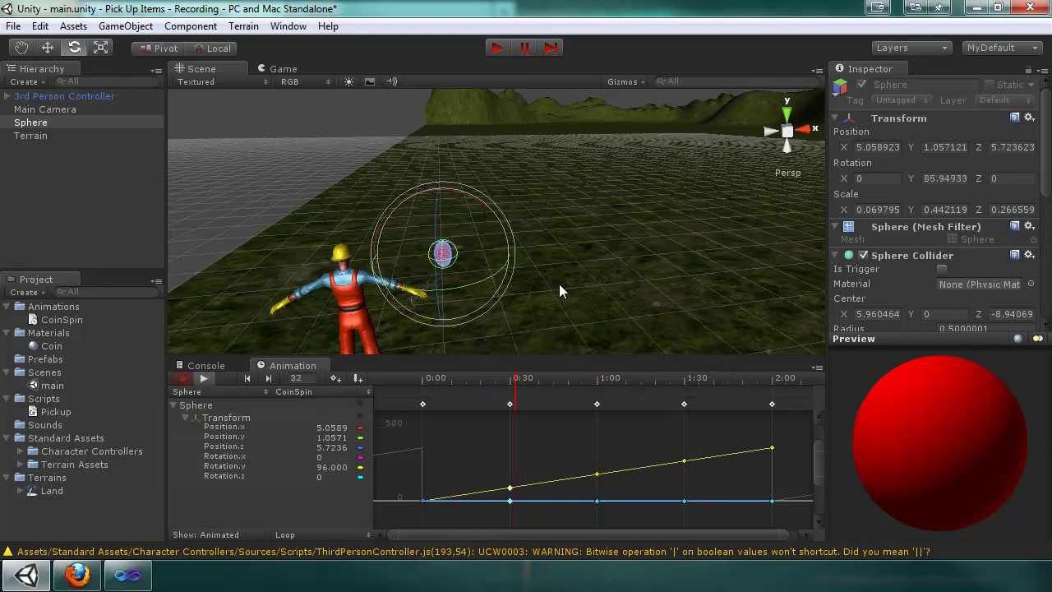
# Step: Leave animation mode via Terrain, reselect the Sphere and preview its CoinSpin animation
pyautogui.click(595, 274)
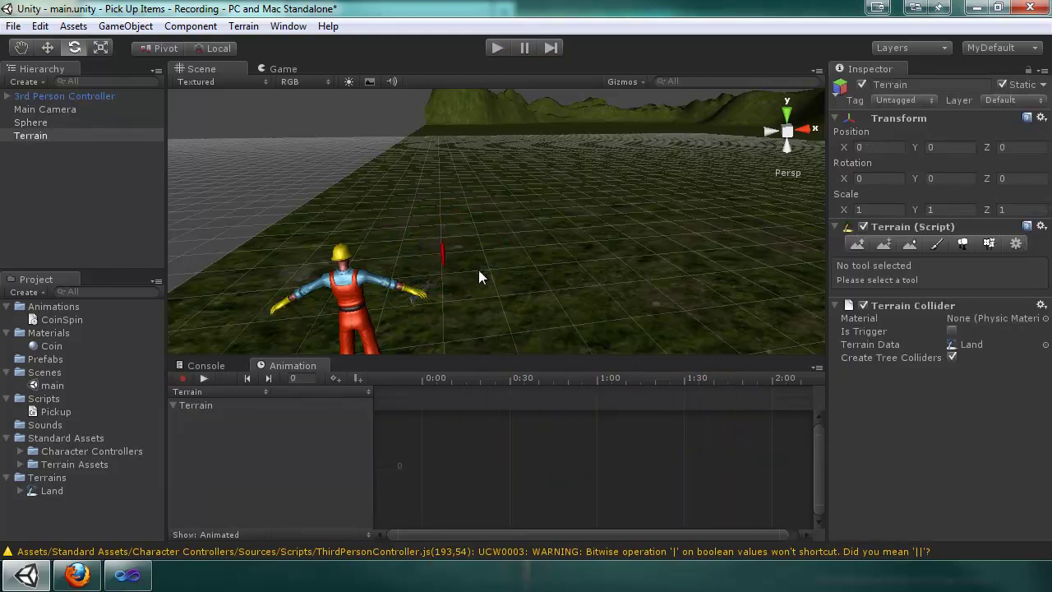
pyautogui.click(46, 122)
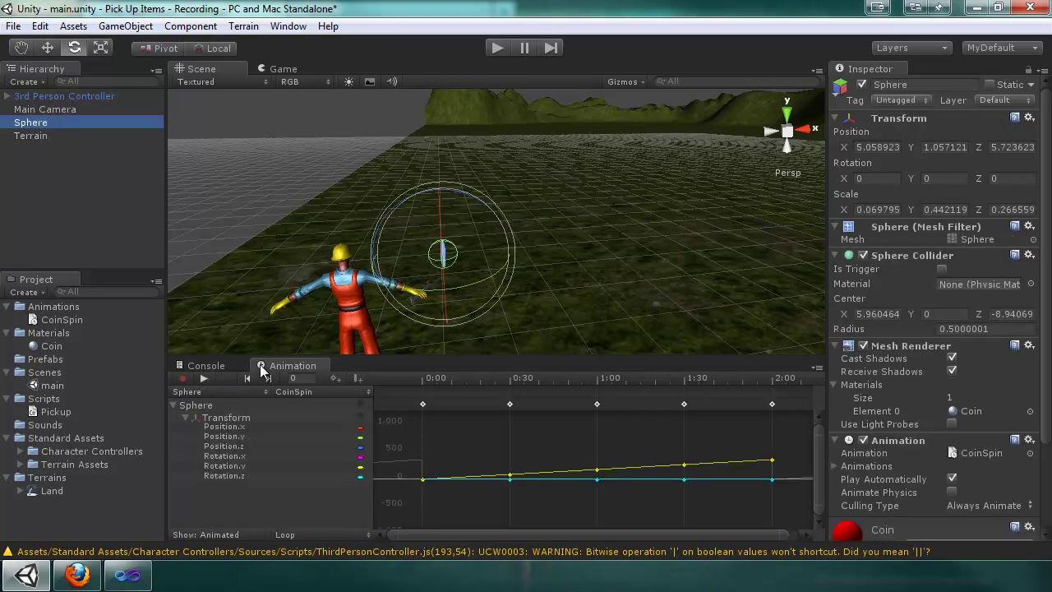
pyautogui.click(208, 375)
pyautogui.click(207, 374)
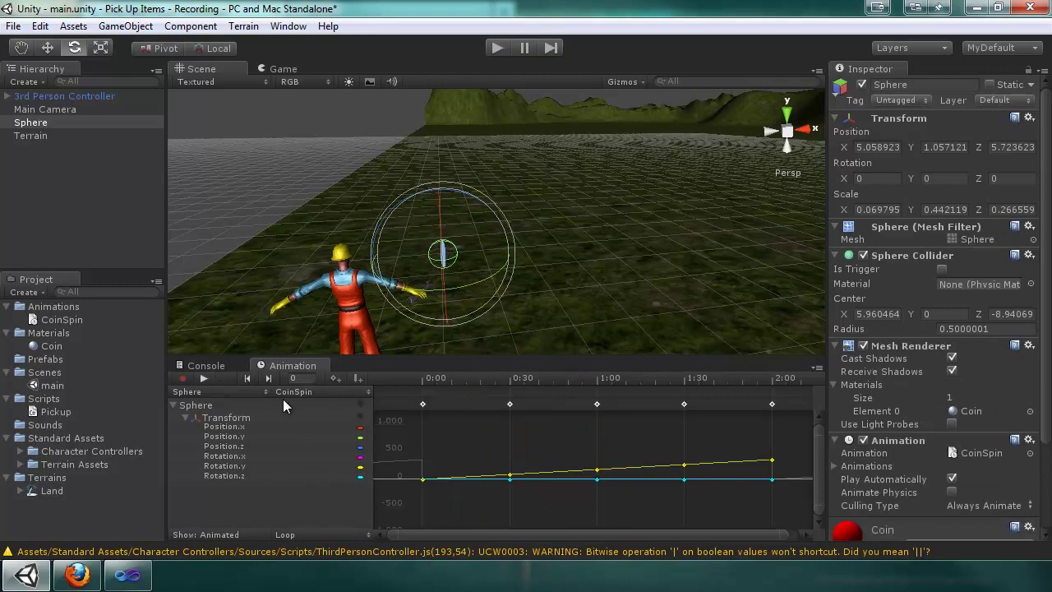
pyautogui.click(65, 320)
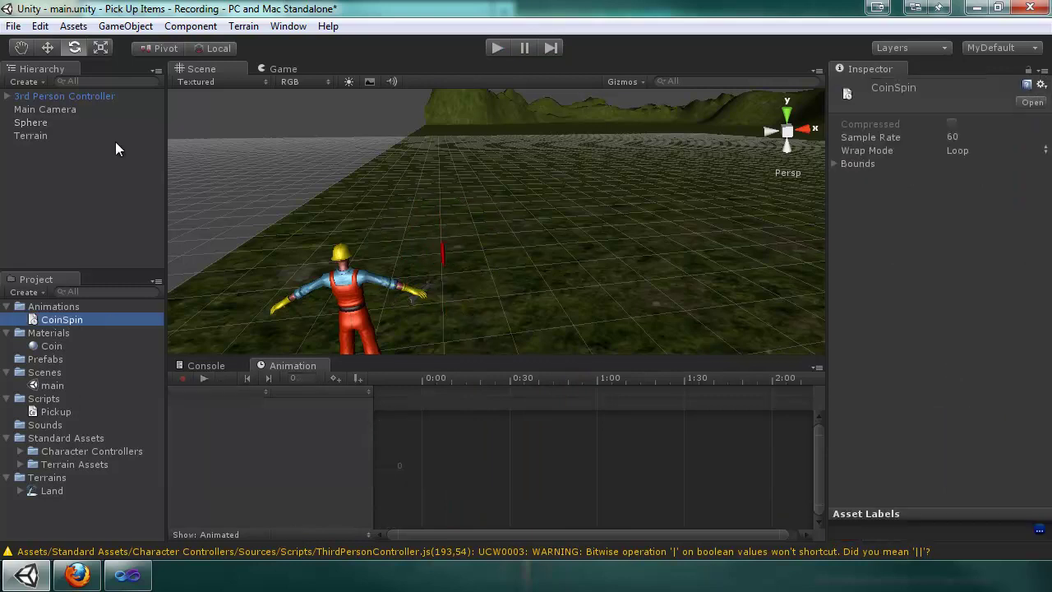
# Step: Rename the Sphere to 'Coin' in the Hierarchy
pyautogui.click(42, 122)
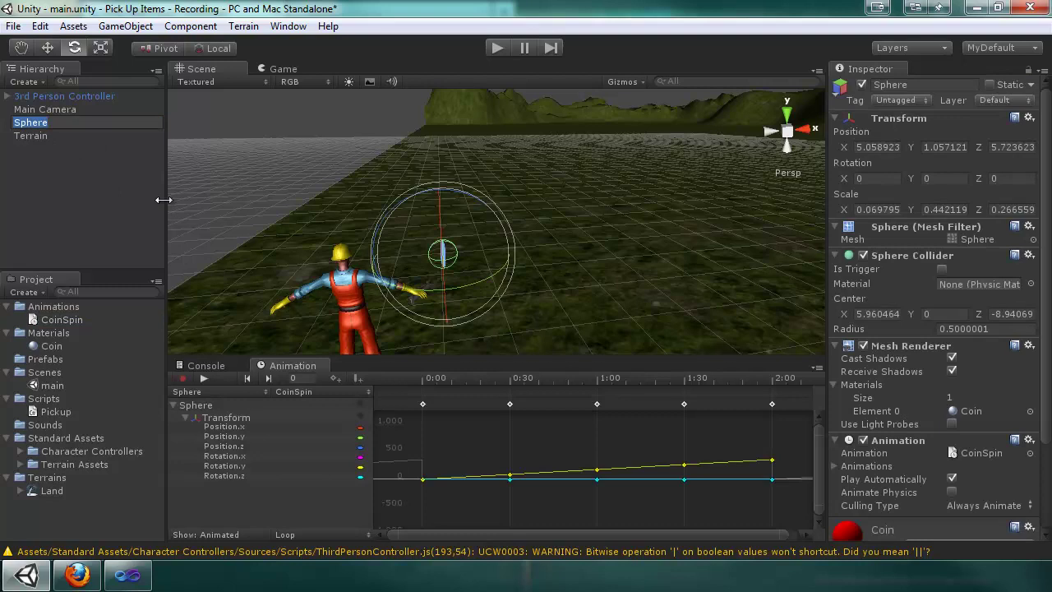
pyautogui.write('Coin')
pyautogui.press('Return')
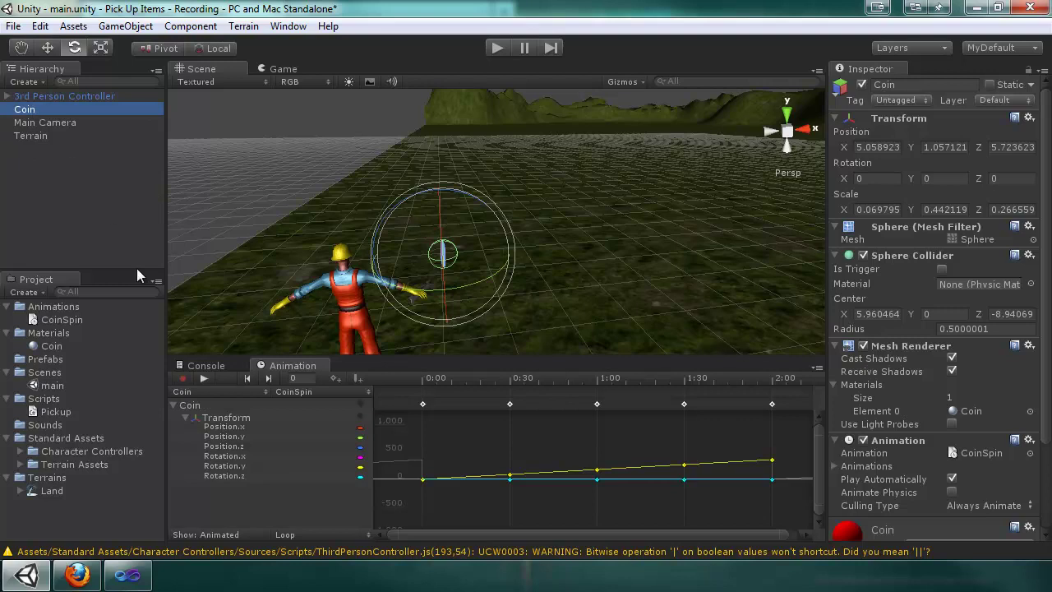
pyautogui.scroll(-3, 986, 378)
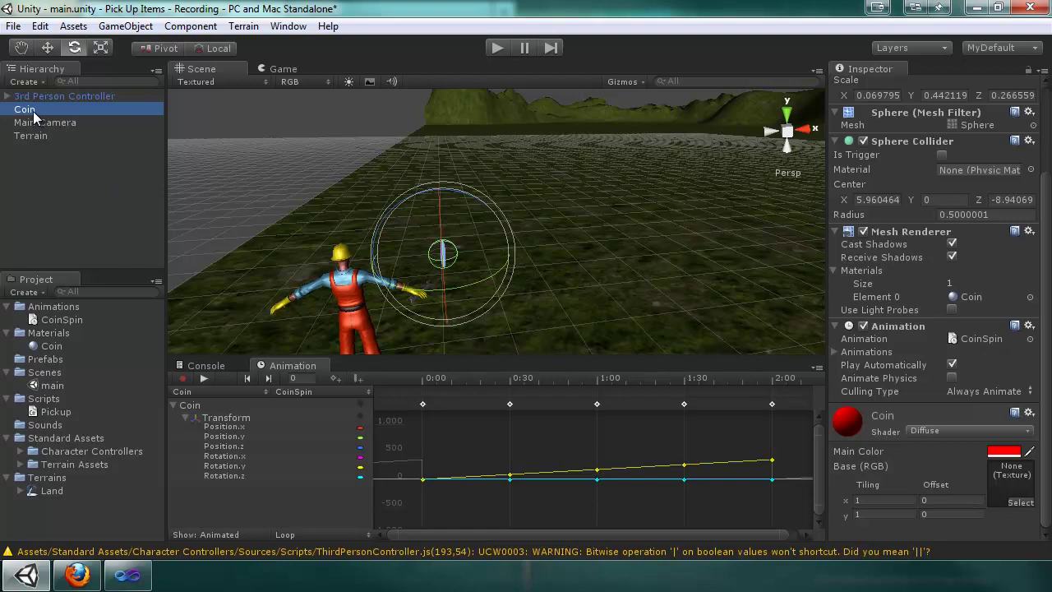
# Step: Make Coin a prefab in the Prefabs folder and clear the console warnings
pyautogui.moveTo(35, 109); pyautogui.dragTo(46, 368)
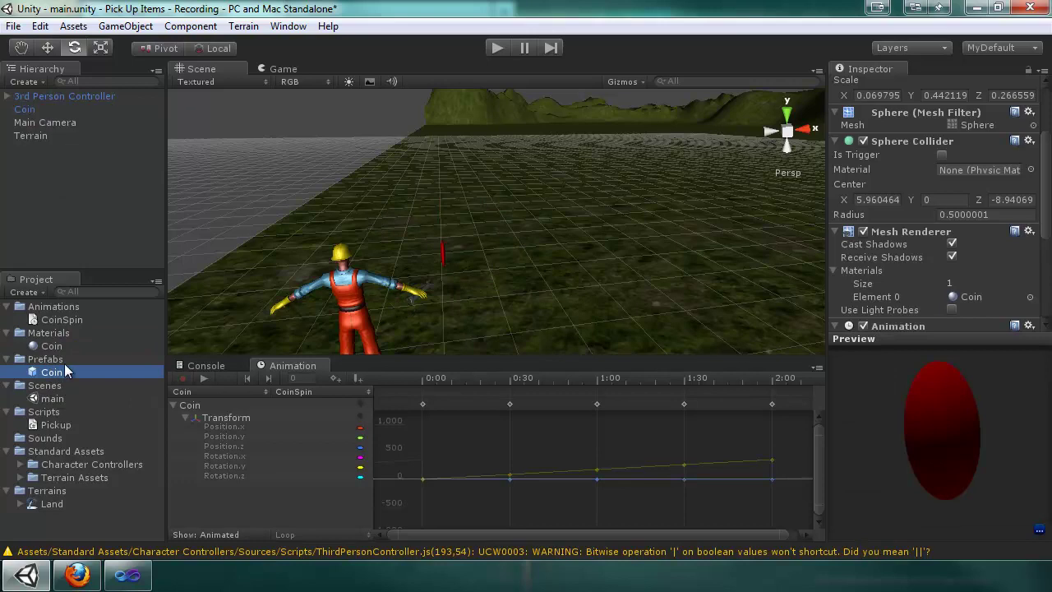
pyautogui.click(210, 365)
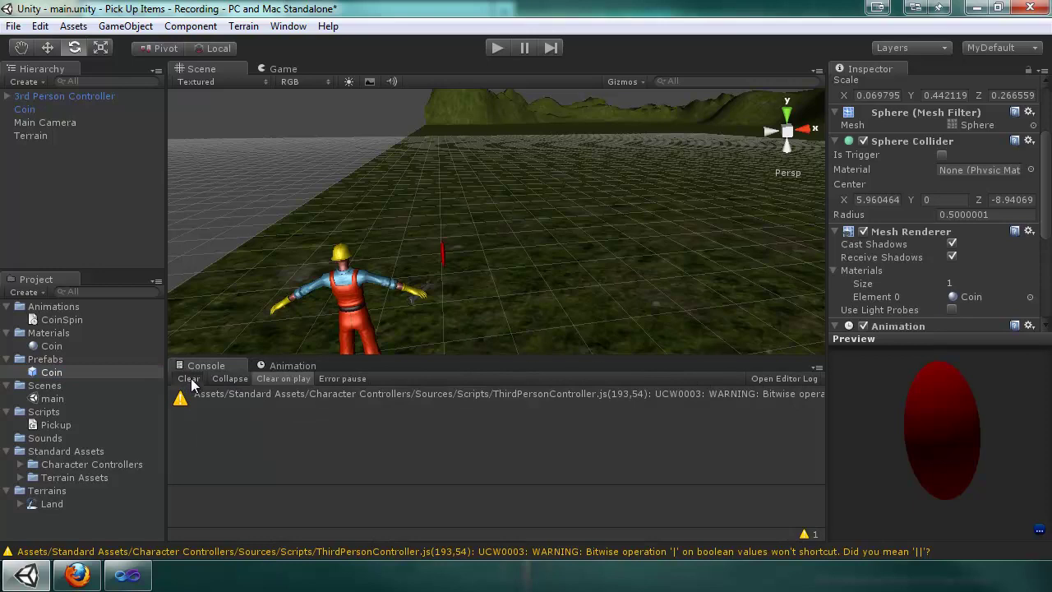
pyautogui.click(200, 378)
pyautogui.click(261, 363)
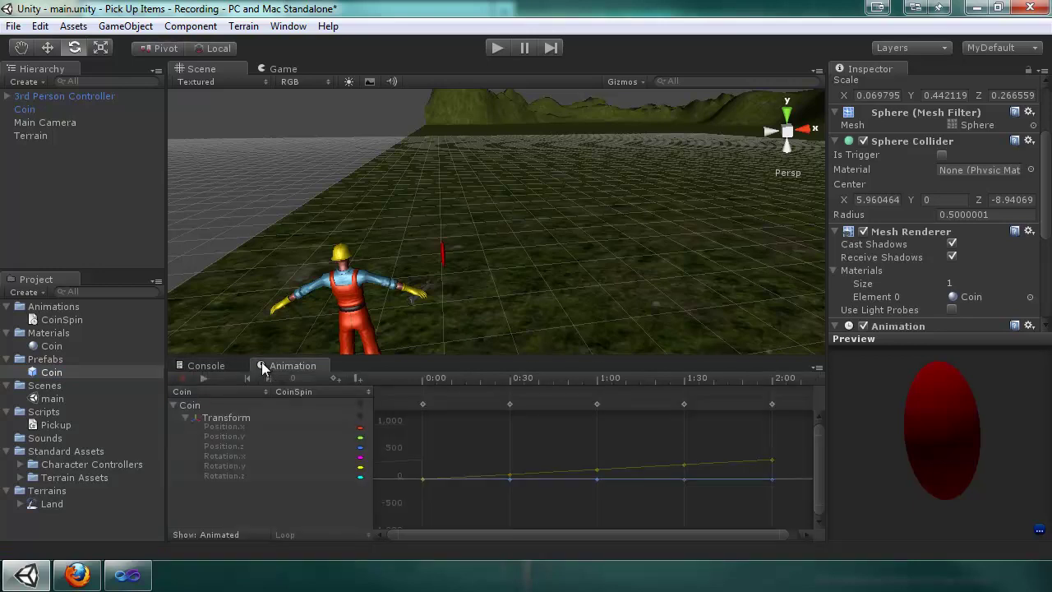
# Step: Compare the Coin prefab asset with the scene's Coin instance in the Inspector
pyautogui.click(42, 109)
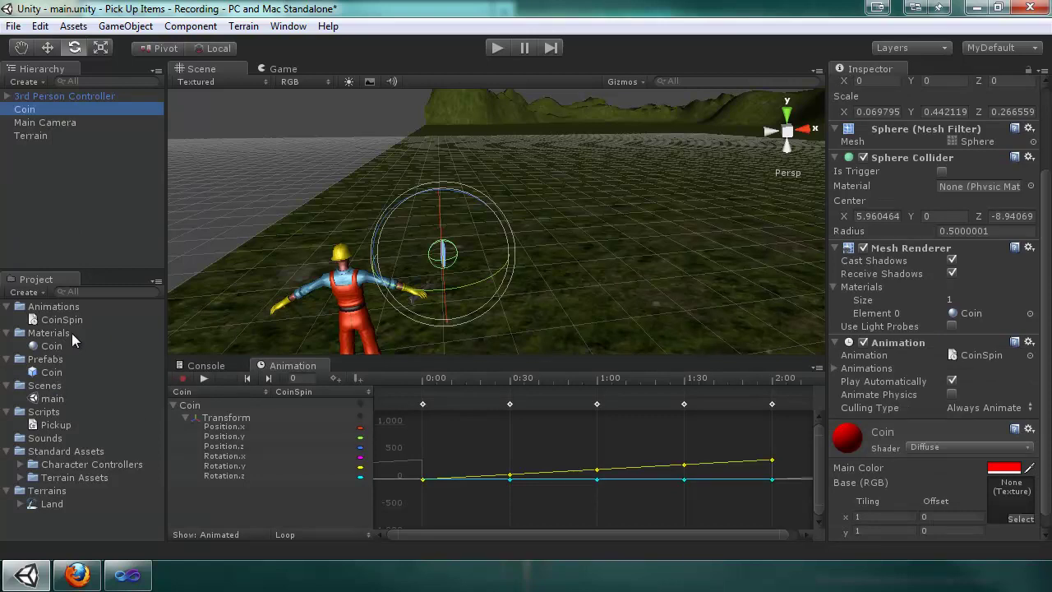
pyautogui.click(53, 436)
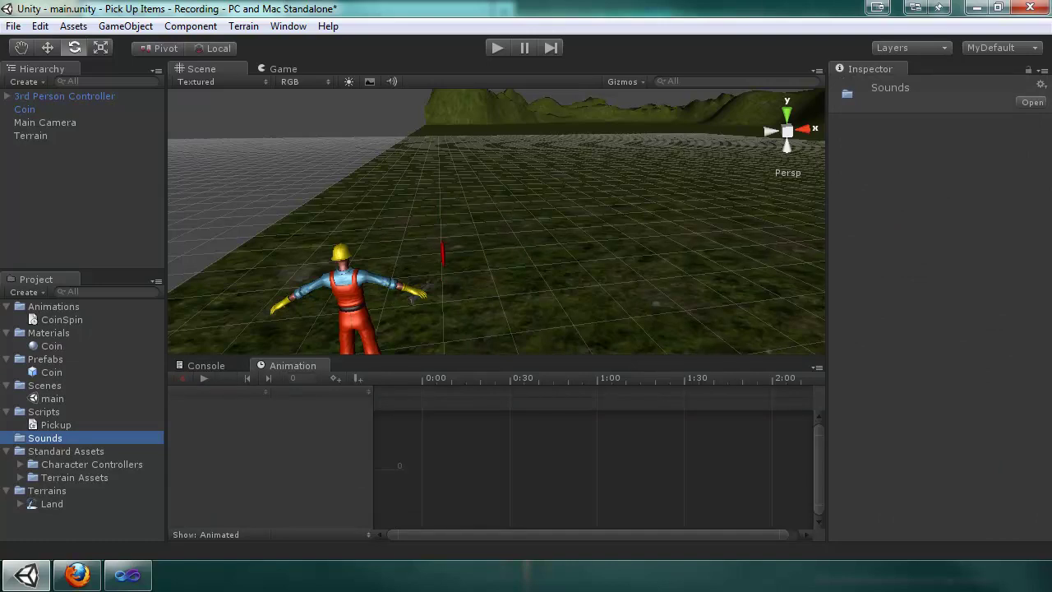
pyautogui.click(50, 373)
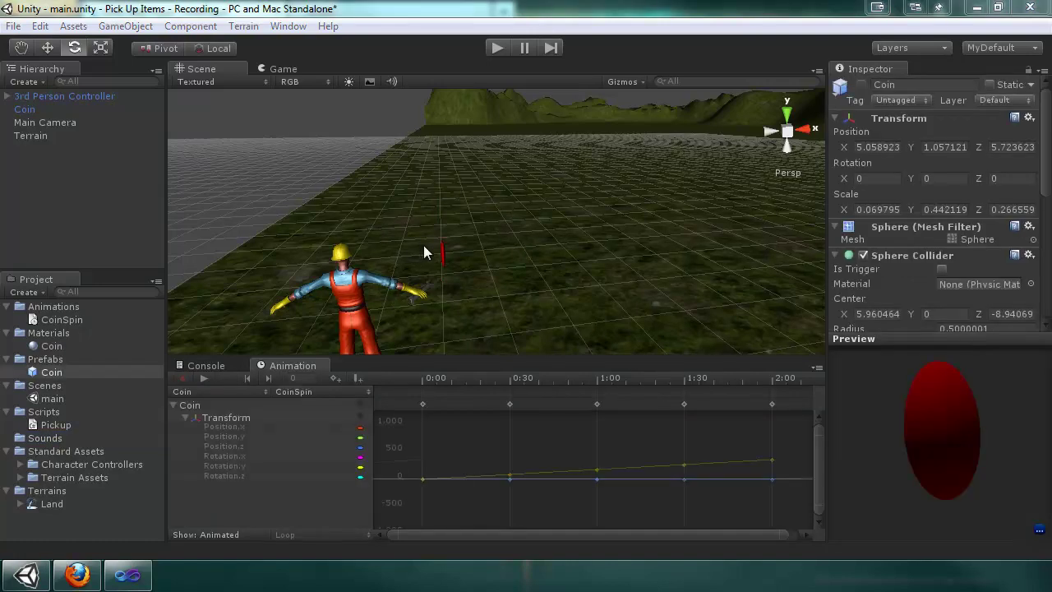
pyautogui.click(25, 110)
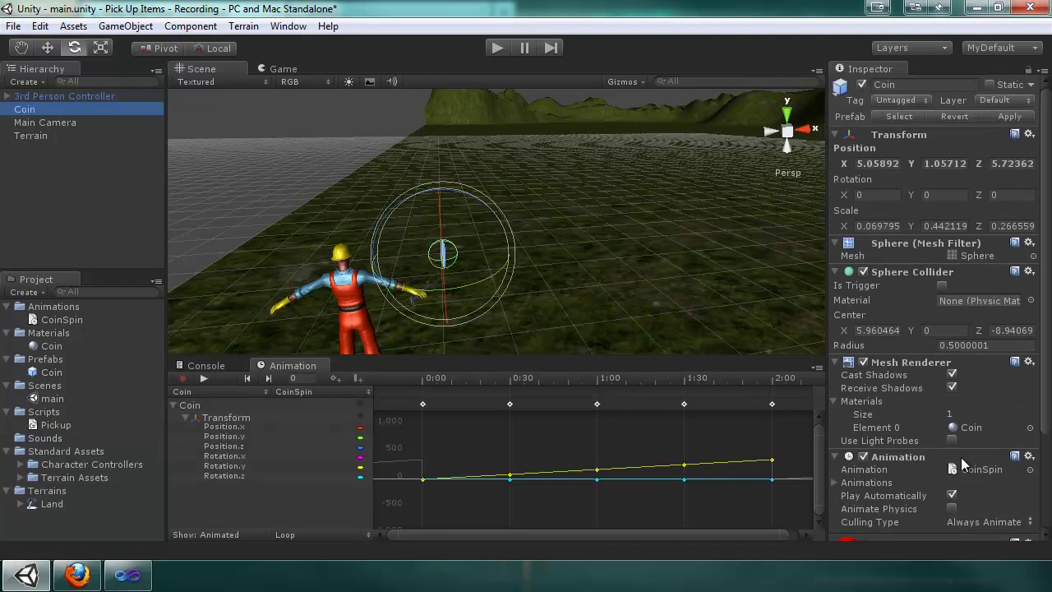
# Step: Add an Audio Source component to Coin from the Component > Audio menu
pyautogui.scroll(-3, 971, 459)
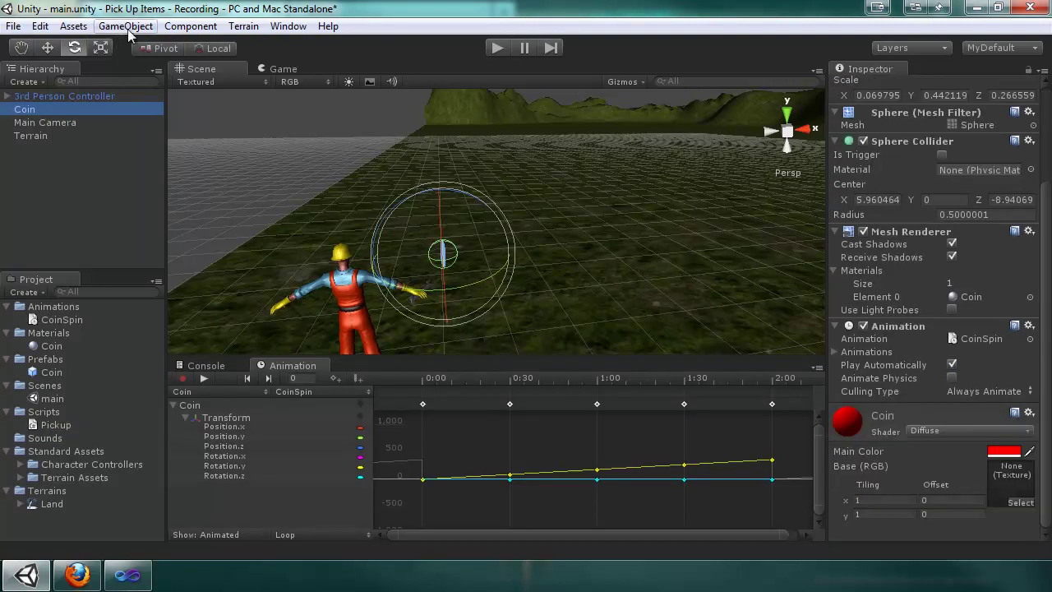
pyautogui.click(196, 30)
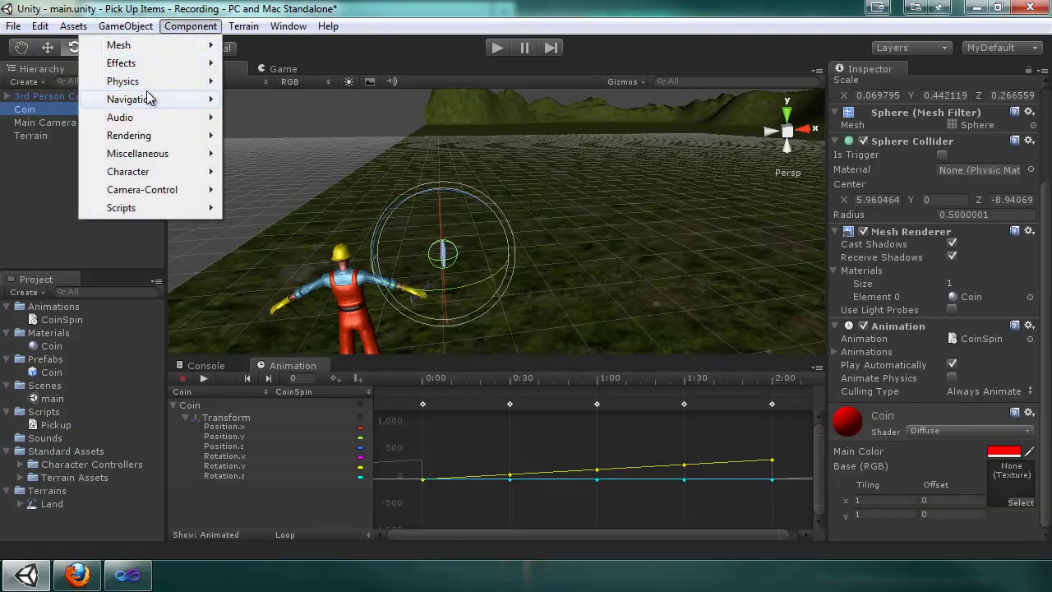
pyautogui.moveTo(141, 122)
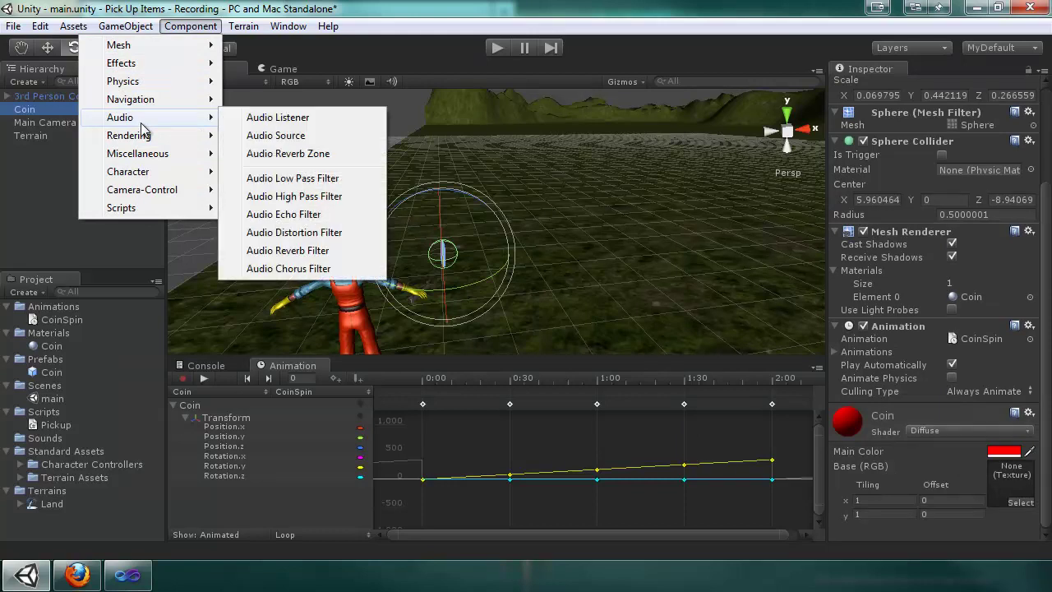
pyautogui.click(279, 136)
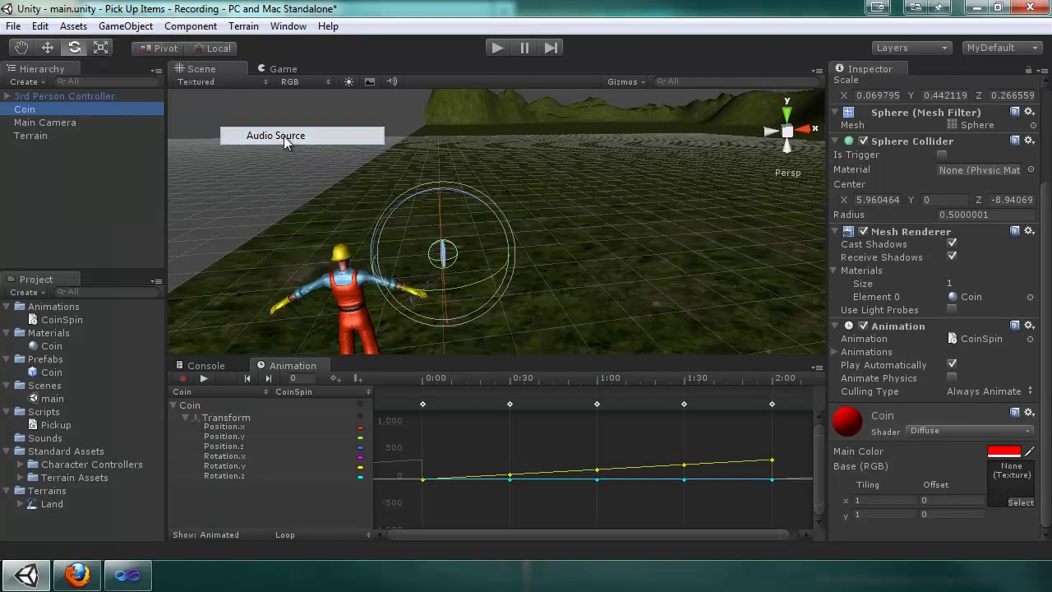
# Step: In as3sfxr, choose a square waveform, leaving export at 16-bit and 44100 Hz
pyautogui.click(77, 575)
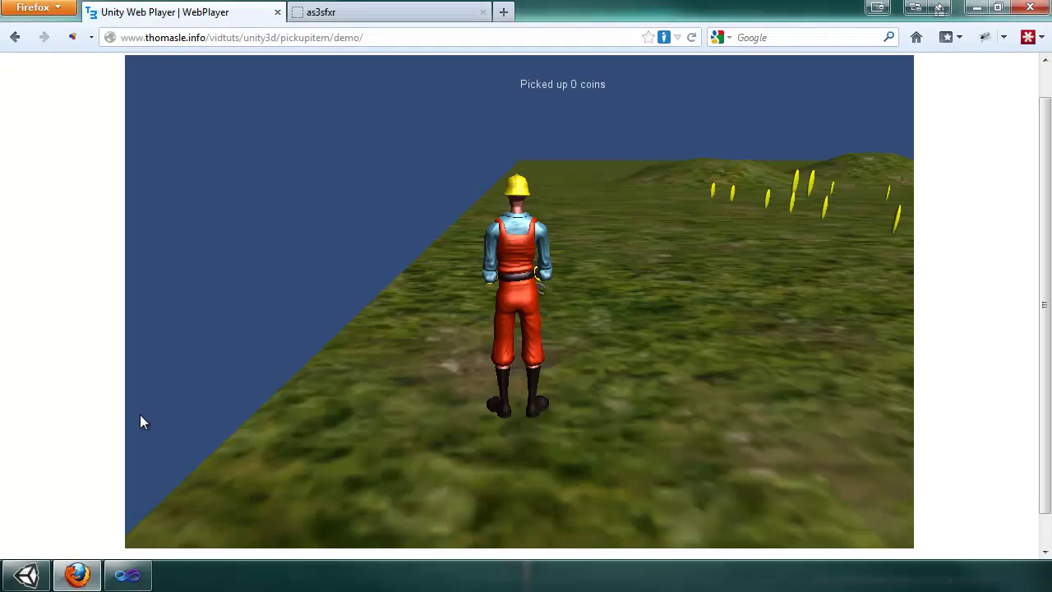
pyautogui.click(340, 13)
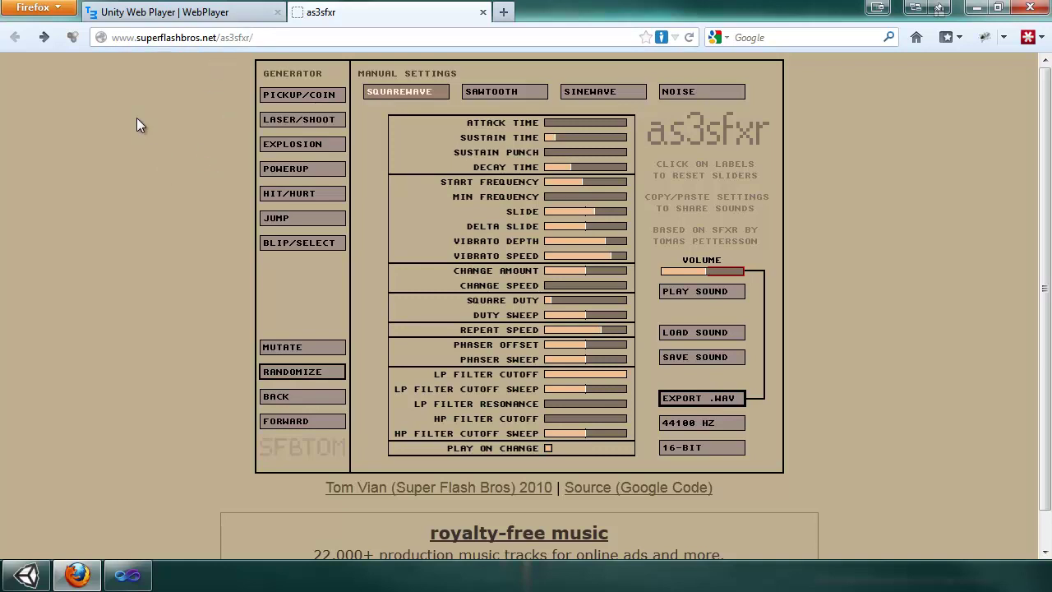
pyautogui.click(372, 87)
pyautogui.scroll(-1, 921, 347)
pyautogui.scroll(1, 913, 347)
pyautogui.click(718, 442)
pyautogui.click(718, 441)
pyautogui.click(710, 425)
pyautogui.click(729, 420)
# Step: Generate several PICKUP/COIN sounds, step back to an earlier one, and return to Unity
pyautogui.click(298, 95)
pyautogui.click(292, 95)
pyautogui.click(292, 95)
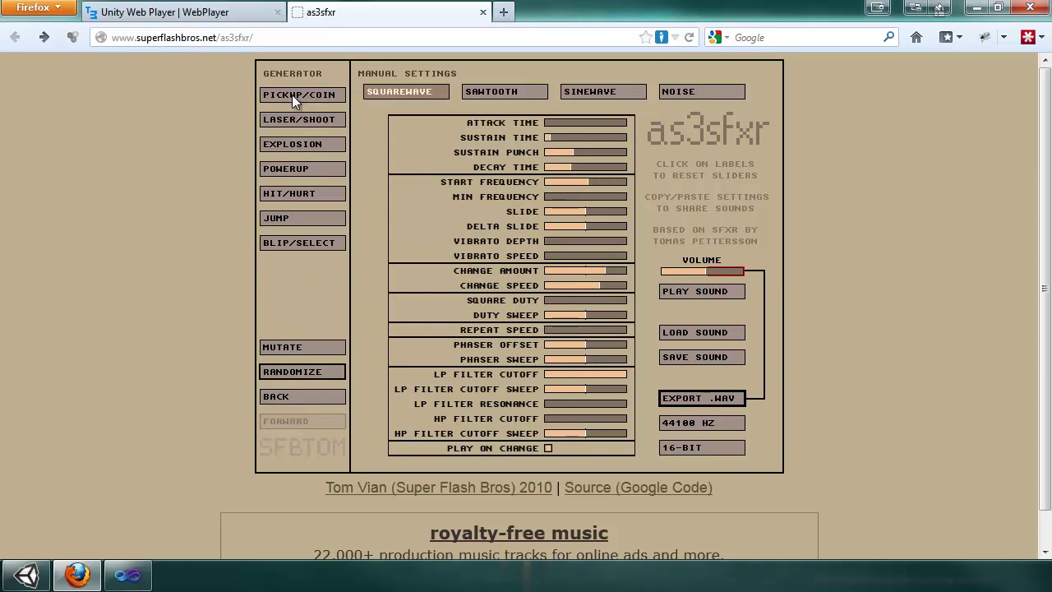
pyautogui.click(283, 393)
pyautogui.click(285, 396)
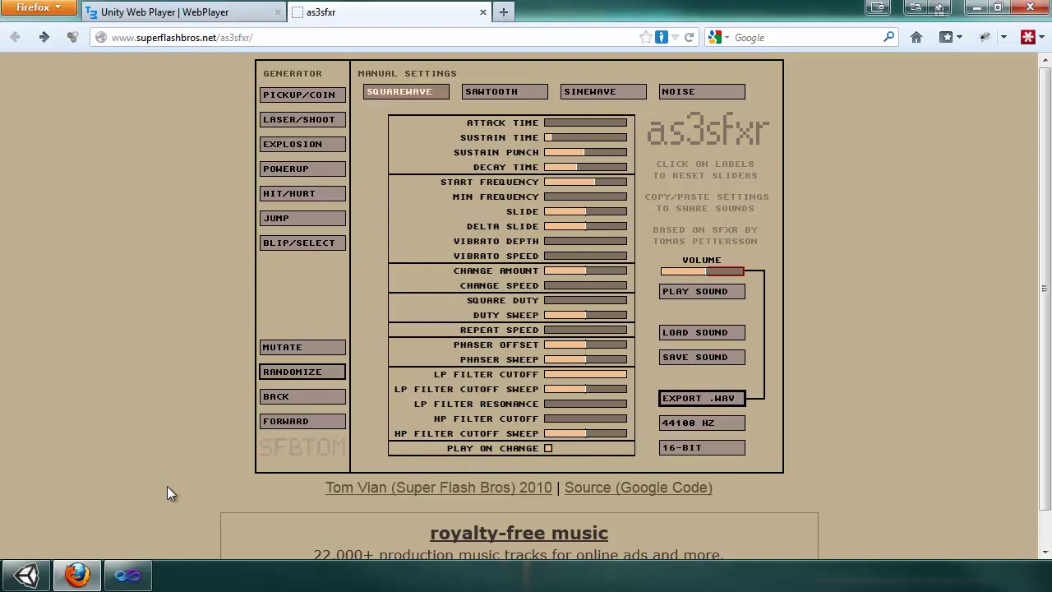
pyautogui.click(27, 575)
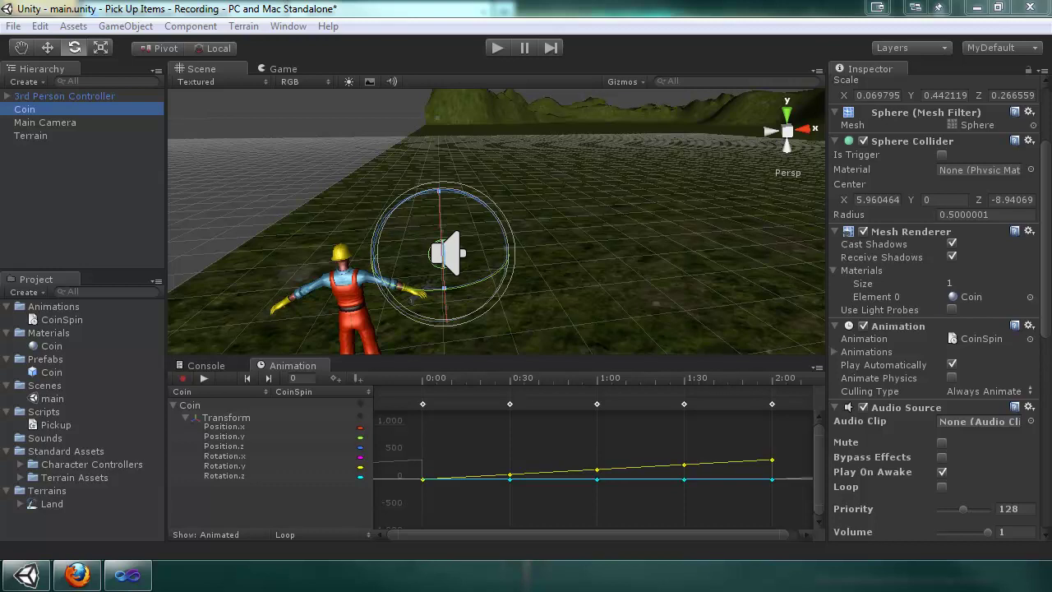
# Step: Import the CoinPickUp and CoinPickUp1 WAVs into Sounds and check each one's import settings
pyautogui.moveTo(264, 461); pyautogui.dragTo(54, 433)
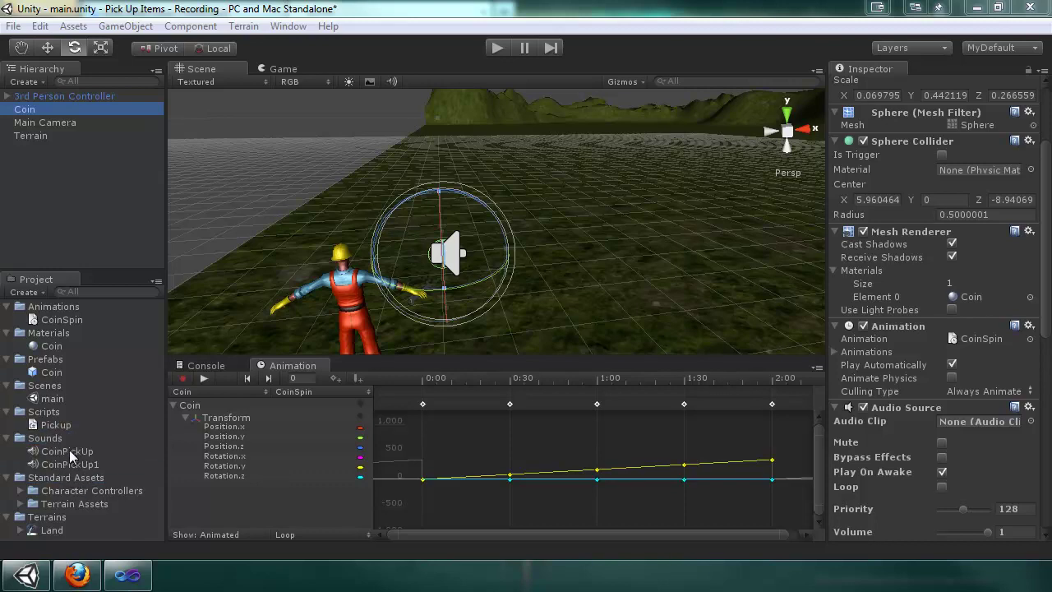
pyautogui.click(69, 450)
pyautogui.click(62, 462)
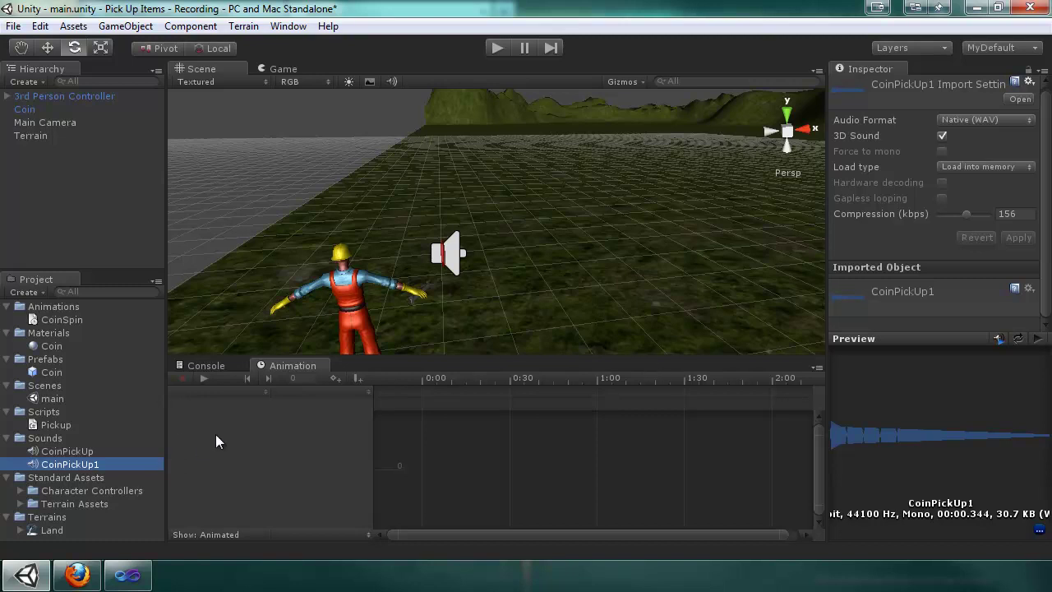
# Step: Assign CoinPickUp as the Coin's Audio Clip and disable the Audio Source component
pyautogui.click(39, 107)
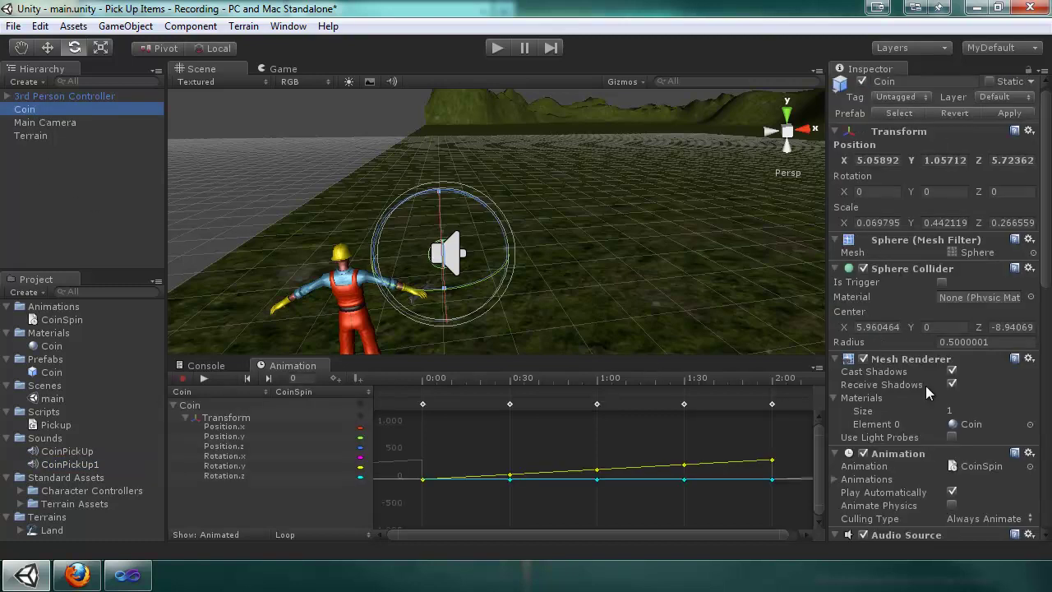
pyautogui.scroll(-5, 972, 481)
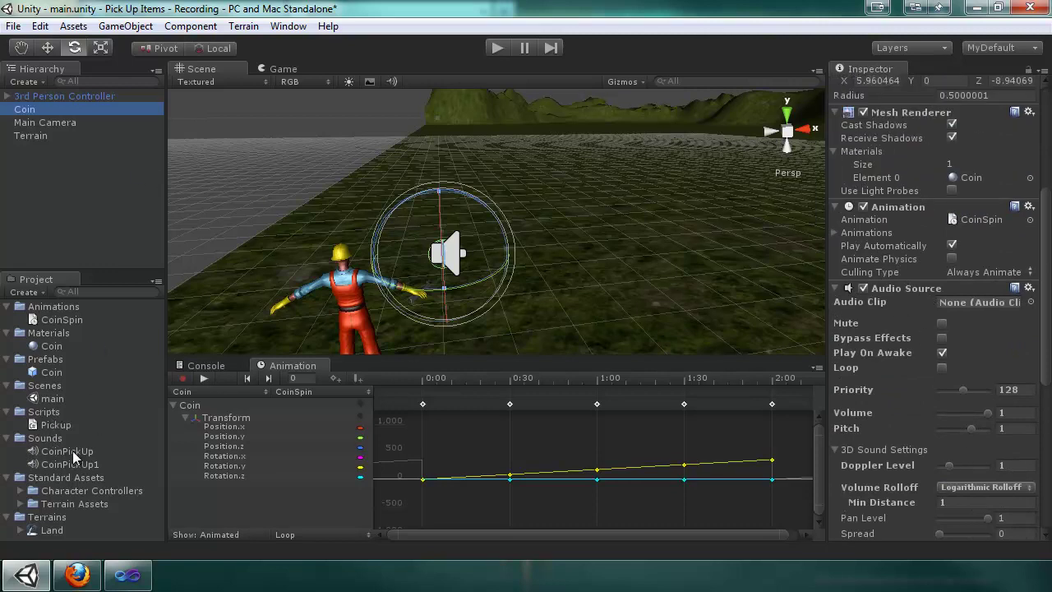
pyautogui.moveTo(72, 450); pyautogui.dragTo(970, 301)
pyautogui.click(863, 287)
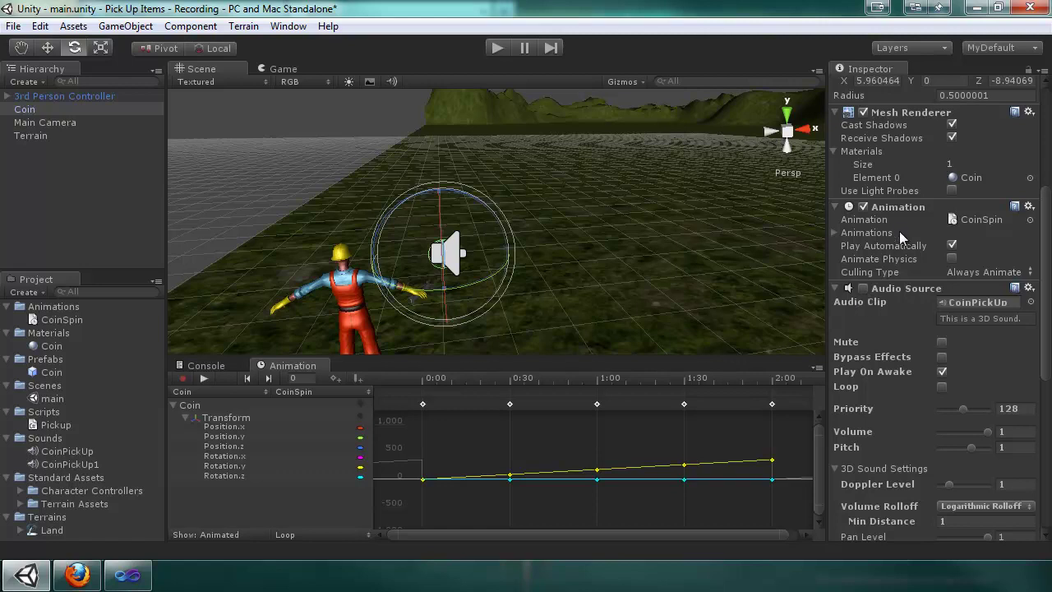
pyautogui.scroll(-5, 889, 308)
pyautogui.scroll(-2, 889, 308)
pyautogui.scroll(5, 889, 308)
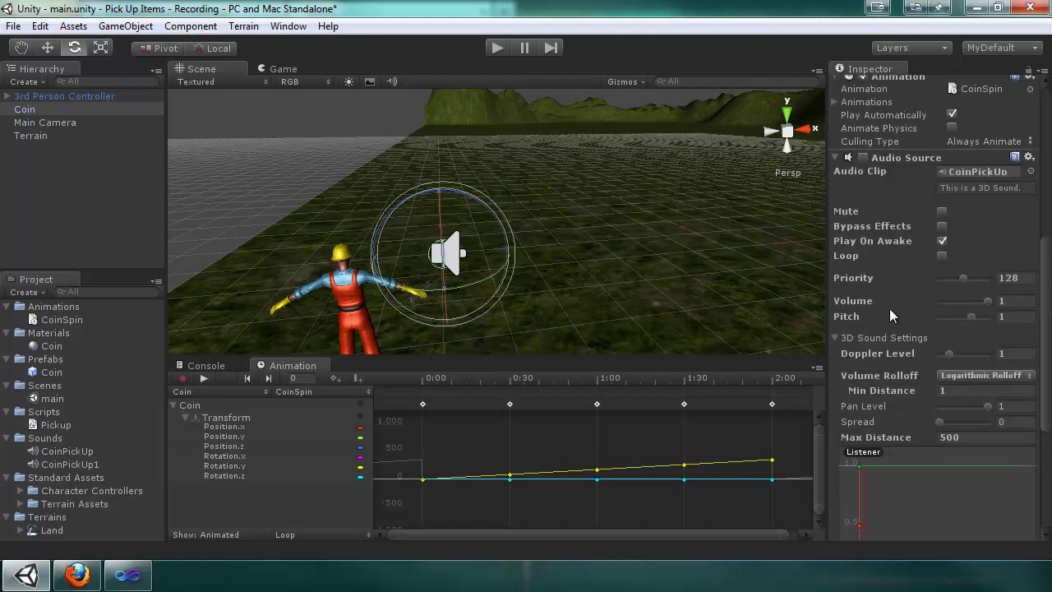
pyautogui.scroll(3, 890, 308)
# Step: Try adding a Box Collider to the Coin, but keep the existing Sphere Collider instead
pyautogui.click(191, 25)
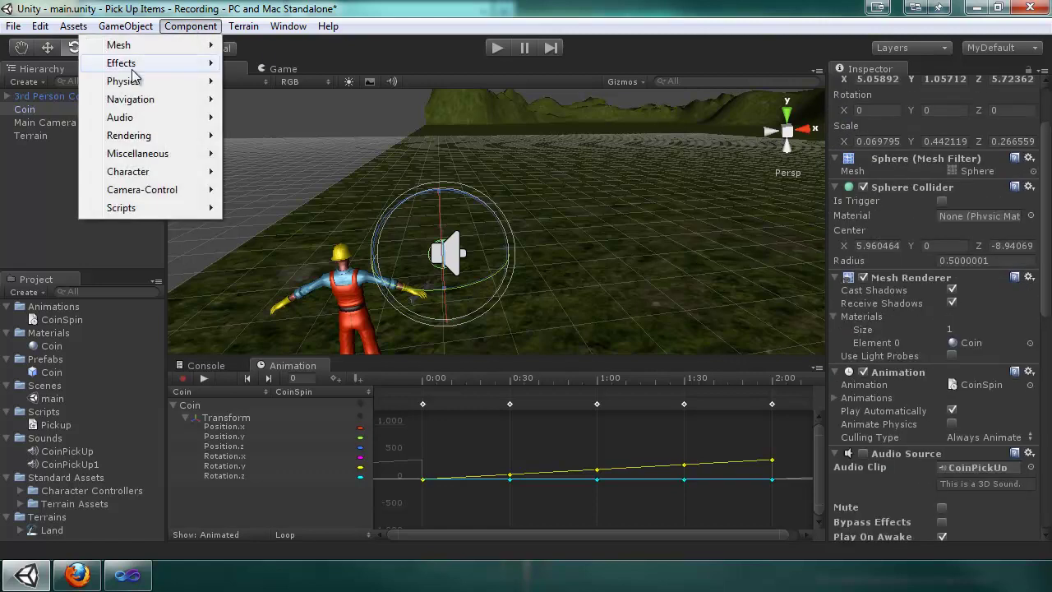
pyautogui.moveTo(185, 86)
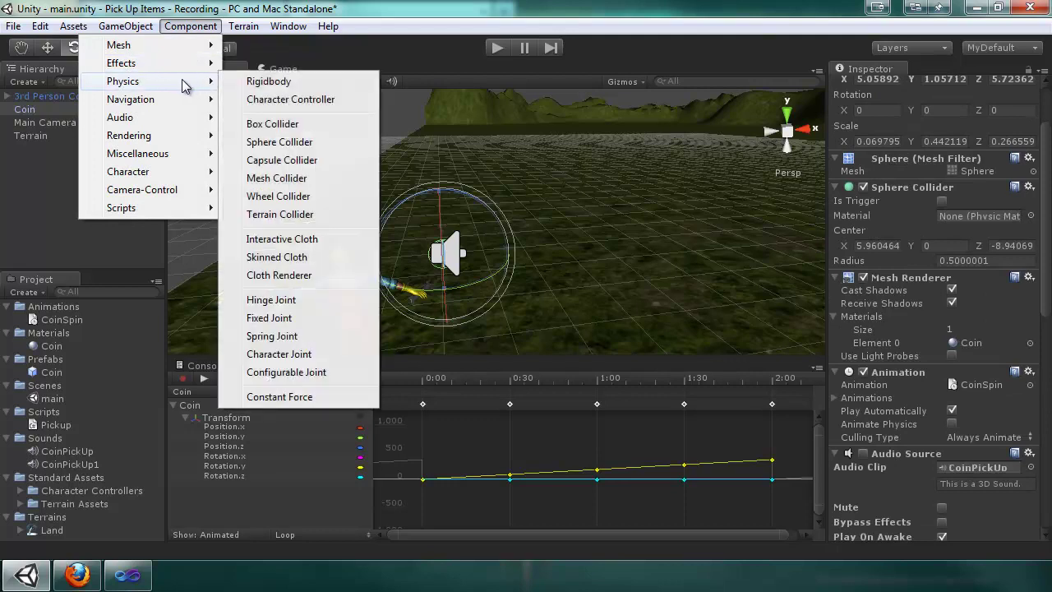
pyautogui.click(260, 123)
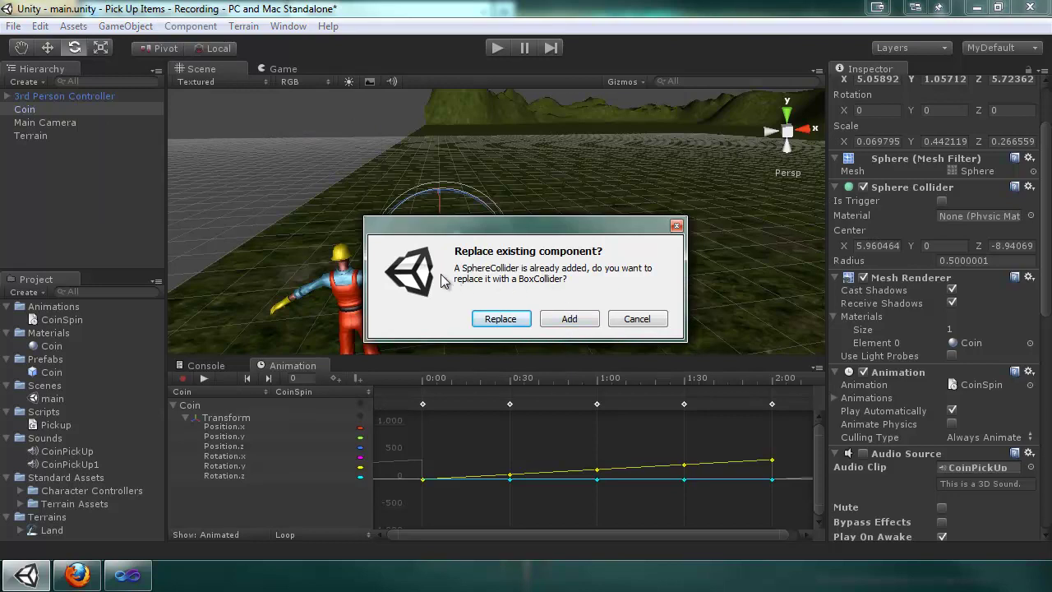
pyautogui.click(638, 322)
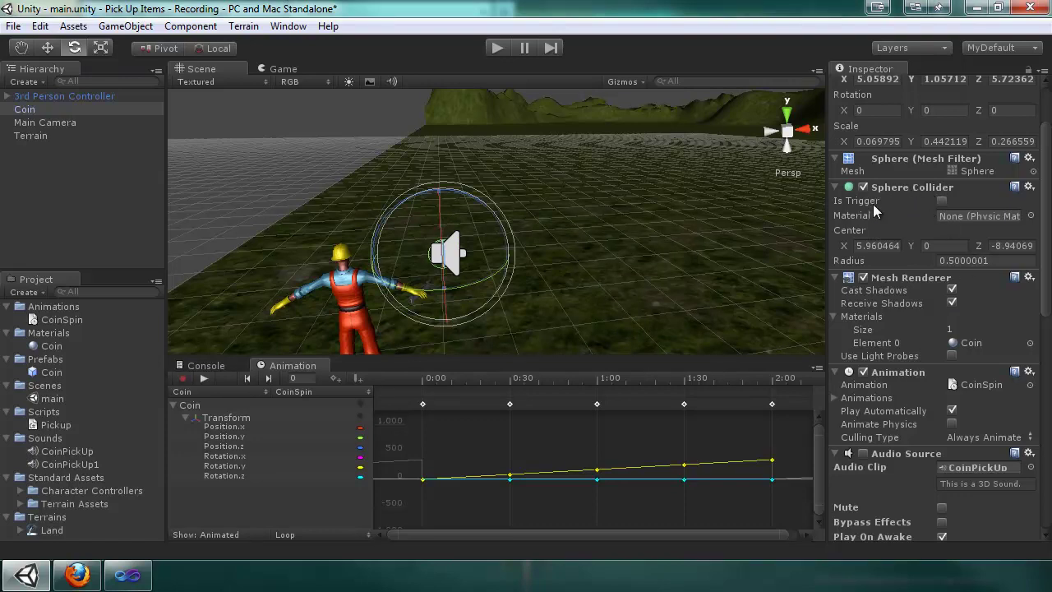
# Step: Make the Sphere Collider a trigger, apply the change to the Coin prefab, and show the Console
pyautogui.click(941, 201)
pyautogui.scroll(2, 986, 146)
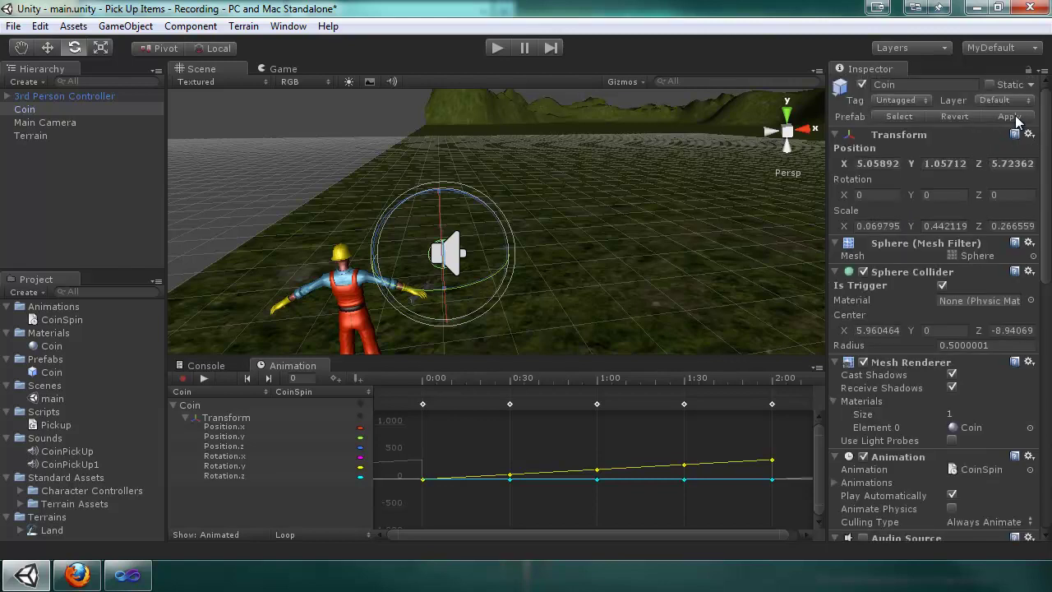
pyautogui.click(1015, 117)
pyautogui.click(221, 367)
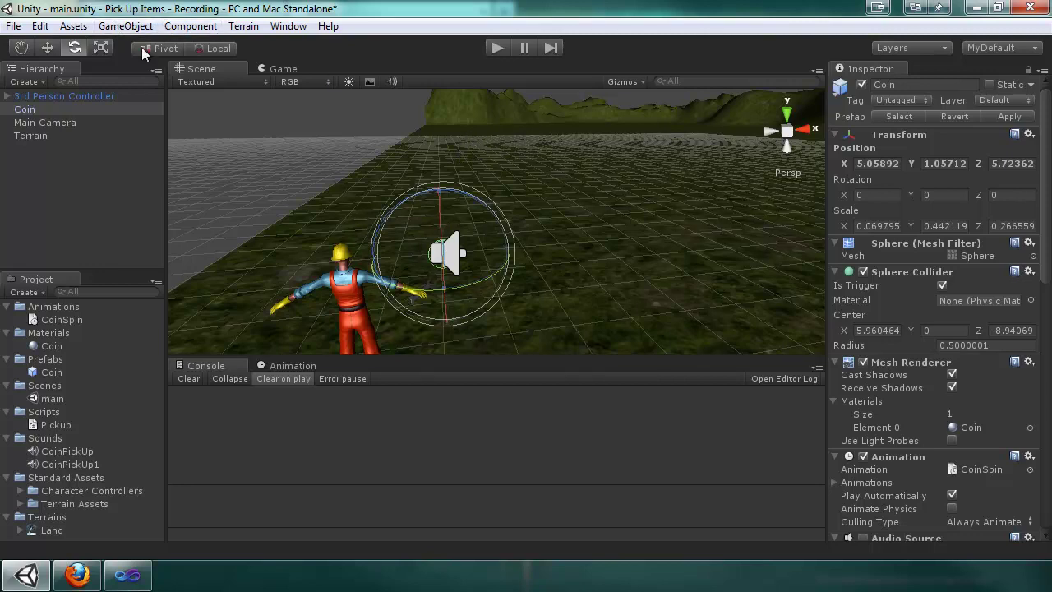
# Step: Add a Particle System component to the Coin via Component > Effects
pyautogui.click(188, 29)
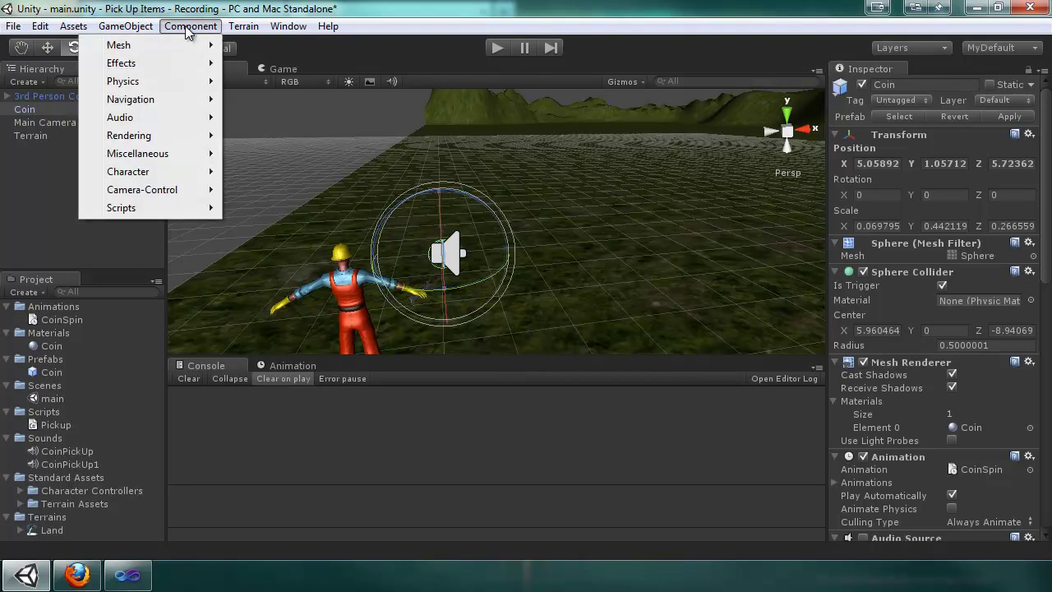
pyautogui.moveTo(193, 63)
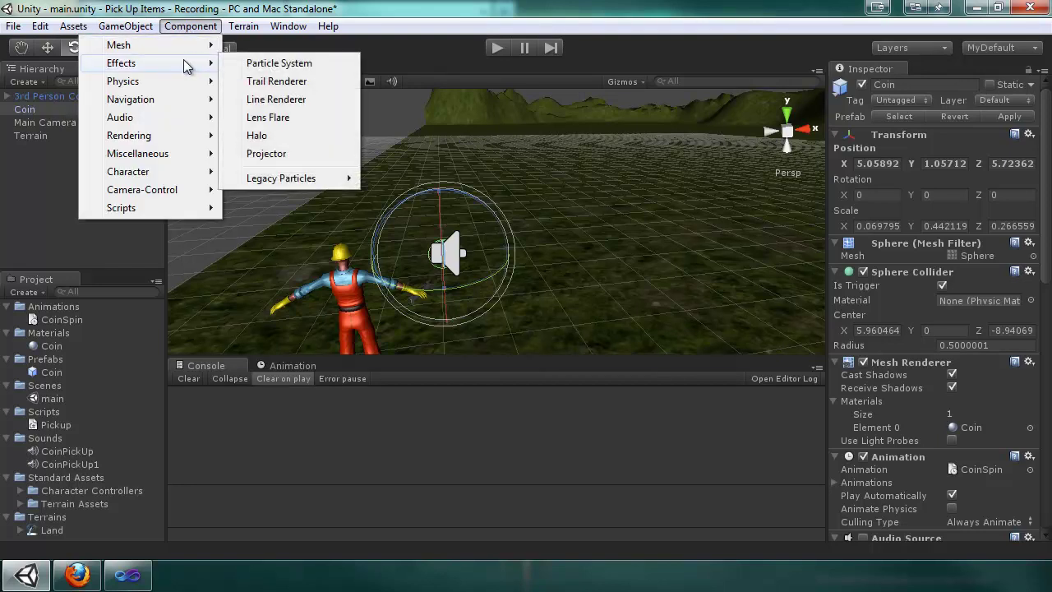
pyautogui.click(262, 71)
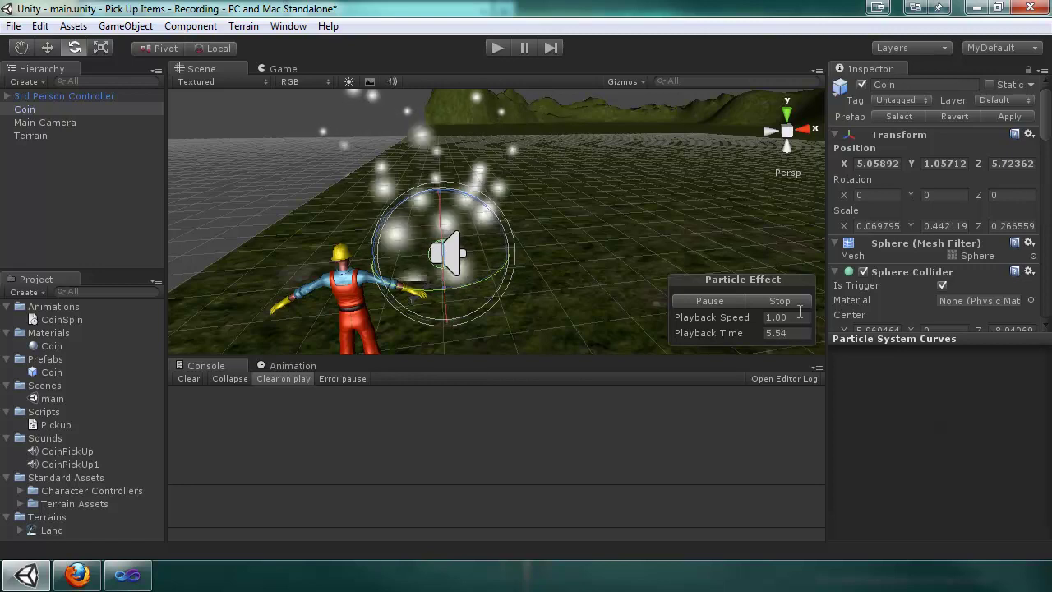
pyautogui.scroll(-8, 924, 252)
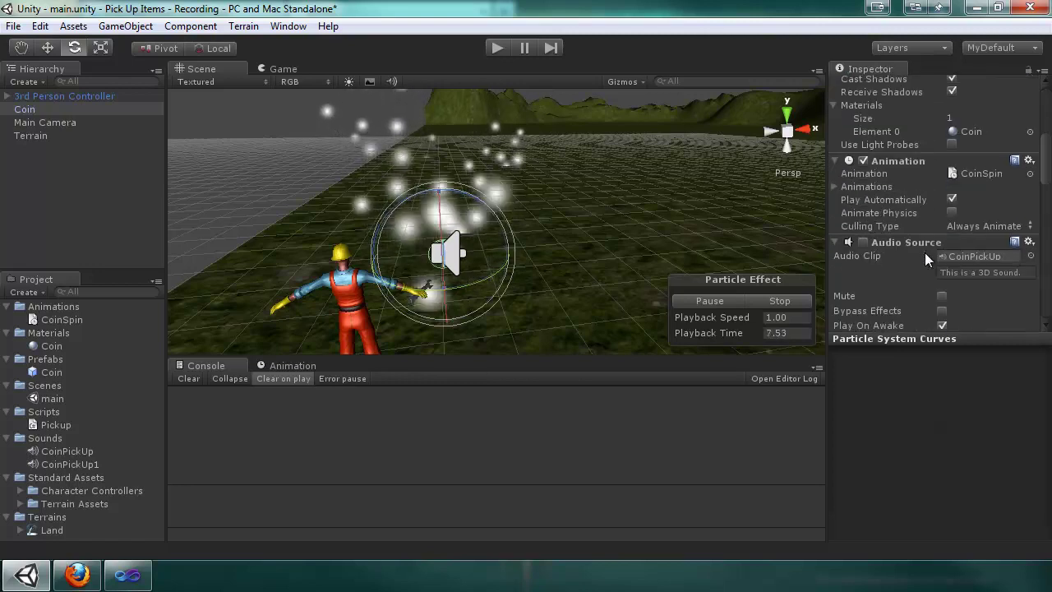
pyautogui.scroll(8, 925, 253)
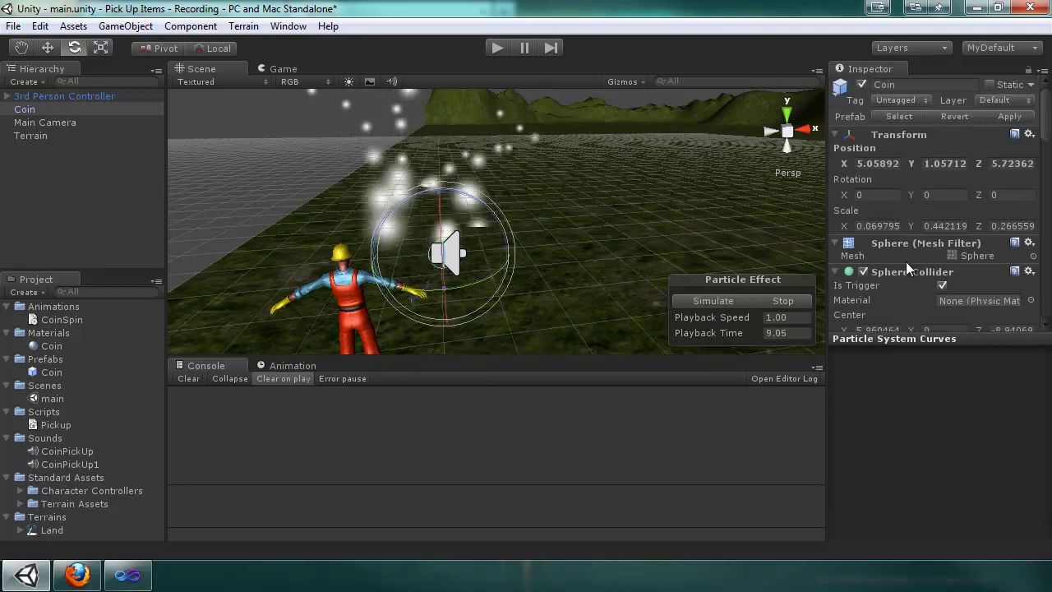
pyautogui.scroll(-8, 937, 255)
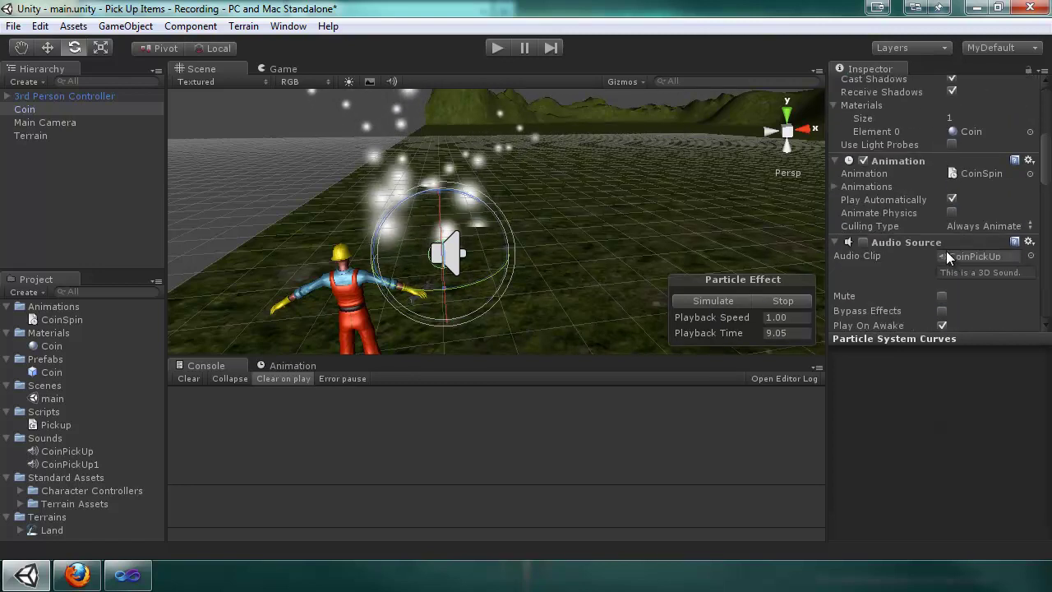
# Step: Reselect the Coin and open the Particle Effect editor for its particle system
pyautogui.click(34, 110)
pyautogui.scroll(-10, 950, 213)
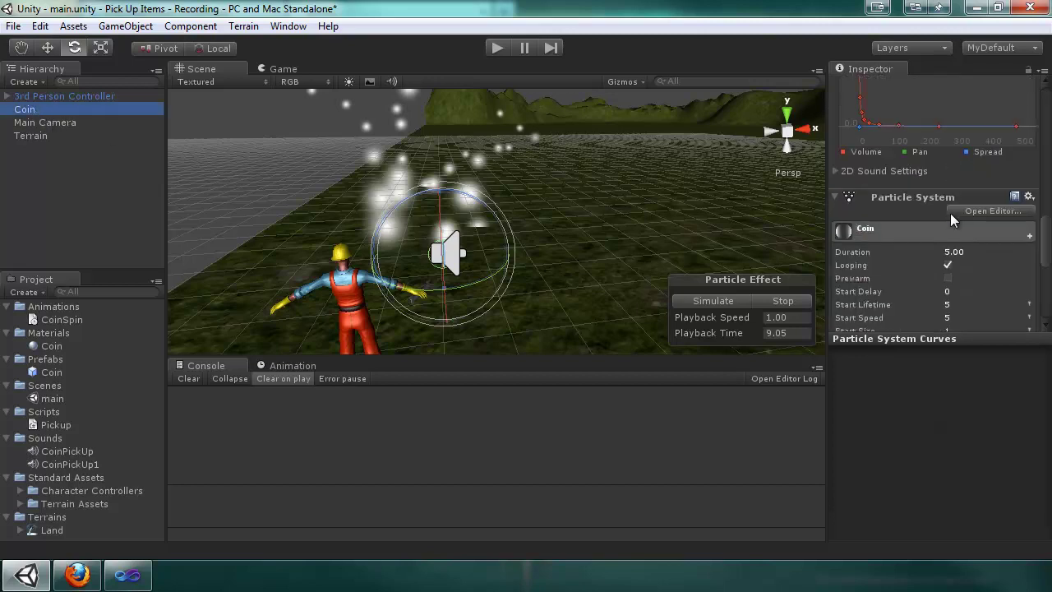
pyautogui.scroll(-3, 950, 212)
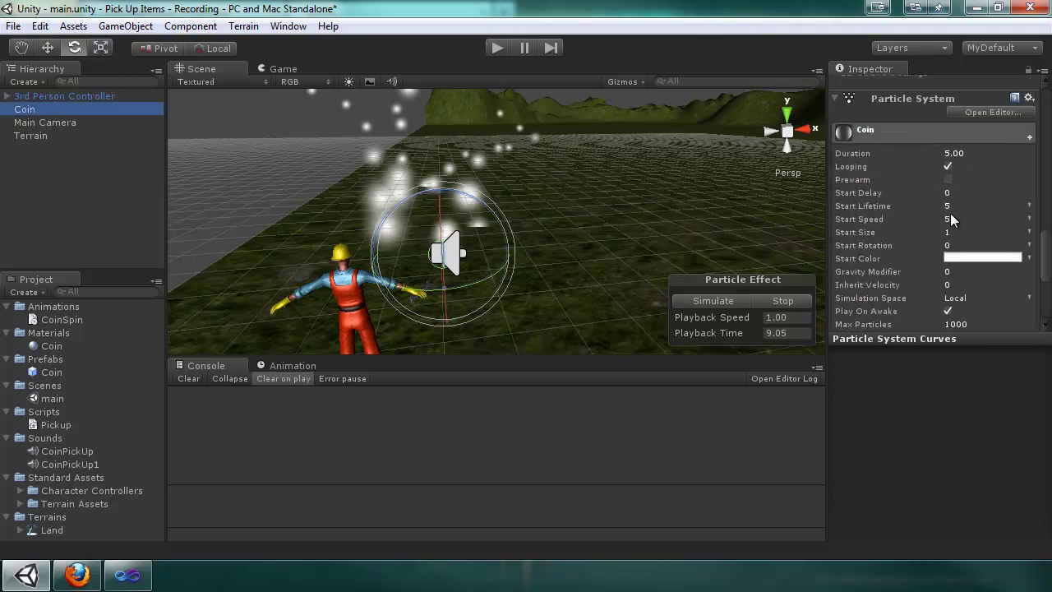
pyautogui.click(983, 112)
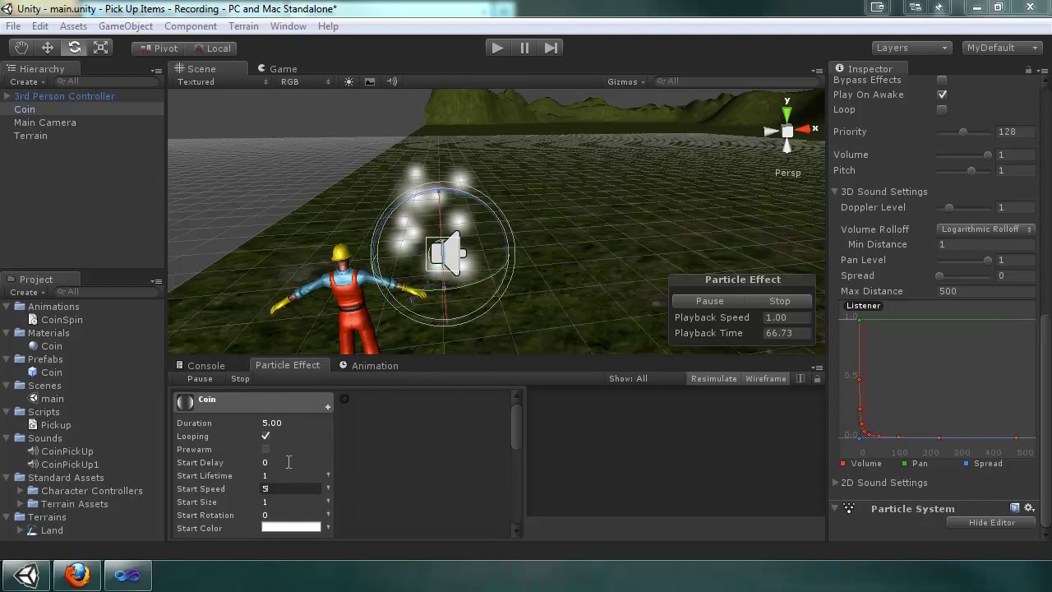
# Step: Pause the particle preview and enable the Shape module with a Cone emitter
pyautogui.click(709, 300)
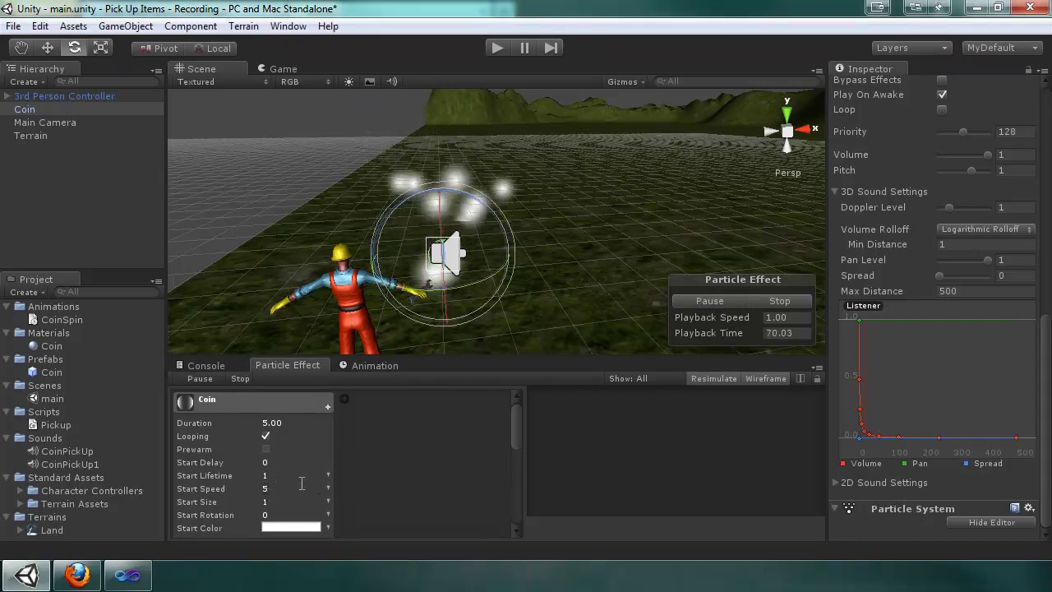
pyautogui.keyDown('alt'); pyautogui.moveTo(386, 234); pyautogui.dragTo(703, 215); pyautogui.keyUp('alt')
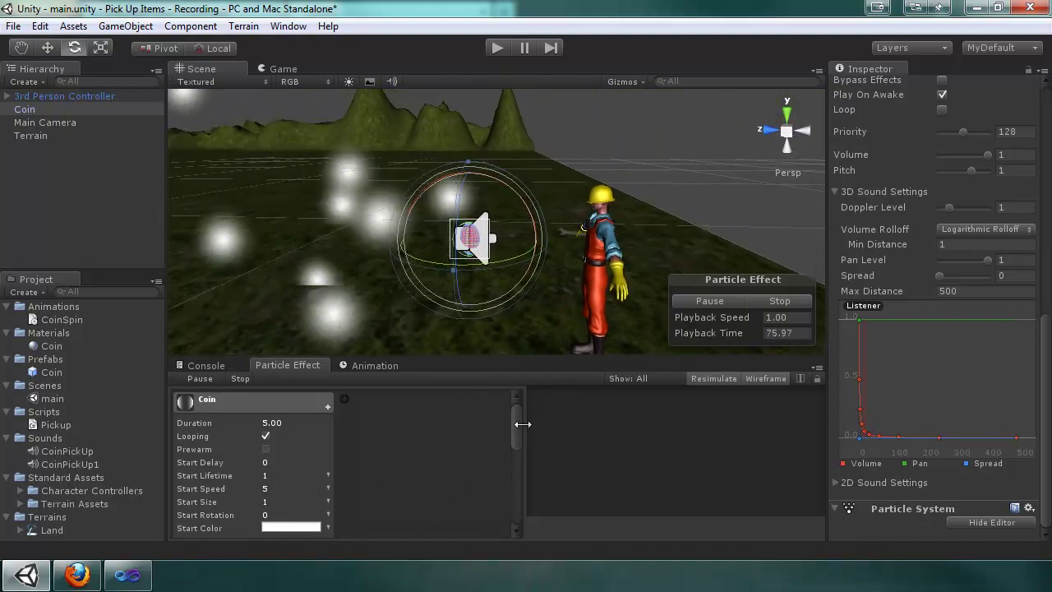
pyautogui.moveTo(514, 425); pyautogui.dragTo(512, 464)
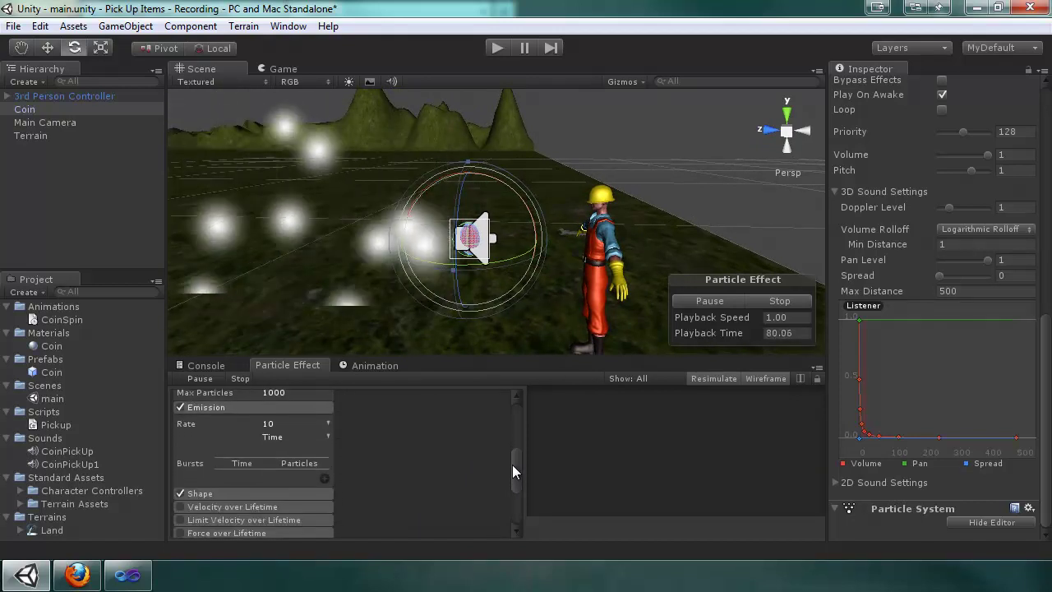
pyautogui.click(215, 493)
pyautogui.scroll(-2, 418, 487)
pyautogui.click(283, 473)
pyautogui.click(451, 473)
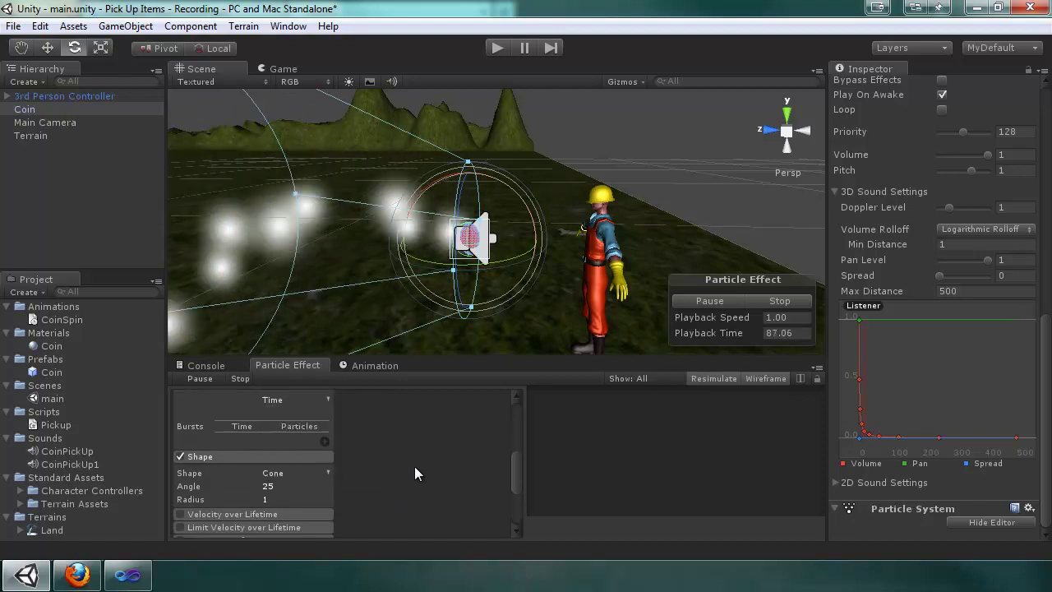
# Step: Tilt the cone emitter sideways and set Start Rotation to a constant 90
pyautogui.moveTo(518, 181); pyautogui.dragTo(460, 304)
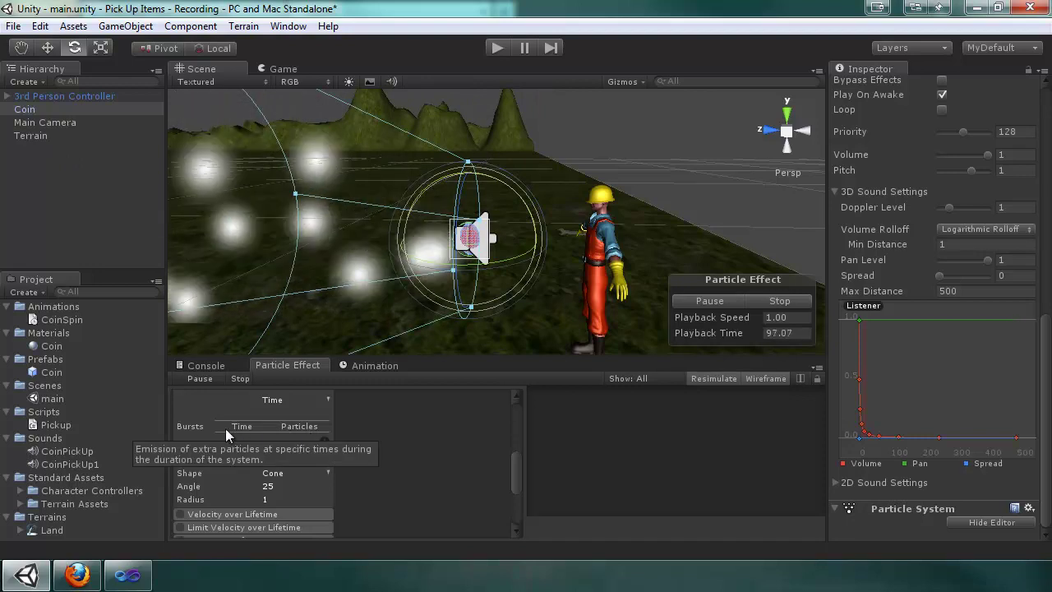
pyautogui.scroll(-3, 403, 459)
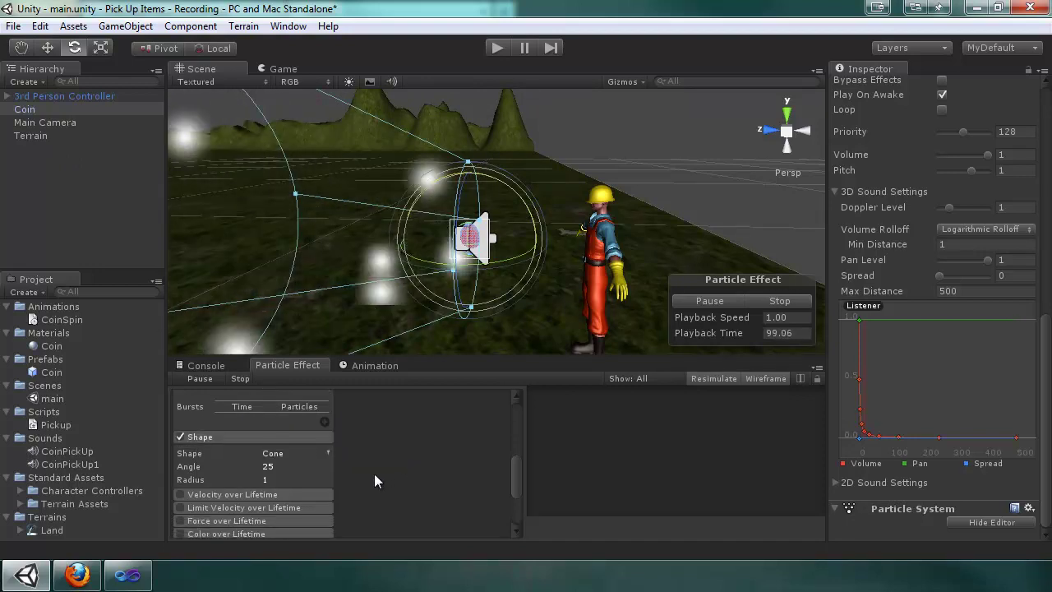
pyautogui.scroll(-6, 370, 473)
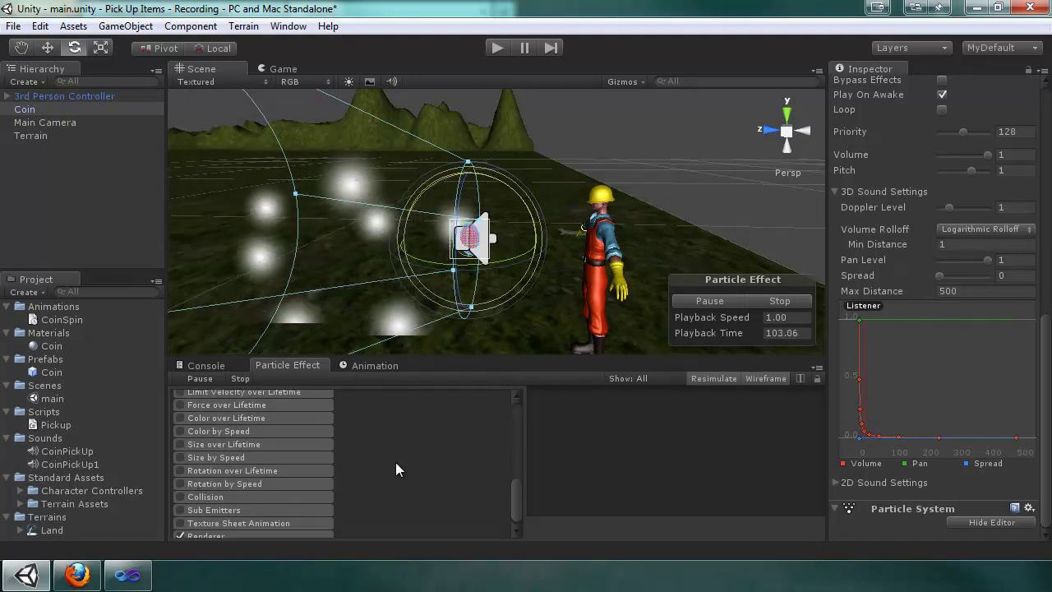
pyautogui.scroll(2, 401, 463)
pyautogui.moveTo(516, 497); pyautogui.dragTo(517, 436)
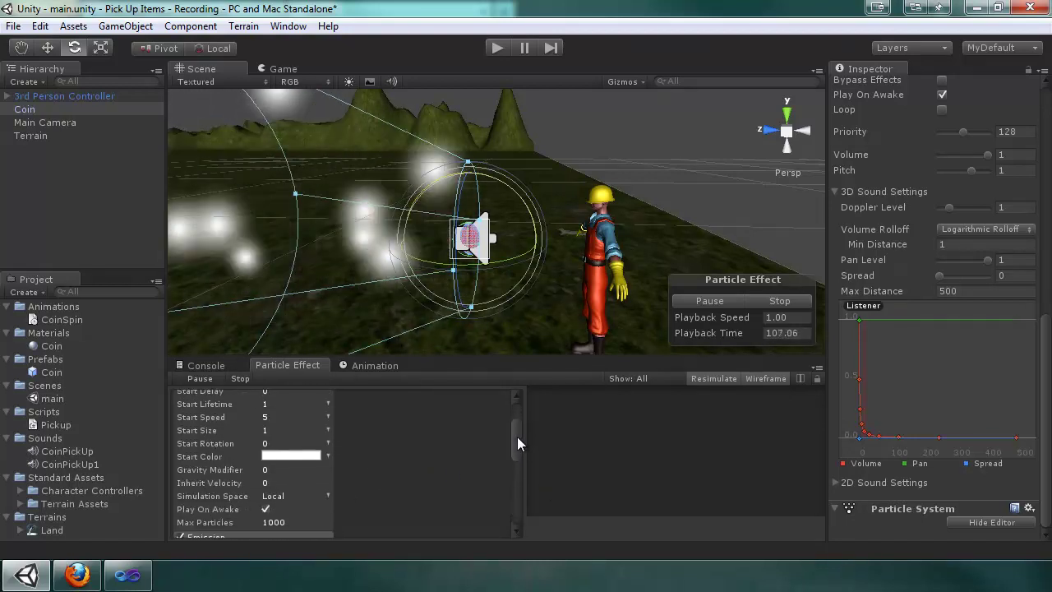
pyautogui.click(328, 443)
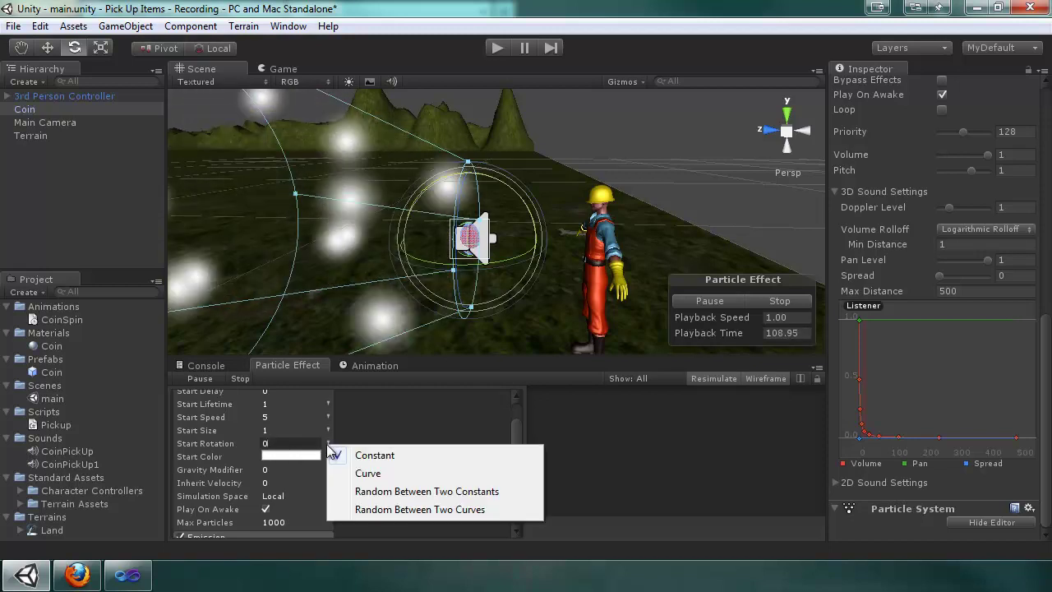
pyautogui.click(275, 451)
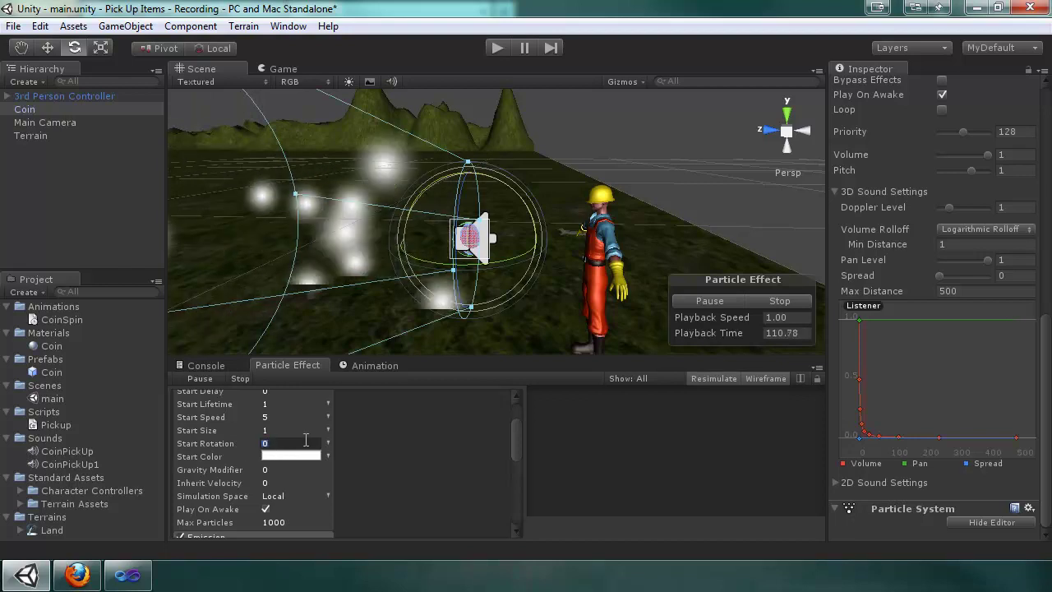
pyautogui.click(306, 443)
pyautogui.write('90')
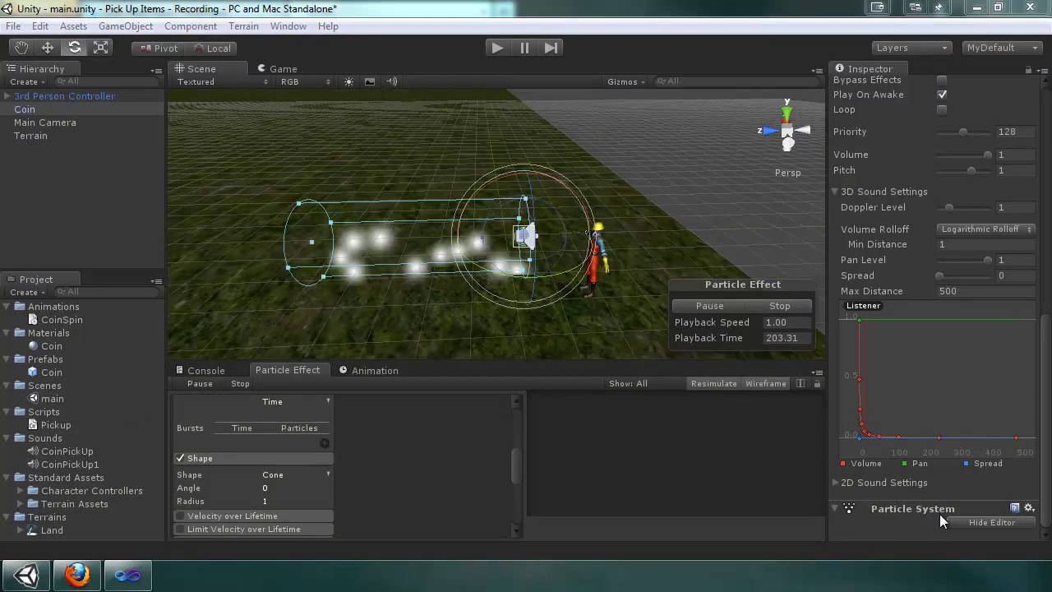
# Step: Remove the Particle System component from the Coin and deselect it
pyautogui.click(1028, 508)
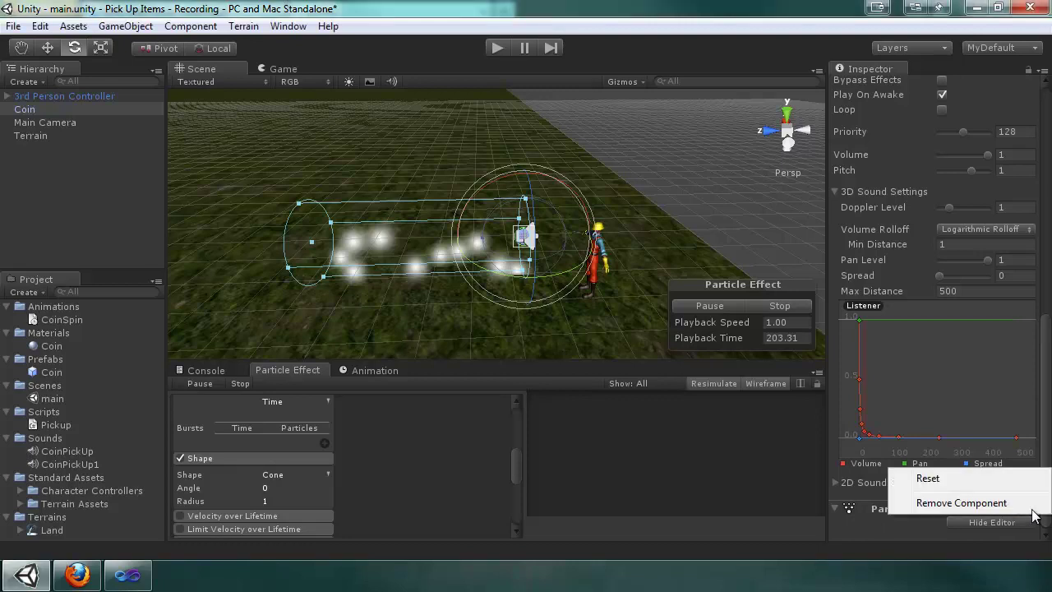
pyautogui.click(970, 503)
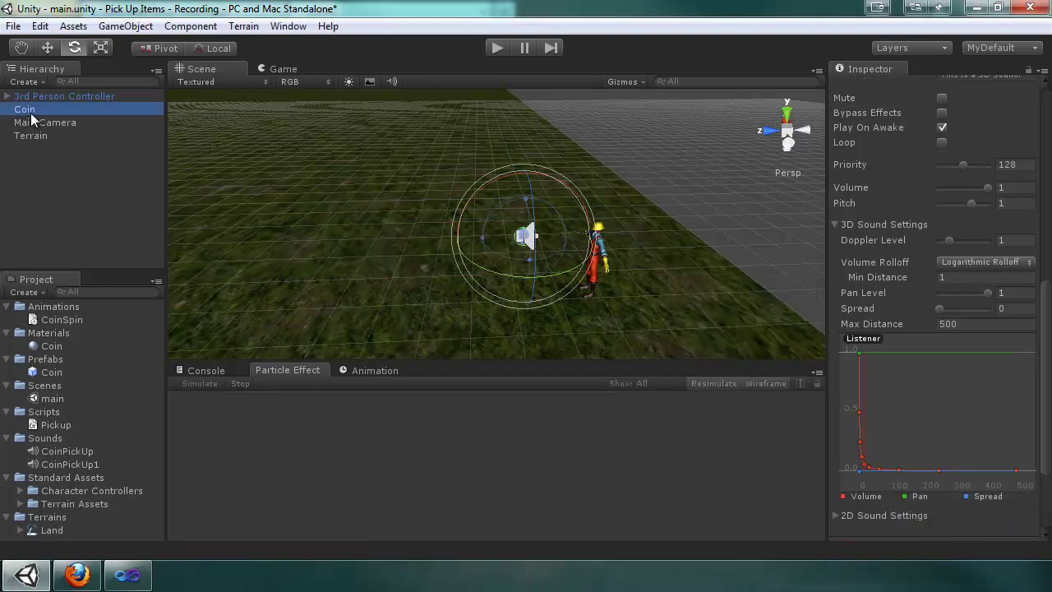
pyautogui.click(79, 161)
# Step: Create an empty game object and name it CoinPickupParticle
pyautogui.click(128, 27)
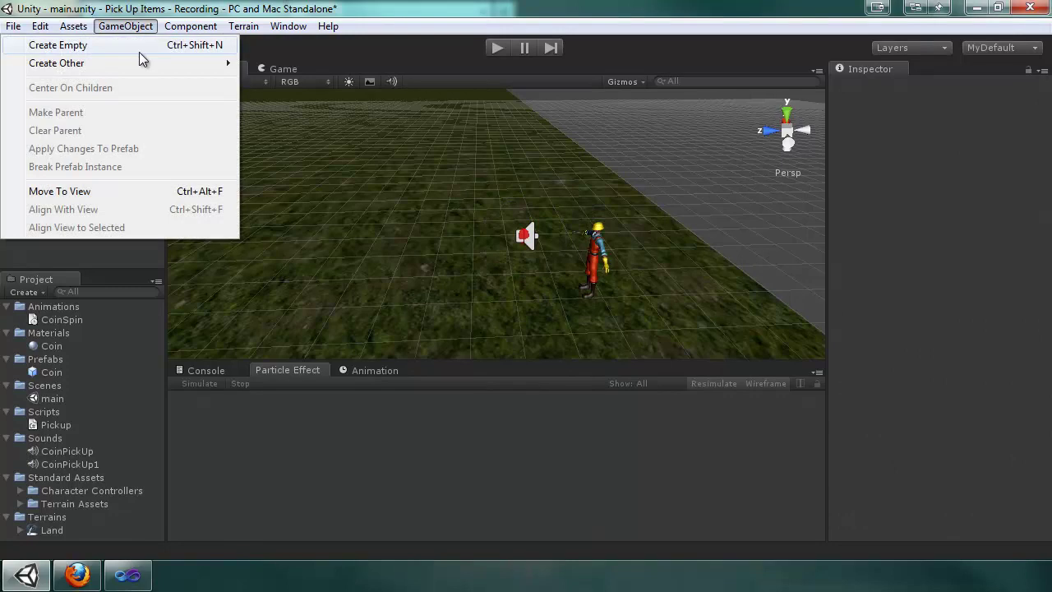
pyautogui.click(127, 48)
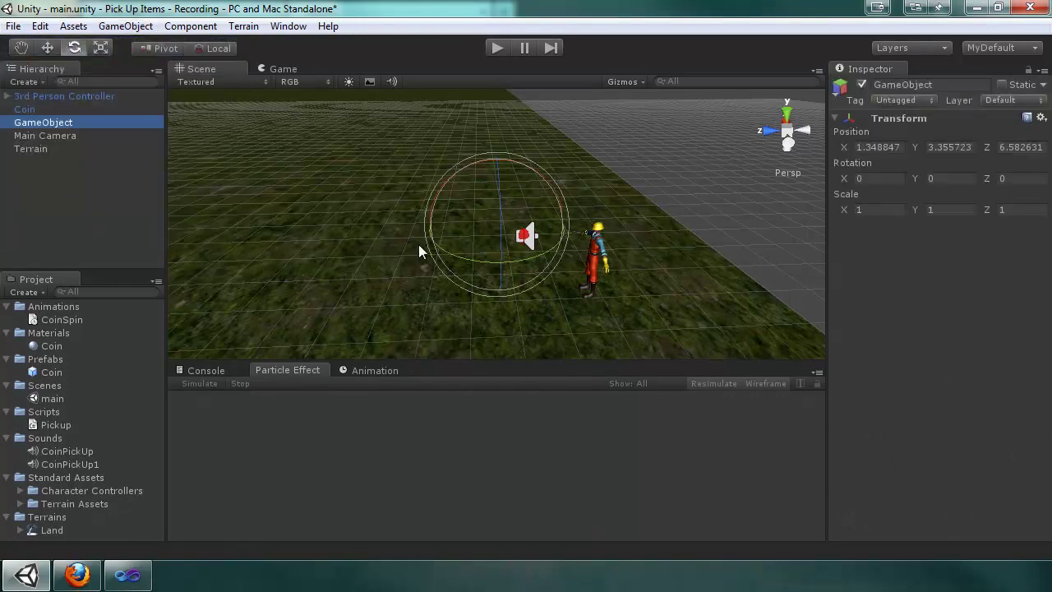
pyautogui.click(66, 122)
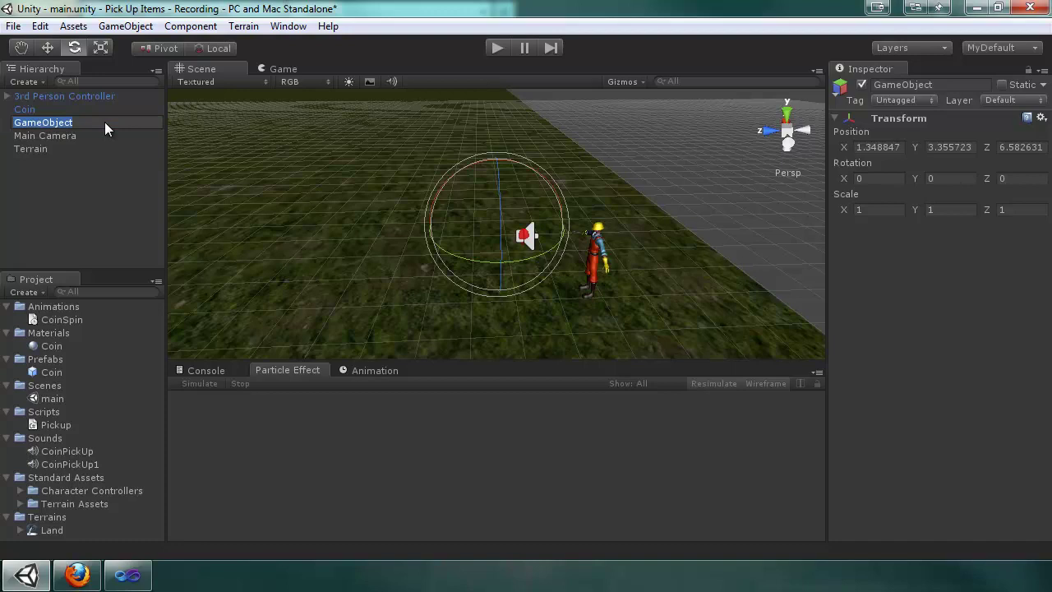
pyautogui.write('CoinPickupParticle')
# Step: Confirm the CoinPickupParticle name and give it a Particle System from Component > Effects
pyautogui.press('Return')
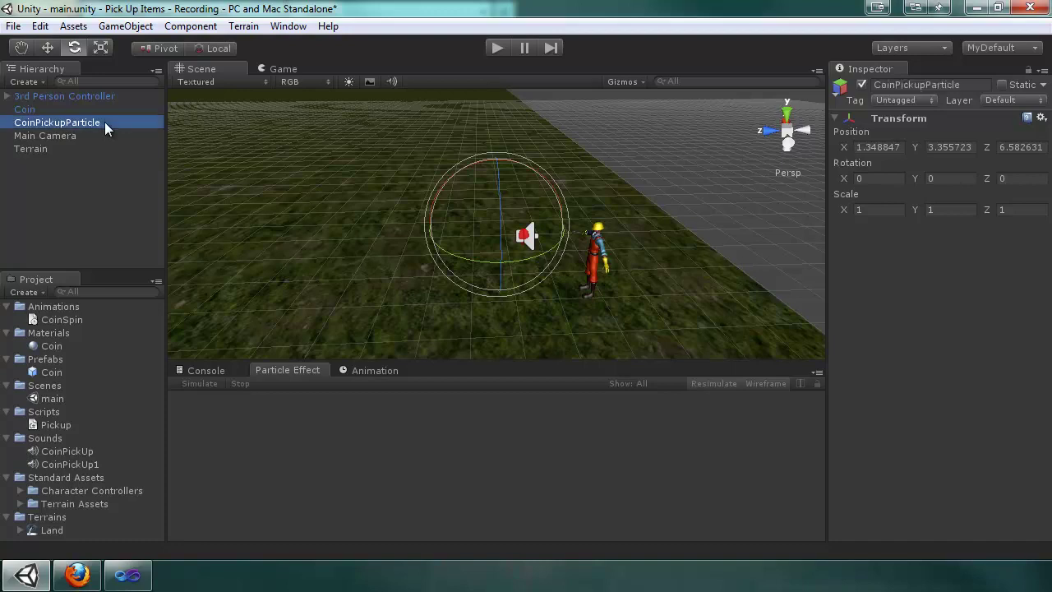
pyautogui.click(125, 27)
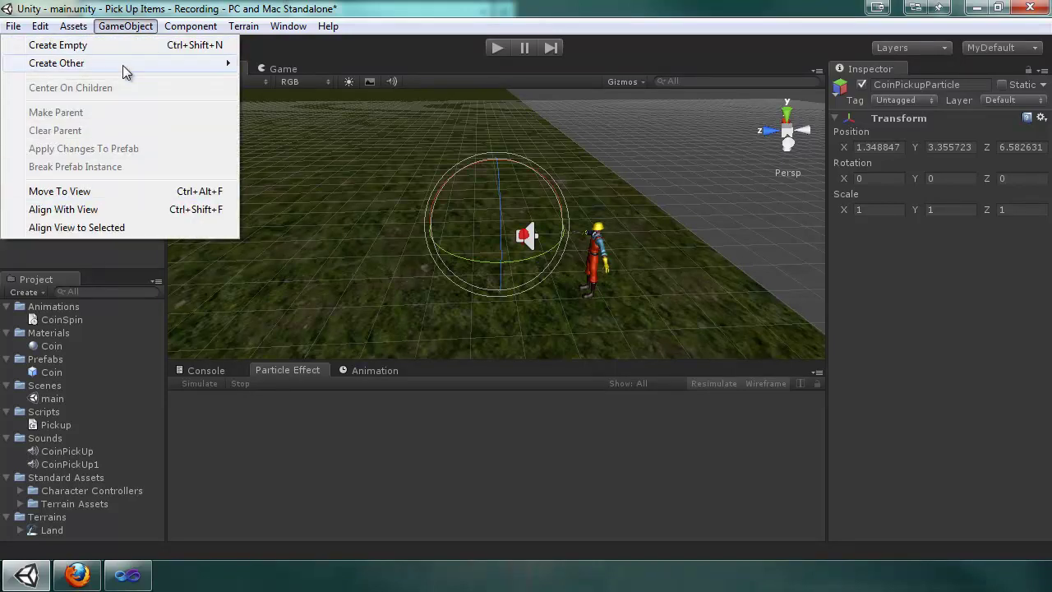
pyautogui.moveTo(191, 26)
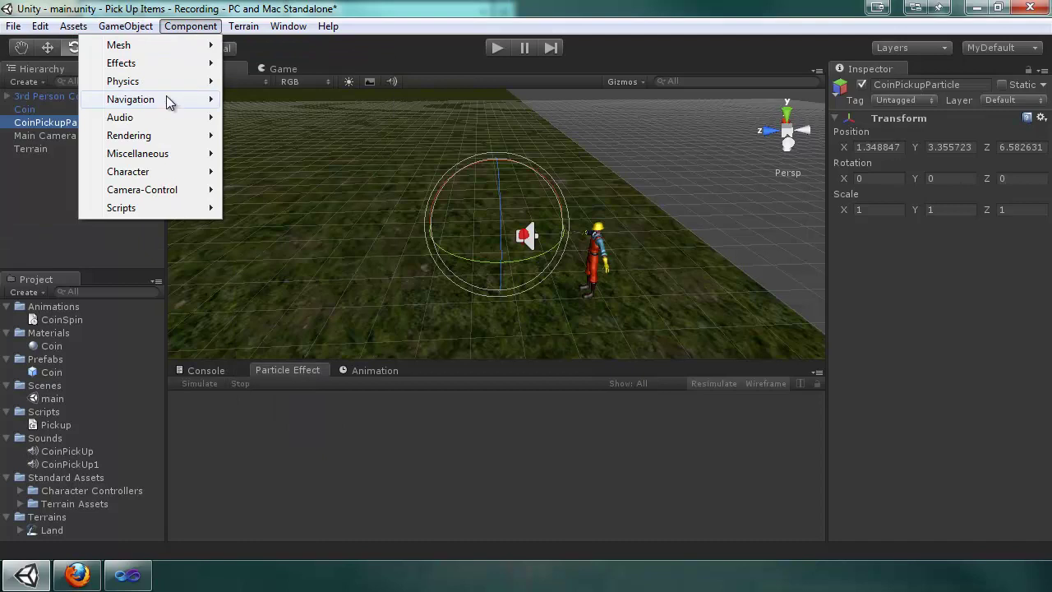
pyautogui.moveTo(157, 143)
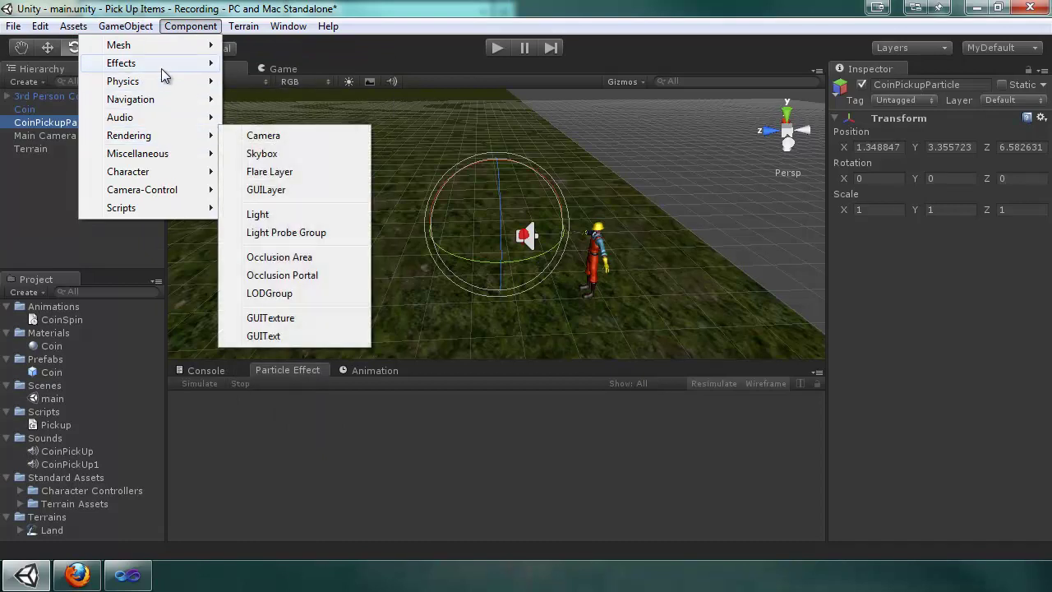
pyautogui.moveTo(161, 66)
pyautogui.click(261, 63)
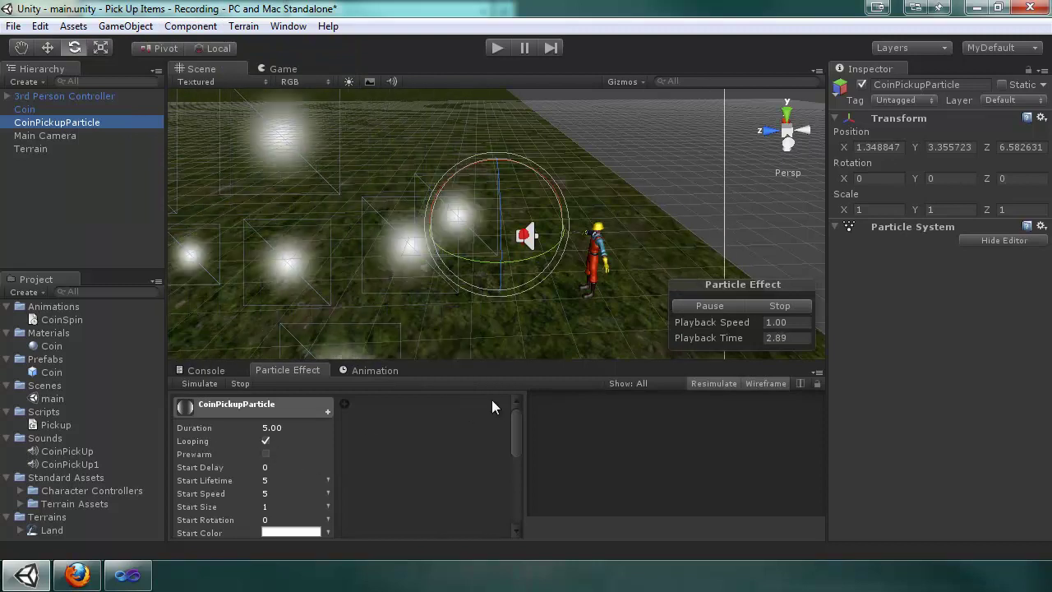
# Step: Set the CoinPickupParticle particle system's Duration to 1
pyautogui.scroll(-1, 371, 473)
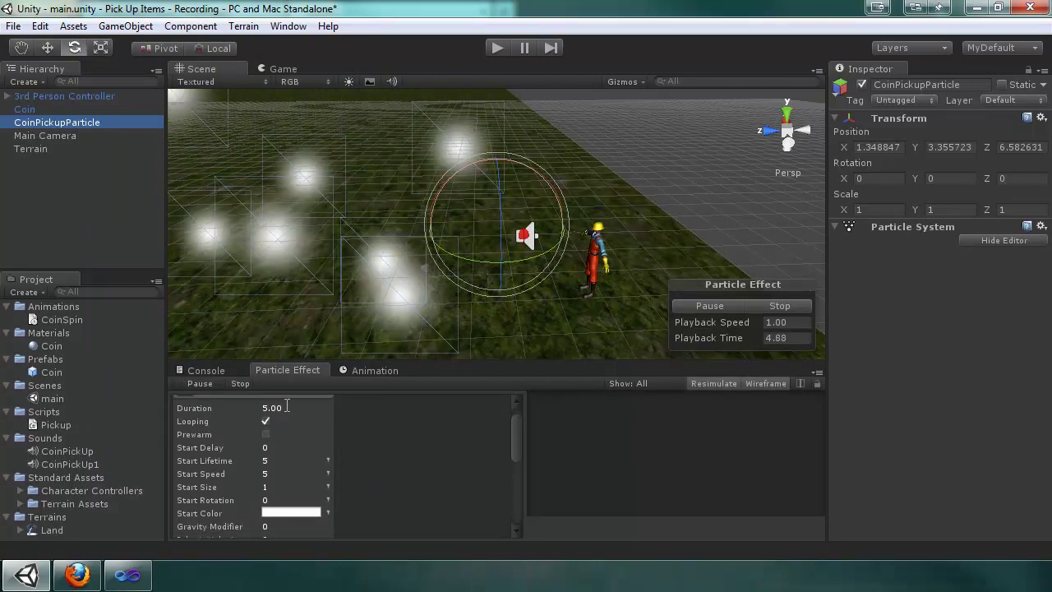
pyautogui.click(325, 403)
pyautogui.write('1')
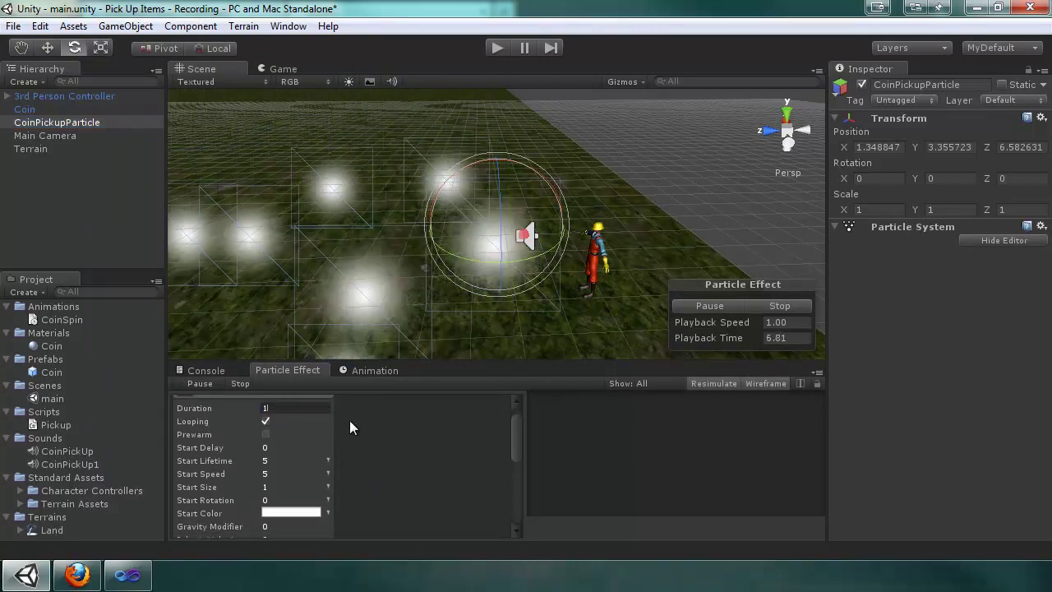
# Step: Rotate CoinPickupParticle so particles rise upward, entering an exact Rotation X value near -90
pyautogui.scroll(-5, 523, 298)
pyautogui.scroll(-1, 421, 444)
pyautogui.scroll(-5, 505, 320)
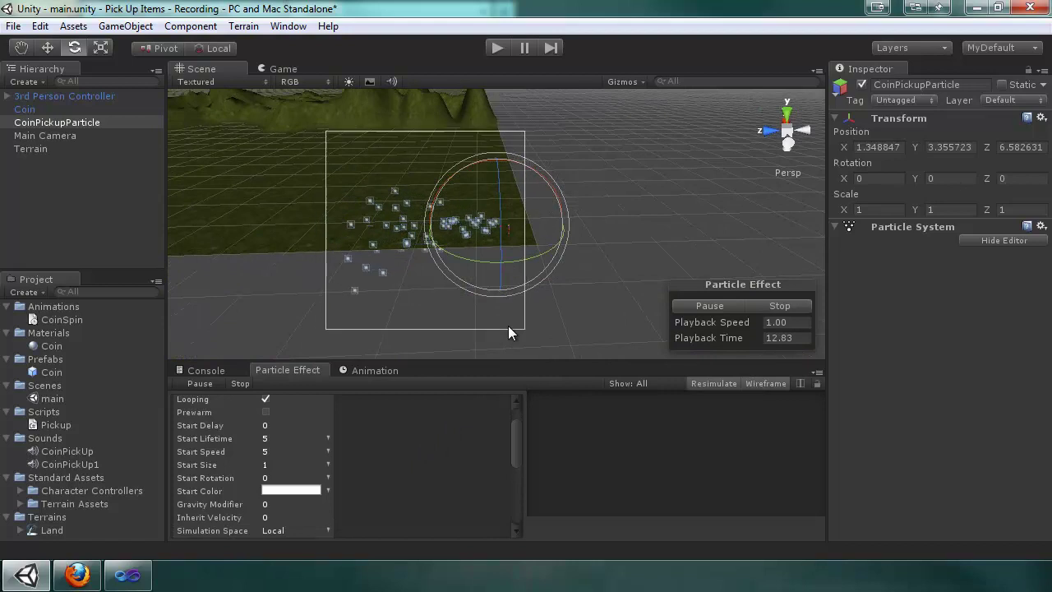
pyautogui.scroll(6, 509, 326)
pyautogui.keyDown('alt'); pyautogui.moveTo(515, 320); pyautogui.dragTo(522, 305); pyautogui.keyUp('alt')
pyautogui.moveTo(527, 164); pyautogui.dragTo(662, 333)
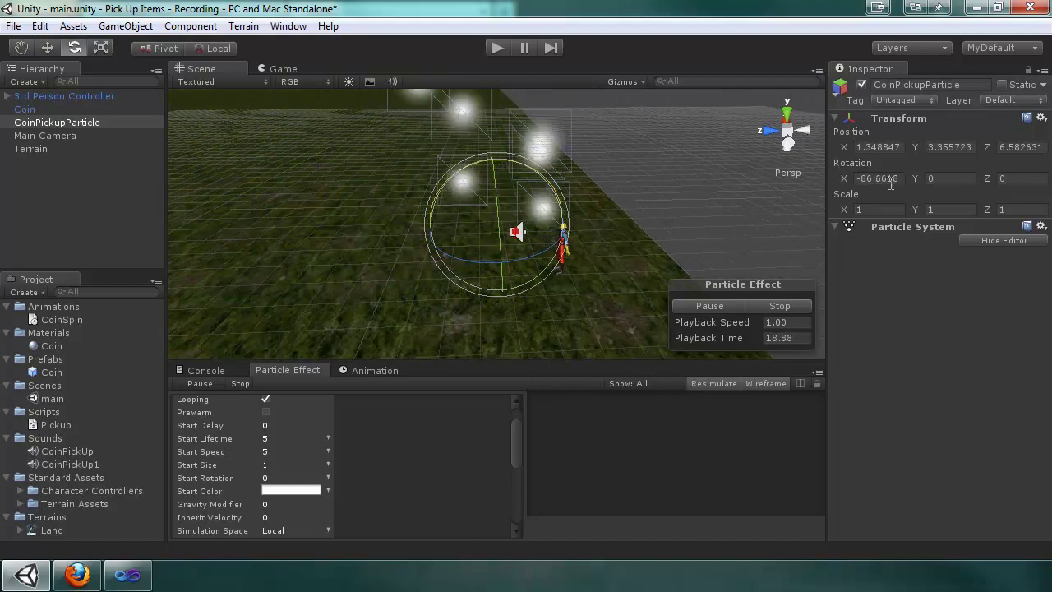
pyautogui.click(863, 176)
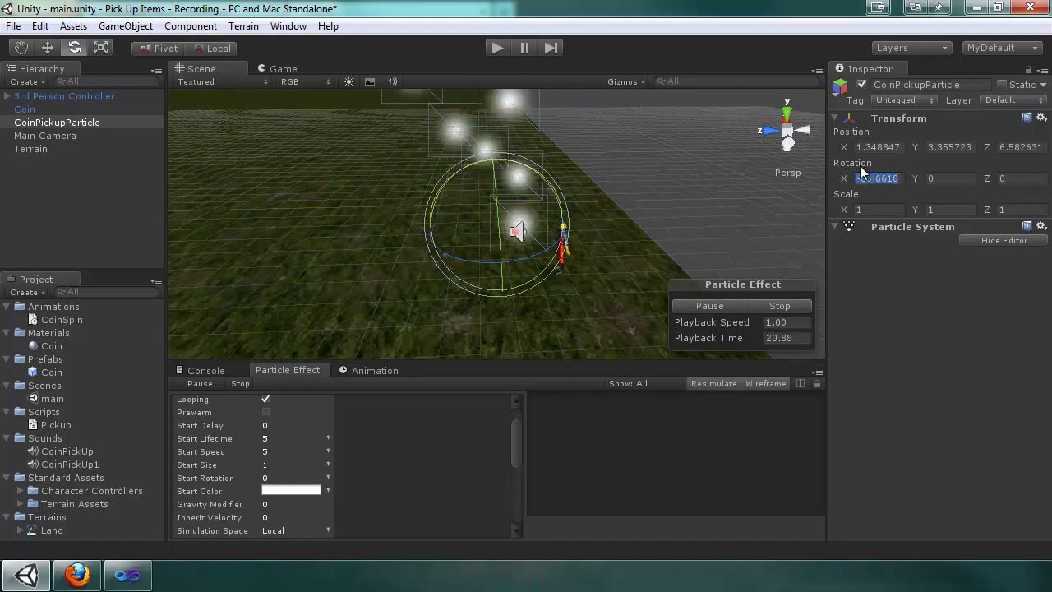
pyautogui.write('90')
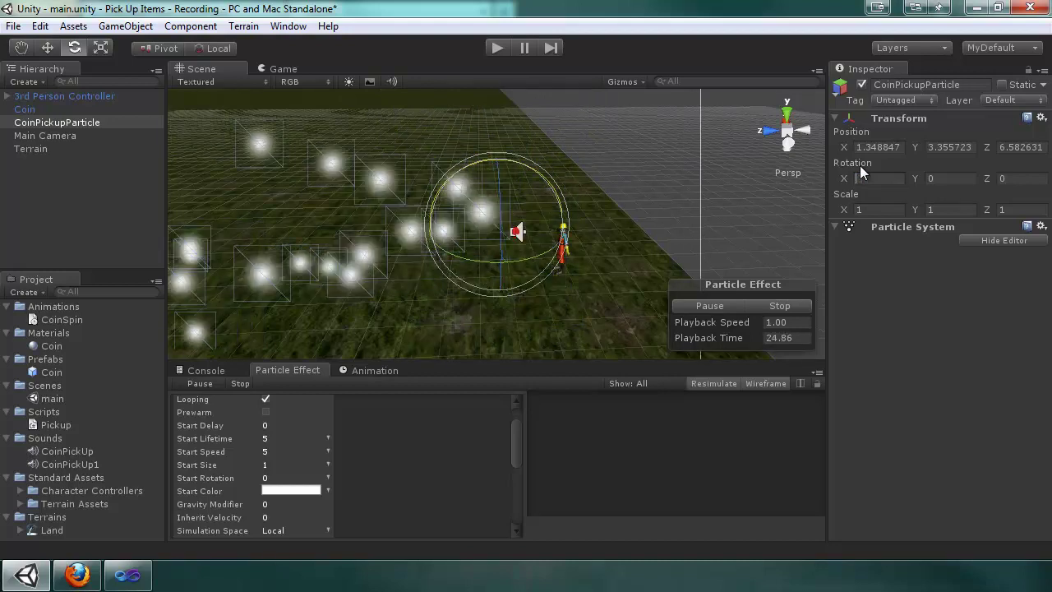
pyautogui.write('0')
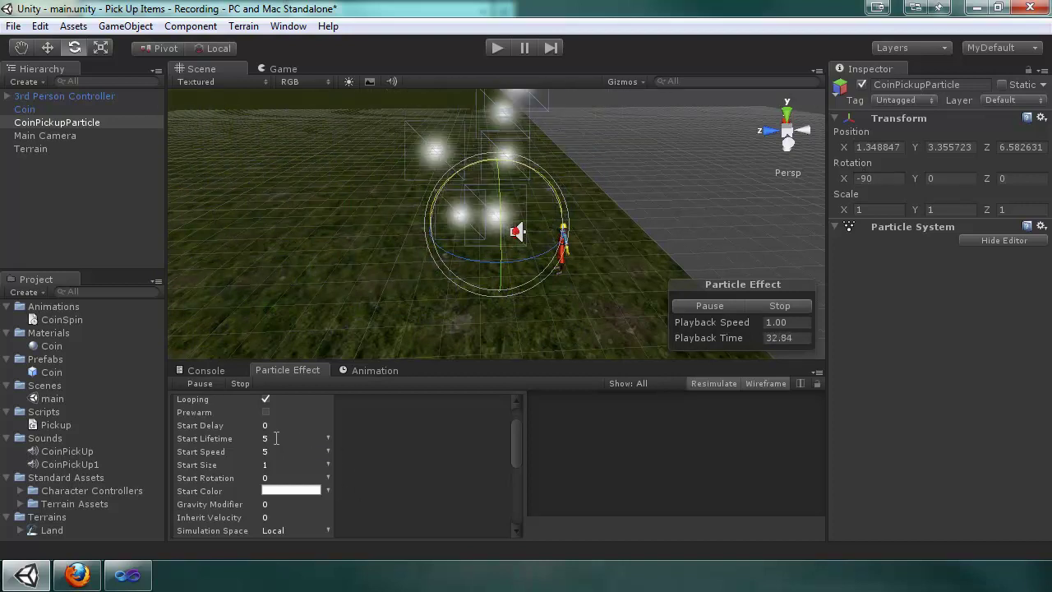
# Step: Set Start Lifetime to 1 and expand the Shape module settings
pyautogui.write('1')
pyautogui.click(278, 438)
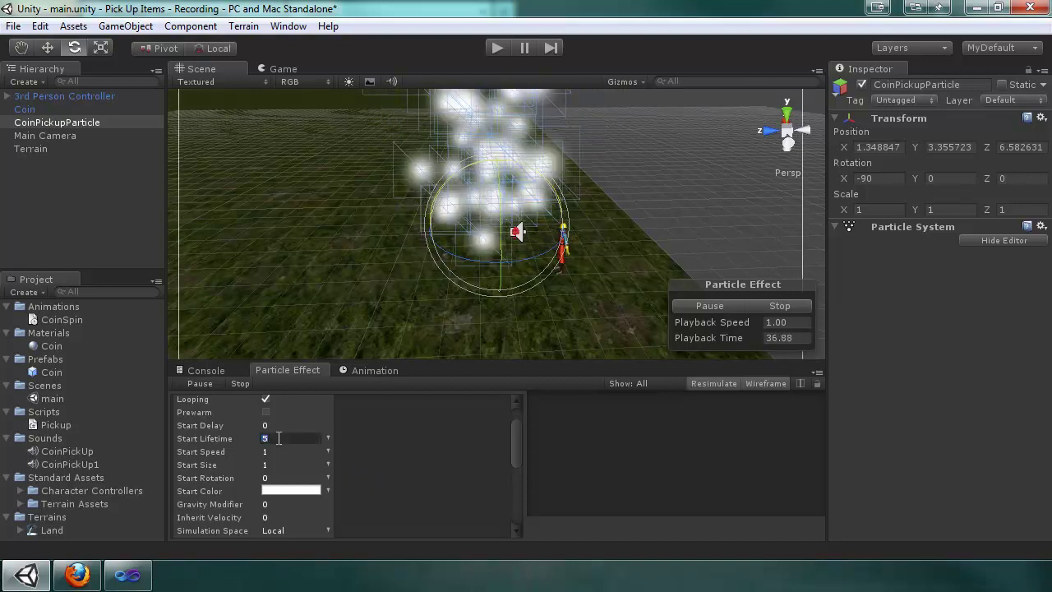
pyautogui.write('1')
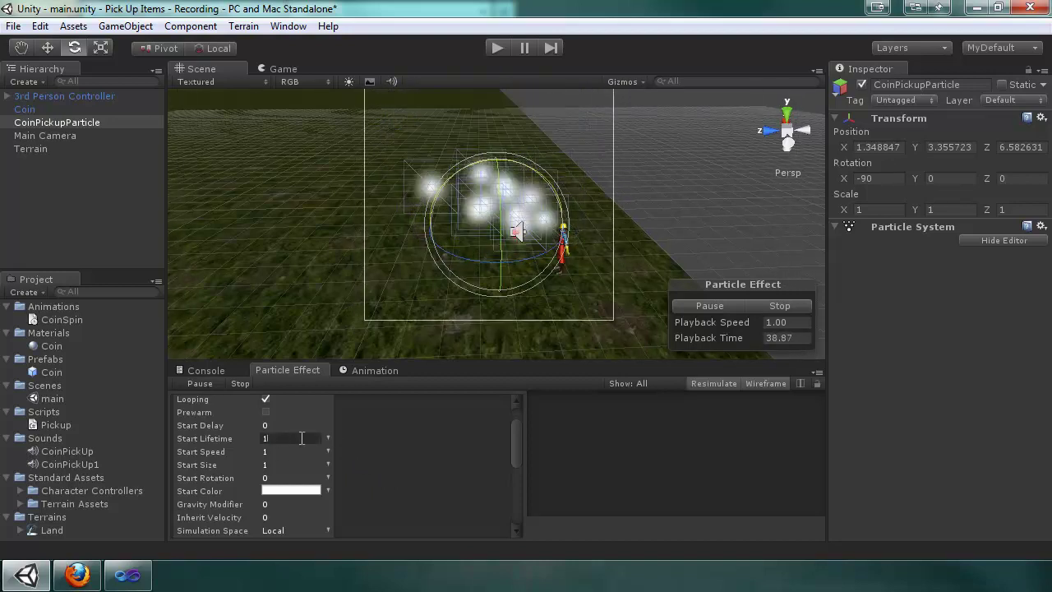
pyautogui.scroll(-4, 320, 437)
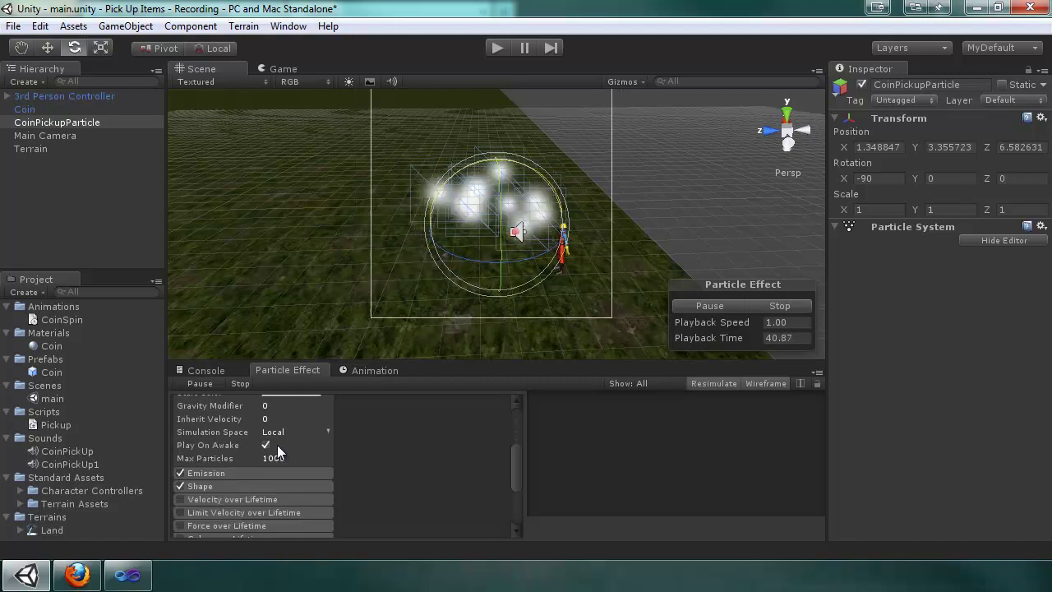
pyautogui.click(219, 485)
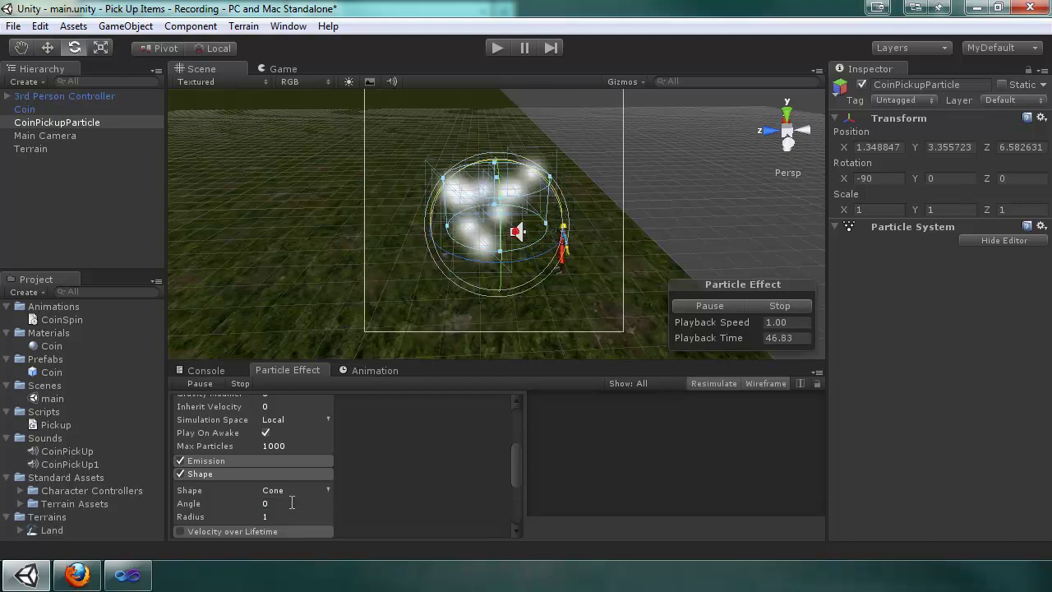
# Step: Set Max Particles to 10 and Start Size to 0.2
pyautogui.scroll(3, 343, 480)
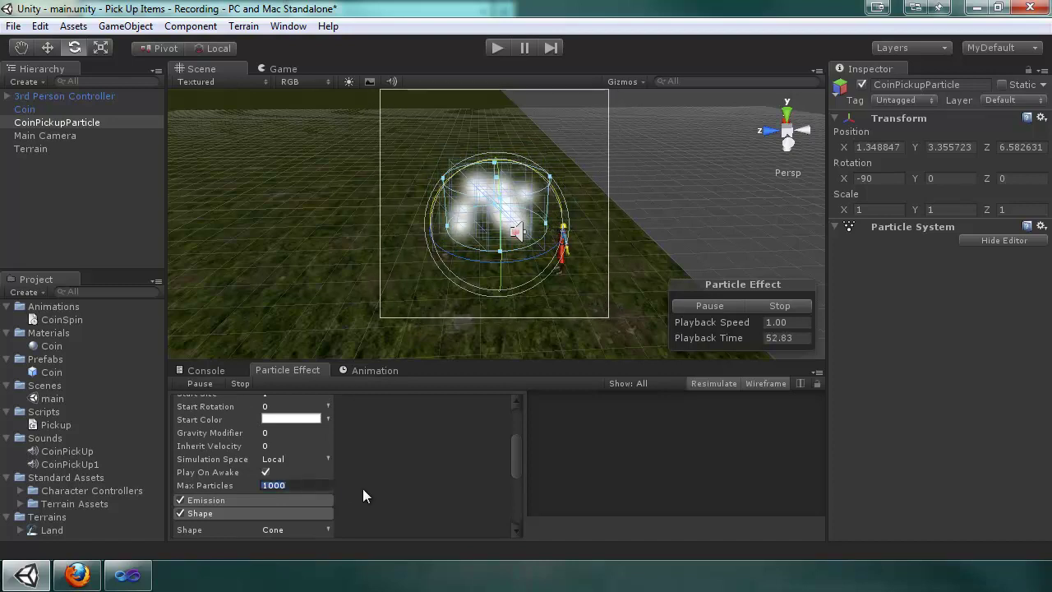
pyautogui.write('10')
pyautogui.press('Return')
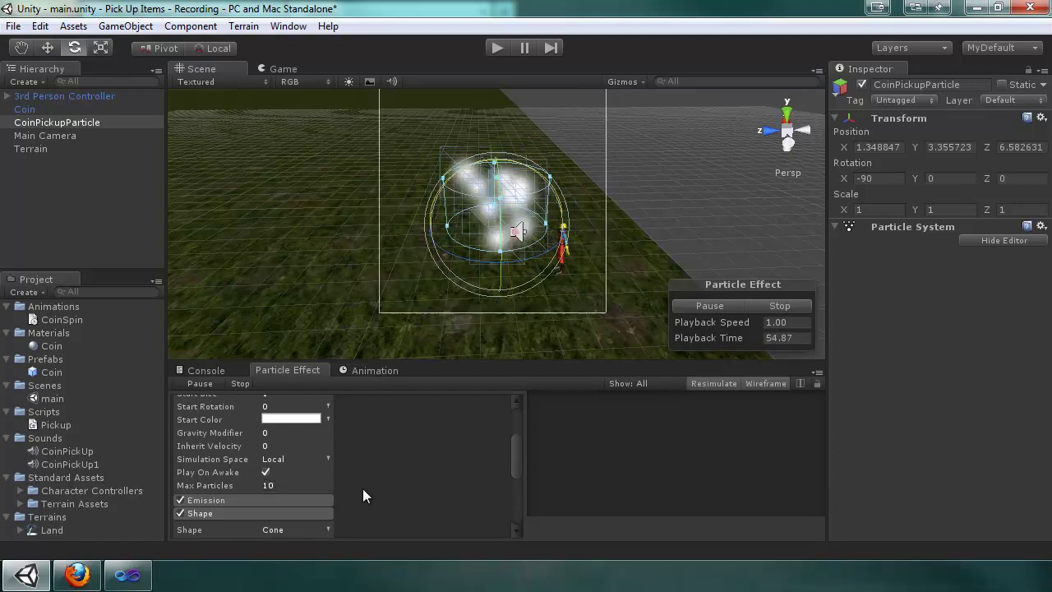
pyautogui.scroll(4, 363, 488)
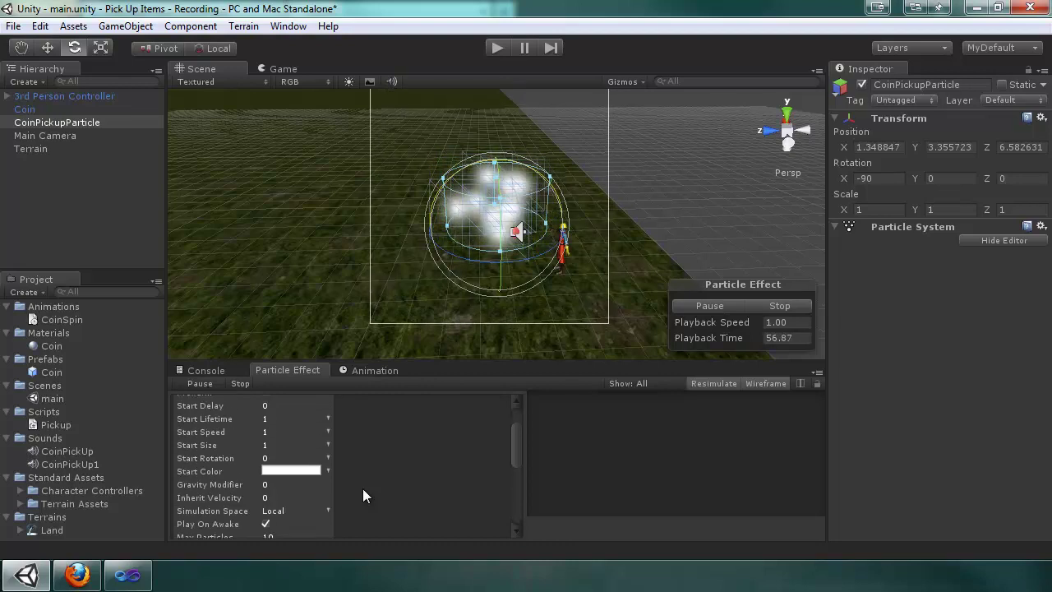
pyautogui.scroll(1, 362, 488)
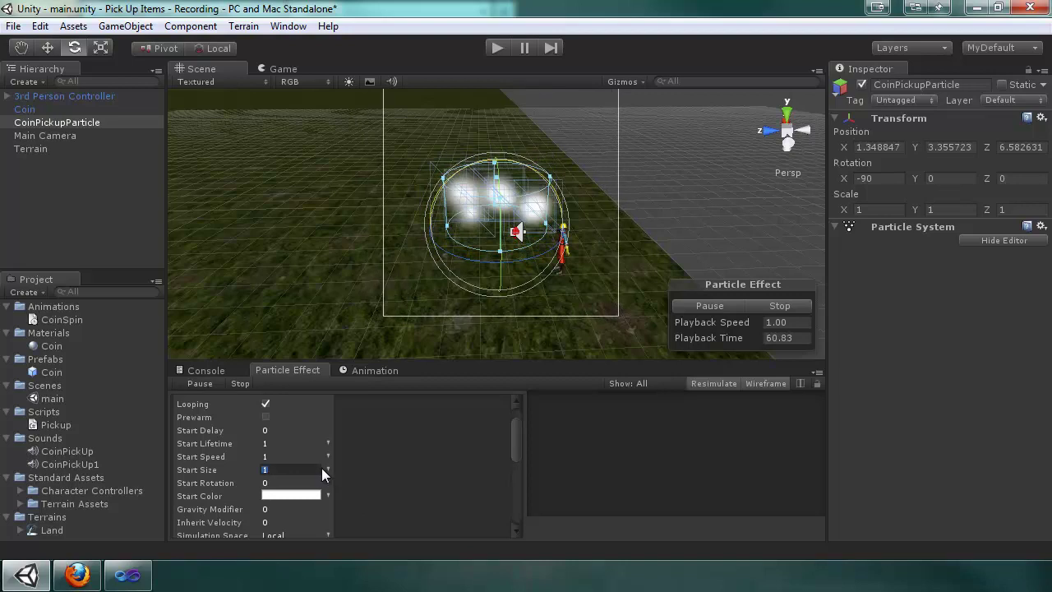
pyautogui.moveTo(231, 466); pyautogui.dragTo(218, 472)
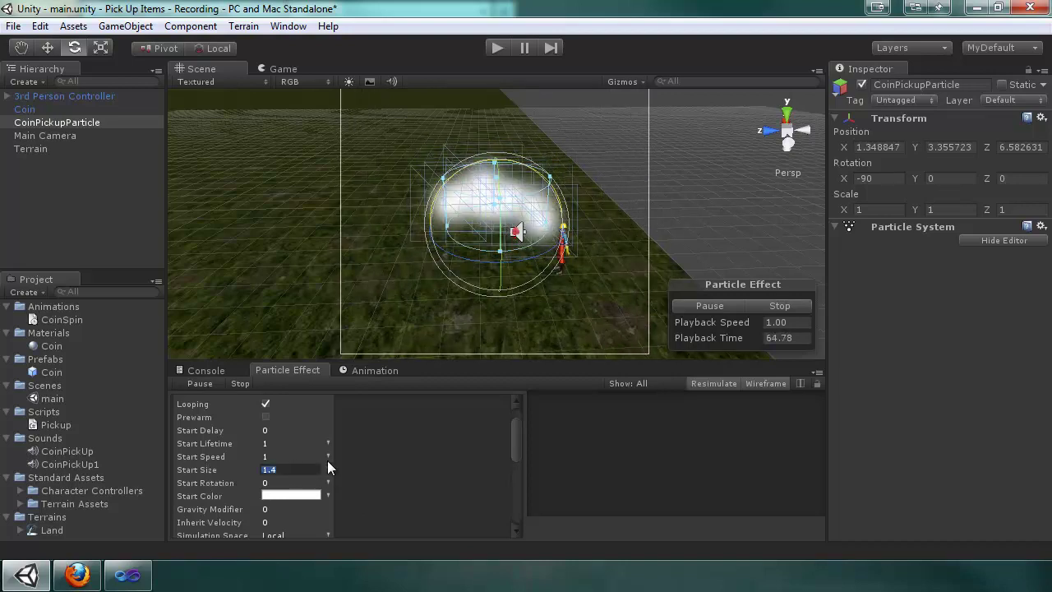
pyautogui.write('.2')
pyautogui.press('Return')
# Step: Set Start Speed to 0.5 and the cone Radius to 0.5
pyautogui.scroll(1, 327, 467)
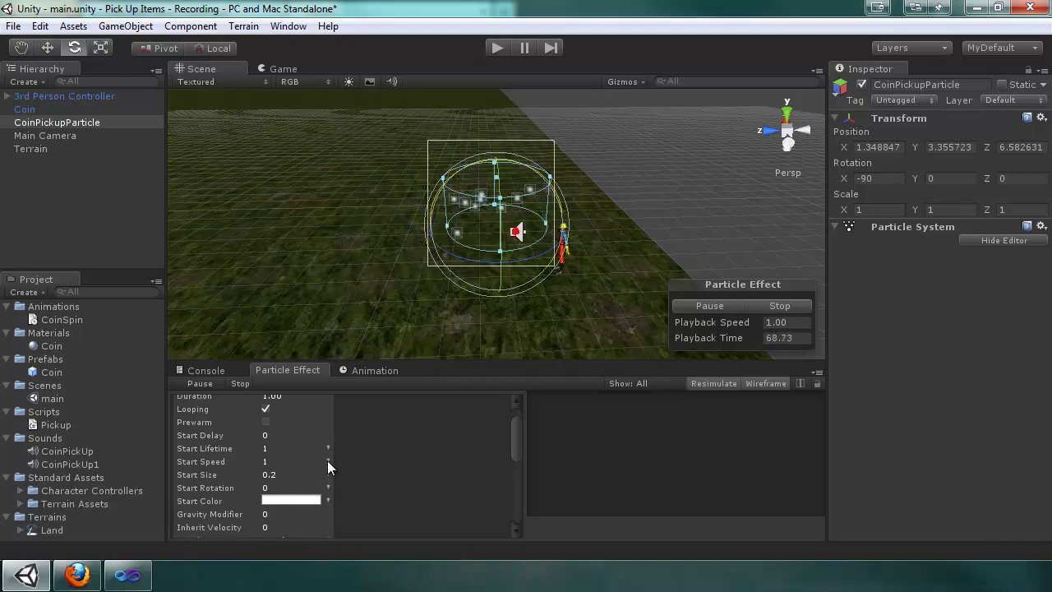
pyautogui.scroll(-2, 337, 493)
pyautogui.scroll(-1, 349, 499)
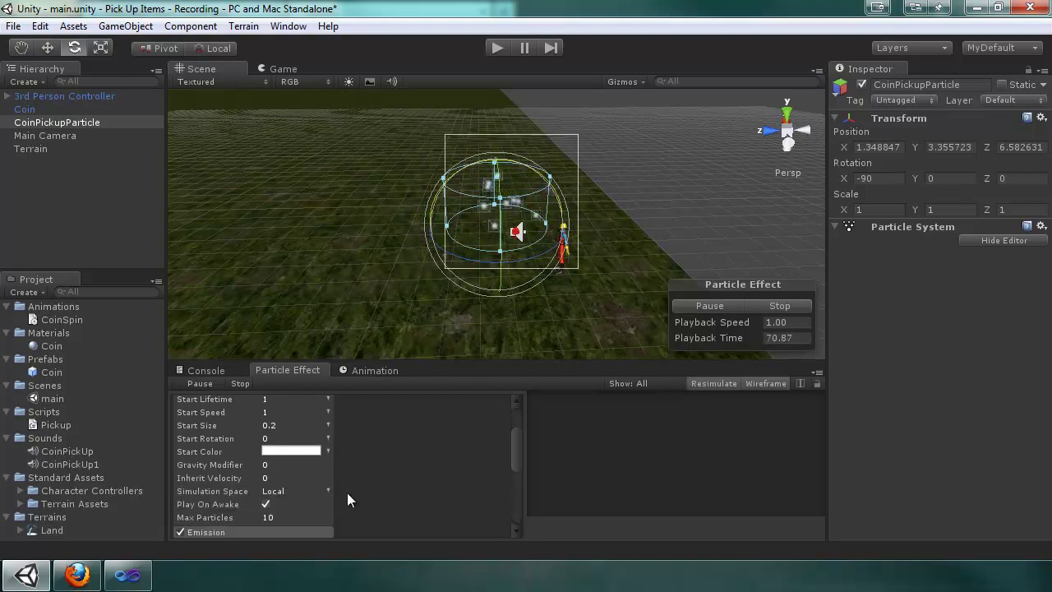
pyautogui.scroll(-1, 362, 486)
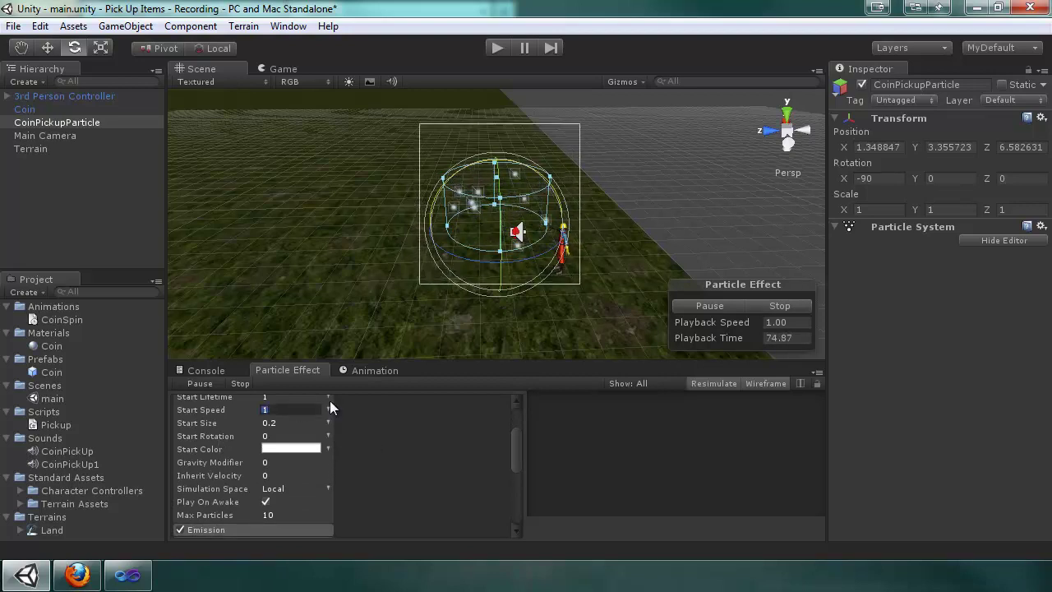
pyautogui.write('.5')
pyautogui.press('Return')
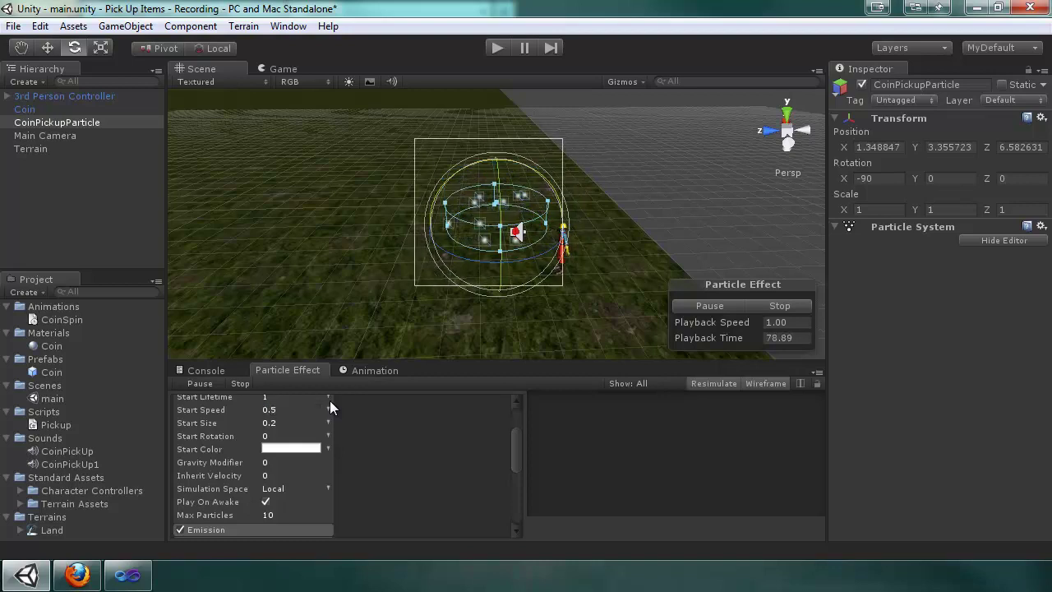
pyautogui.scroll(-4, 329, 401)
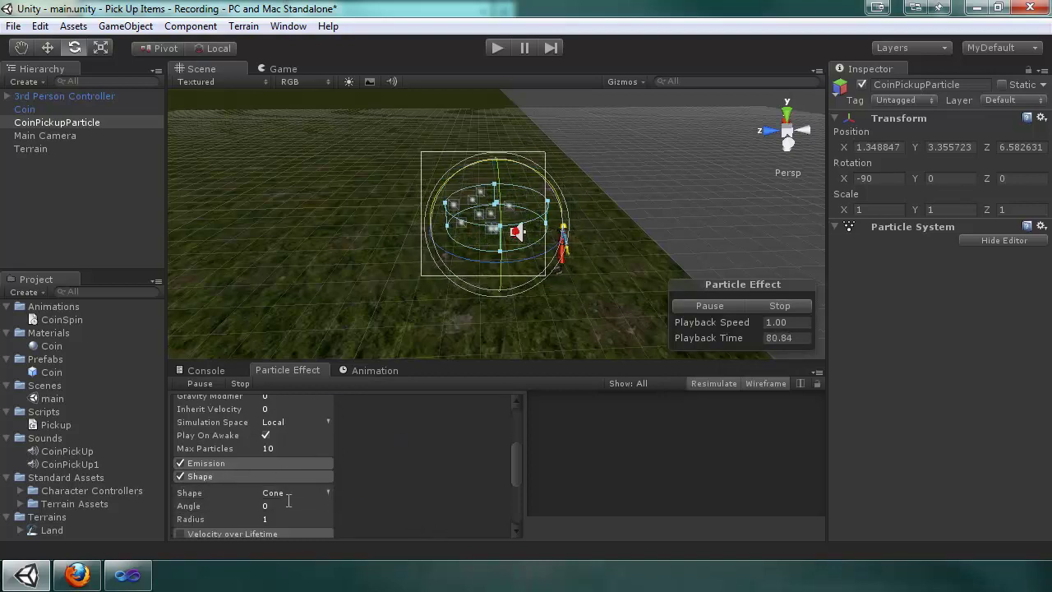
pyautogui.click(280, 519)
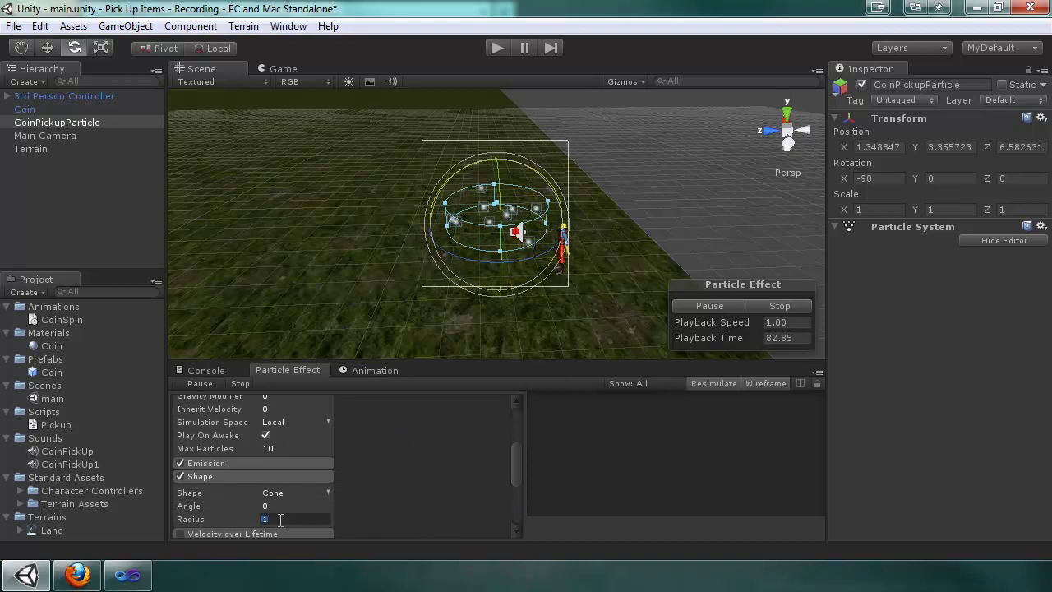
pyautogui.write('0.5')
pyautogui.press('Return')
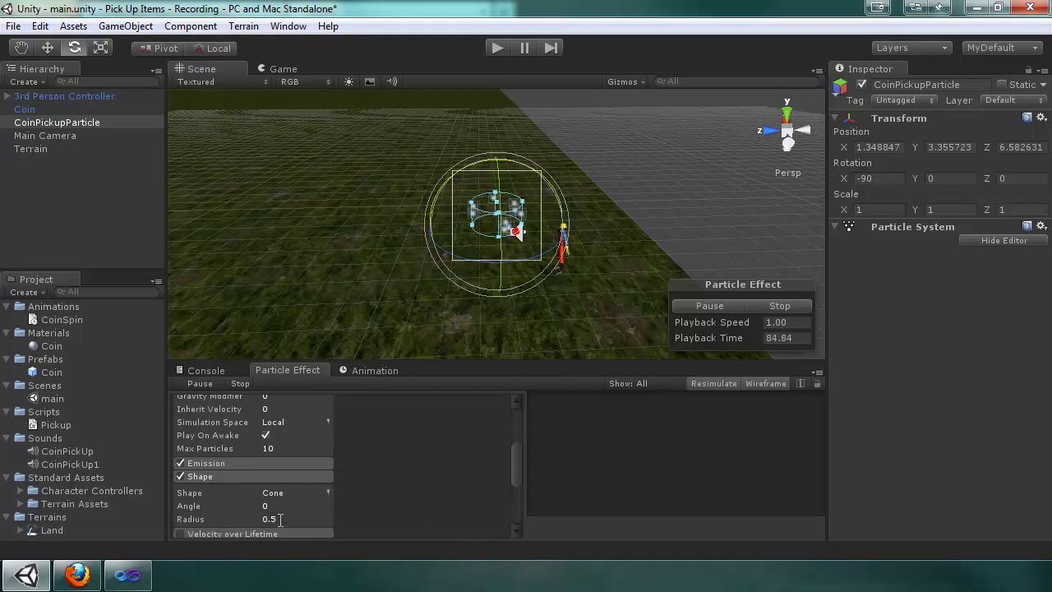
# Step: Move CoinPickupParticle beside the character to about X 5.79, Y 0.59, Z 5.78
pyautogui.keyDown('alt'); pyautogui.moveTo(621, 221); pyautogui.dragTo(261, 176); pyautogui.keyUp('alt')
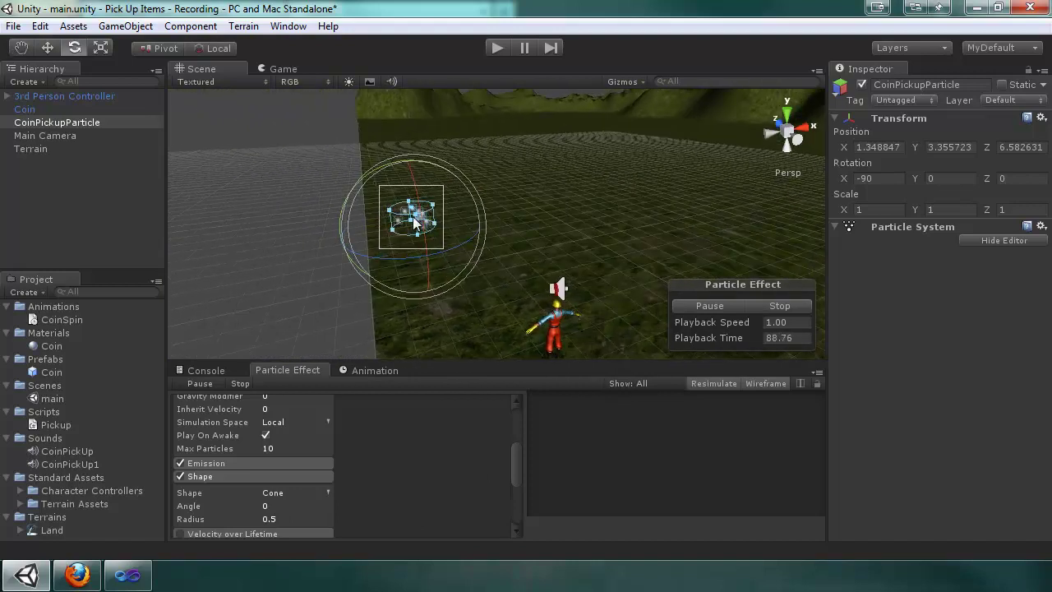
pyautogui.press('w')
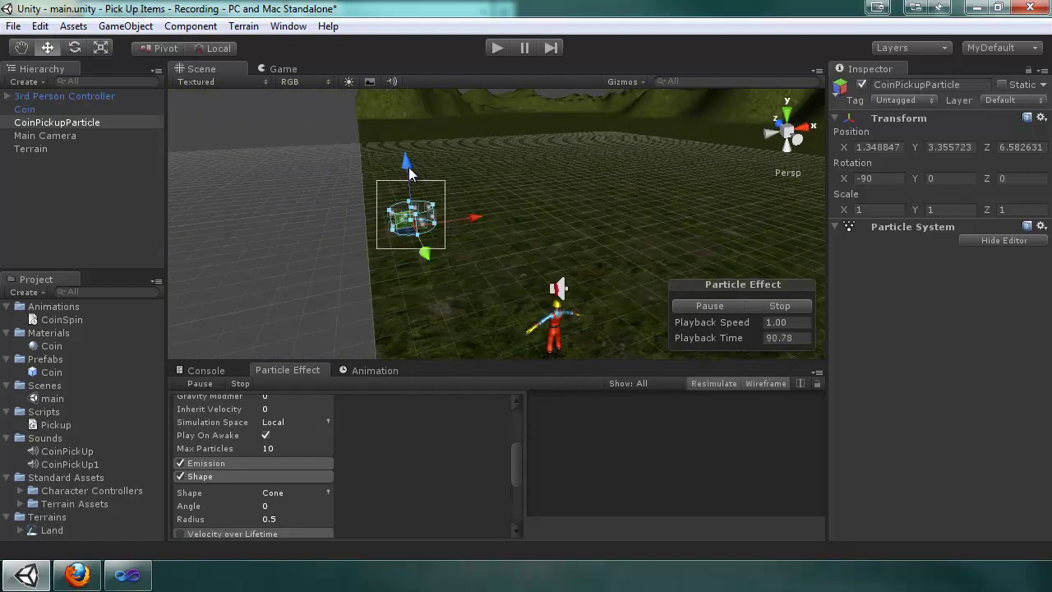
pyautogui.moveTo(411, 215); pyautogui.dragTo(962, 245)
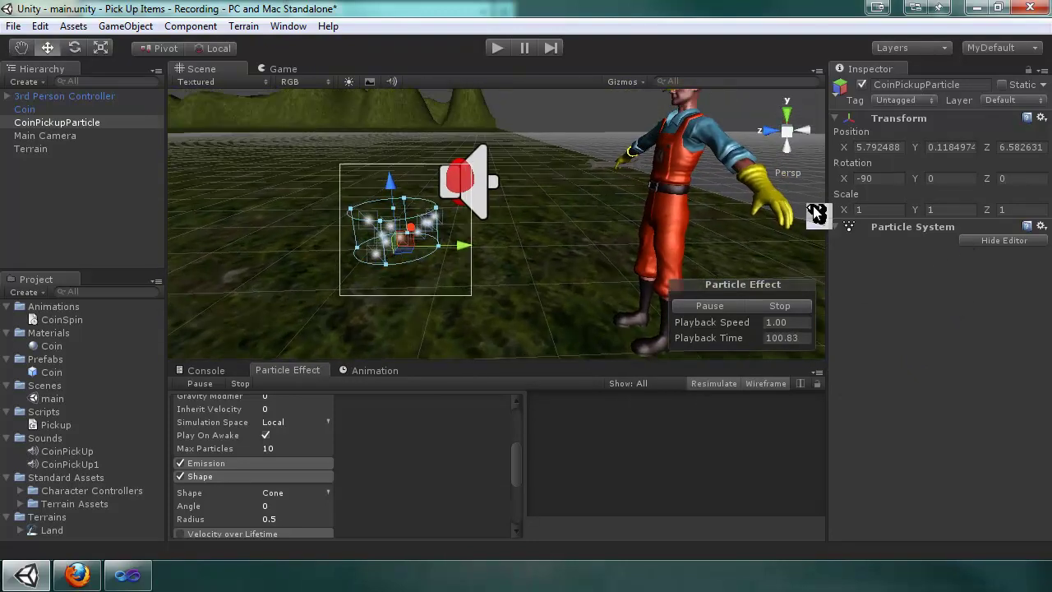
pyautogui.moveTo(465, 245); pyautogui.dragTo(521, 246)
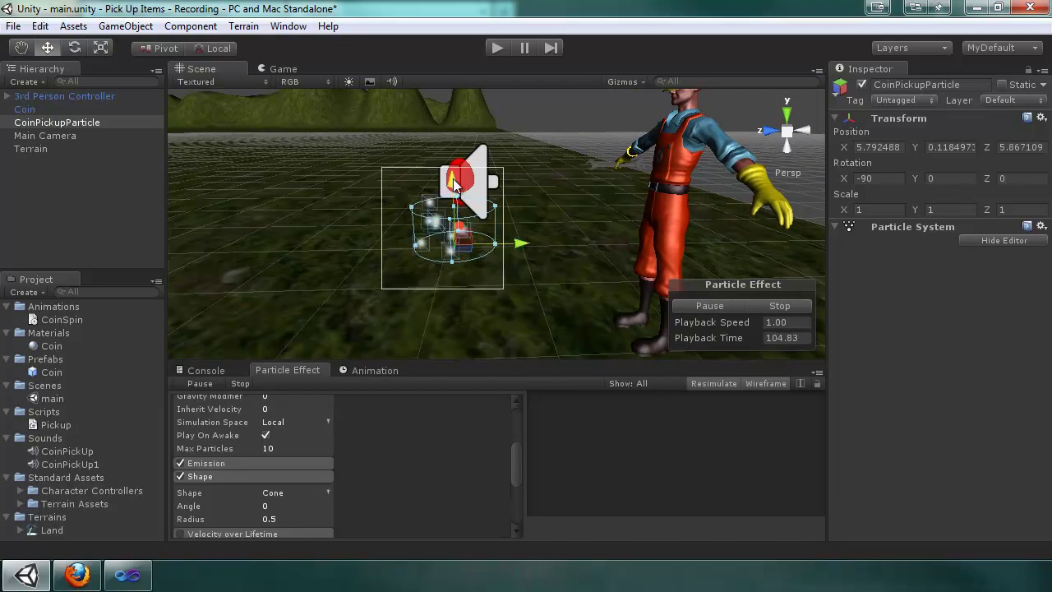
pyautogui.moveTo(454, 182); pyautogui.dragTo(457, 155)
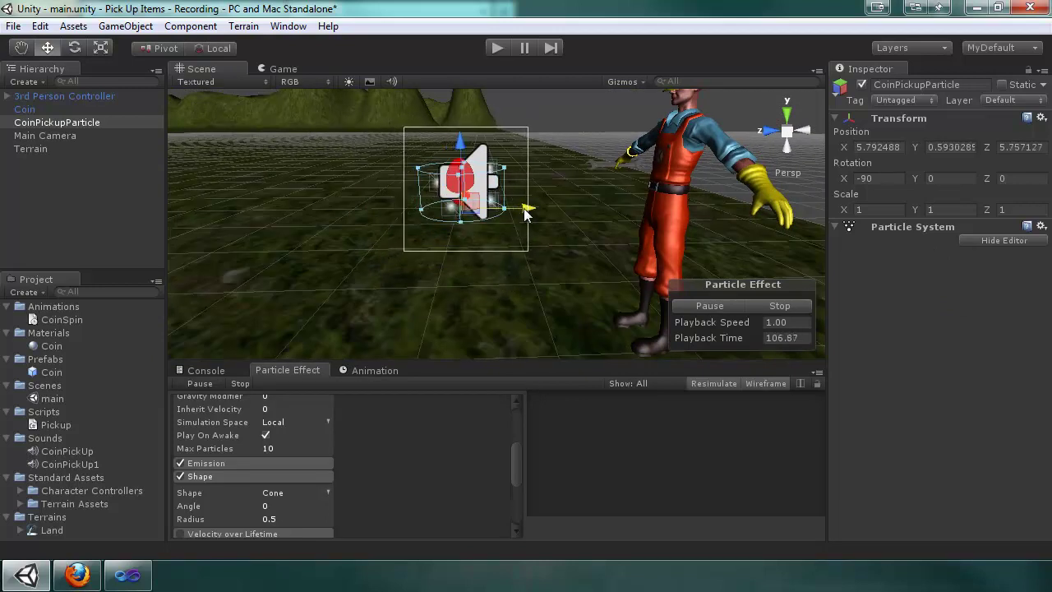
pyautogui.moveTo(524, 208)
pyautogui.mouseDown()
pyautogui.moveTo(548, 213)
pyautogui.moveTo(526, 210)
pyautogui.mouseUp()
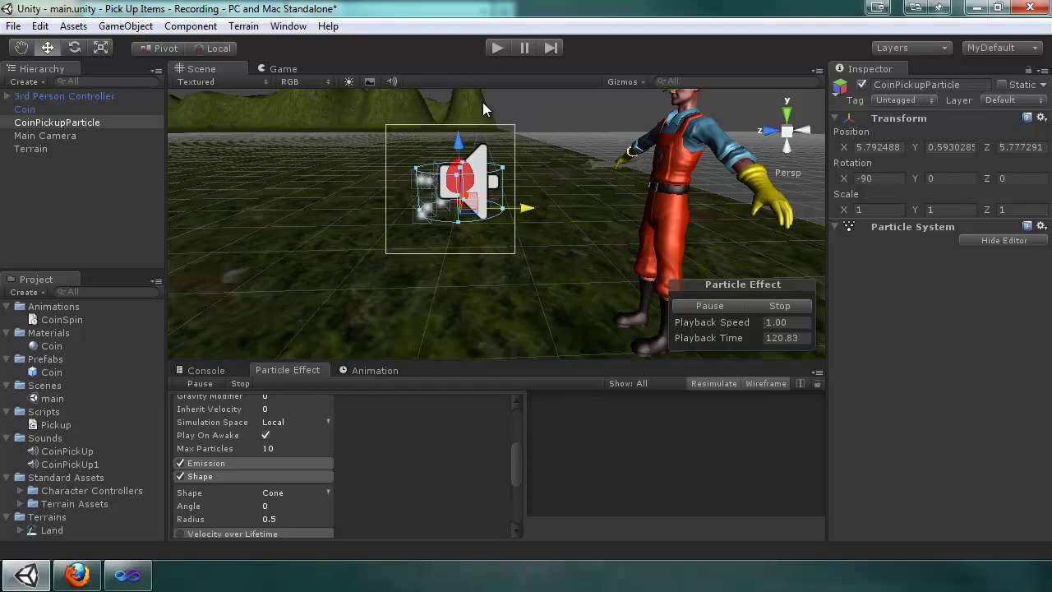
# Step: Turn off Looping so CoinPickupParticle plays a single 1-second burst
pyautogui.scroll(1, 367, 466)
pyautogui.scroll(3, 367, 458)
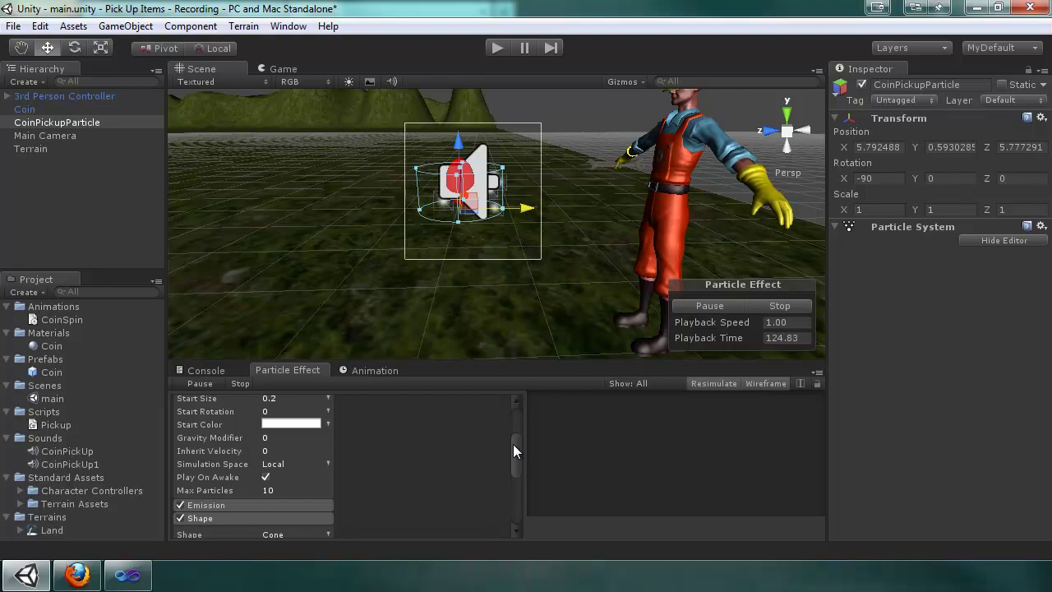
pyautogui.moveTo(514, 452); pyautogui.dragTo(516, 422)
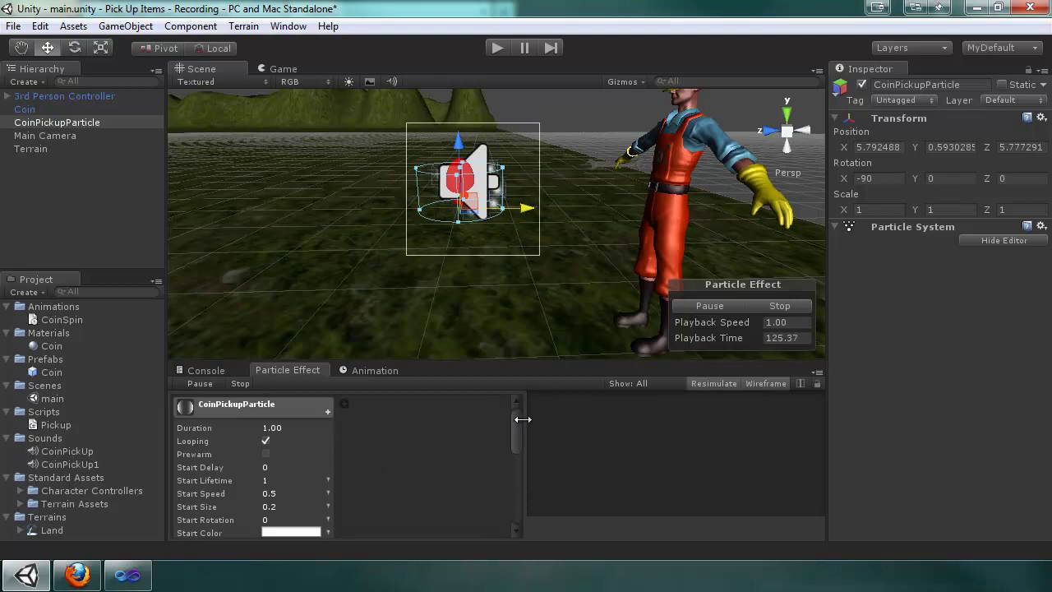
pyautogui.click(265, 441)
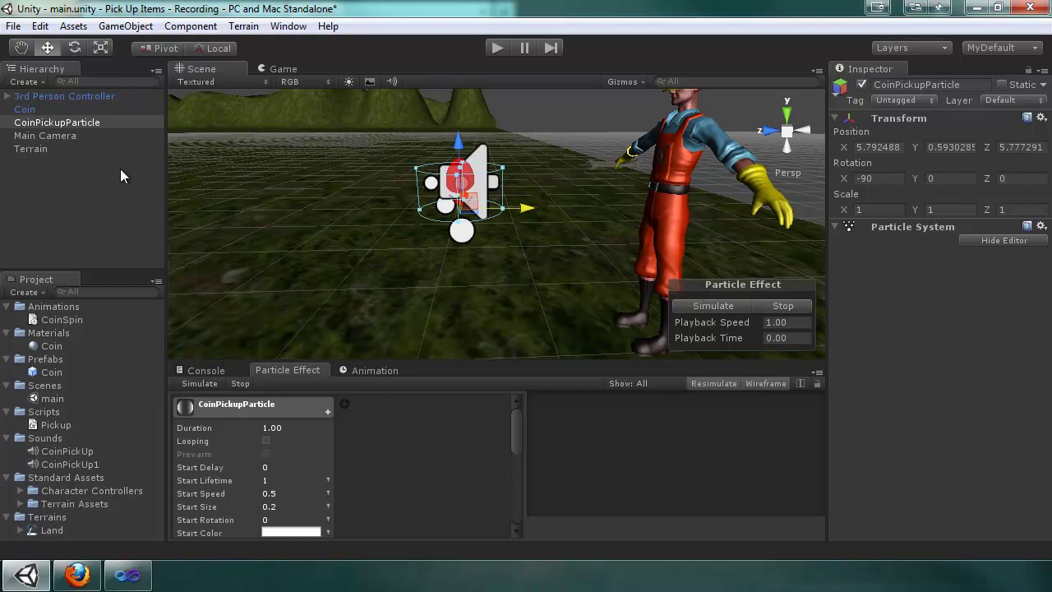
pyautogui.scroll(-2, 430, 487)
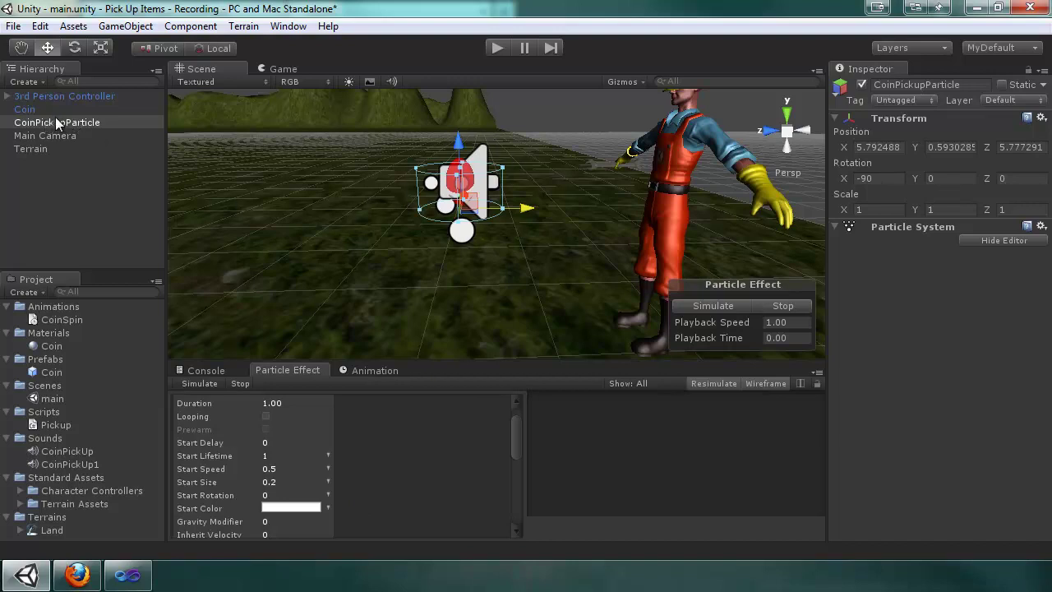
# Step: Drag CoinPickupParticle from the Hierarchy into the Prefabs folder to make it a prefab
pyautogui.moveTo(55, 116); pyautogui.dragTo(62, 366)
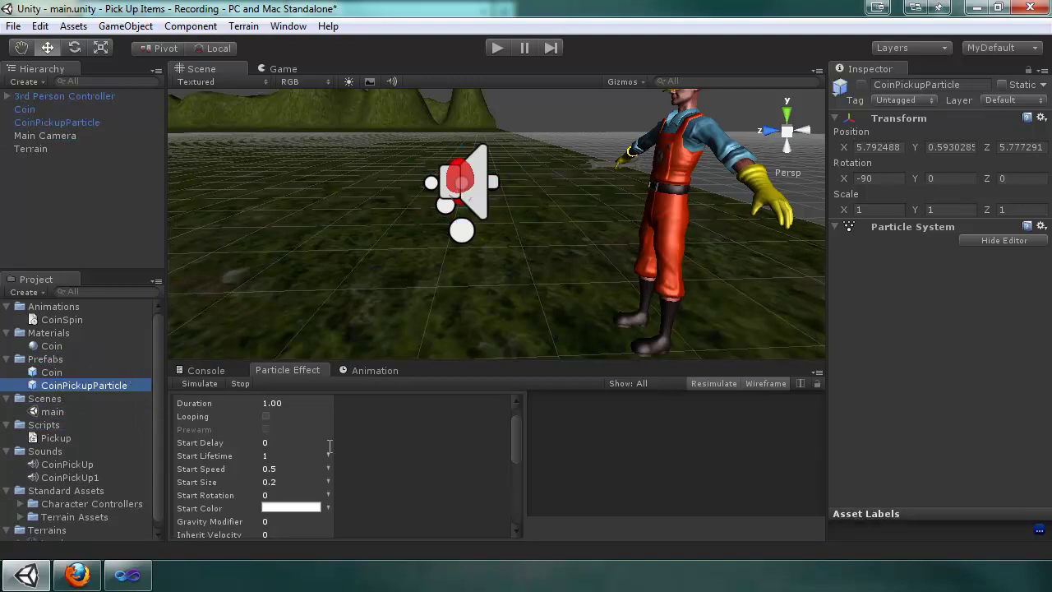